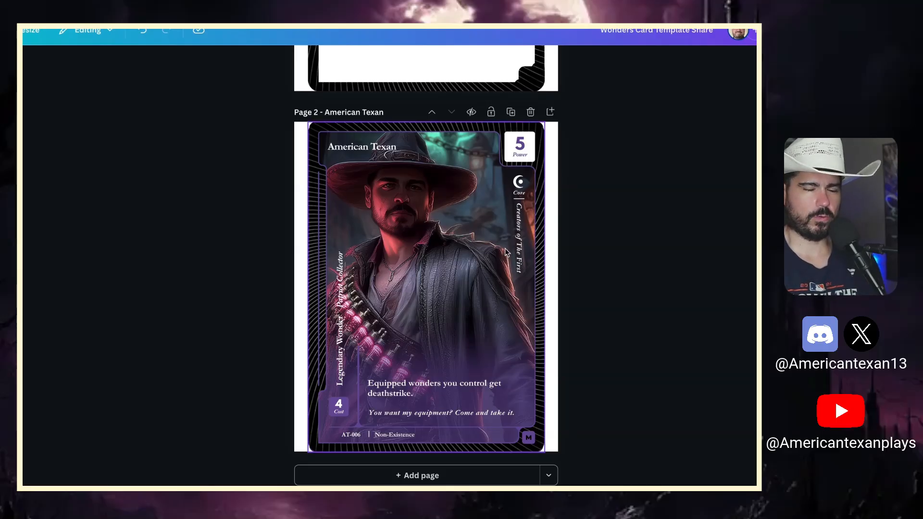
Step: Examine the American Texan template card and compare its layout with the official cards in the Wonders of the First card gallery
scroll(505, 248, "up", 2)
scroll(505, 248, "down", 1)
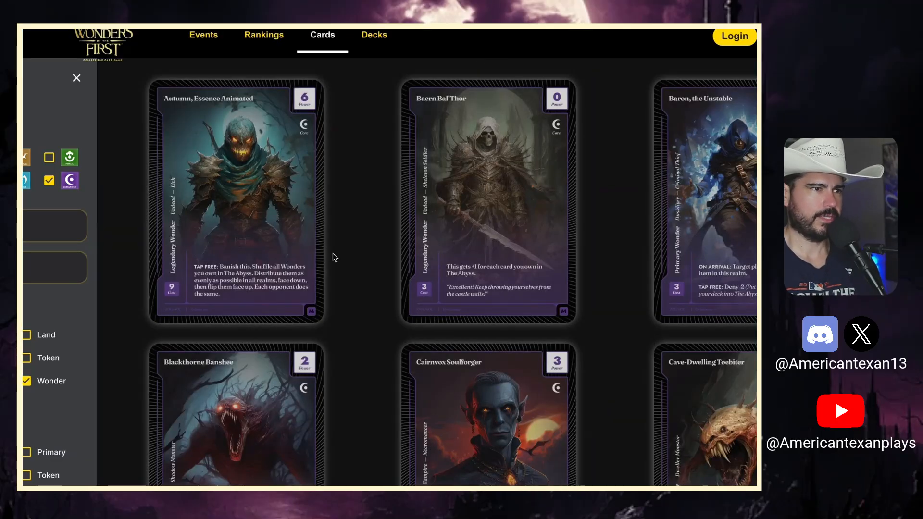
scroll(352, 236, "down", 5)
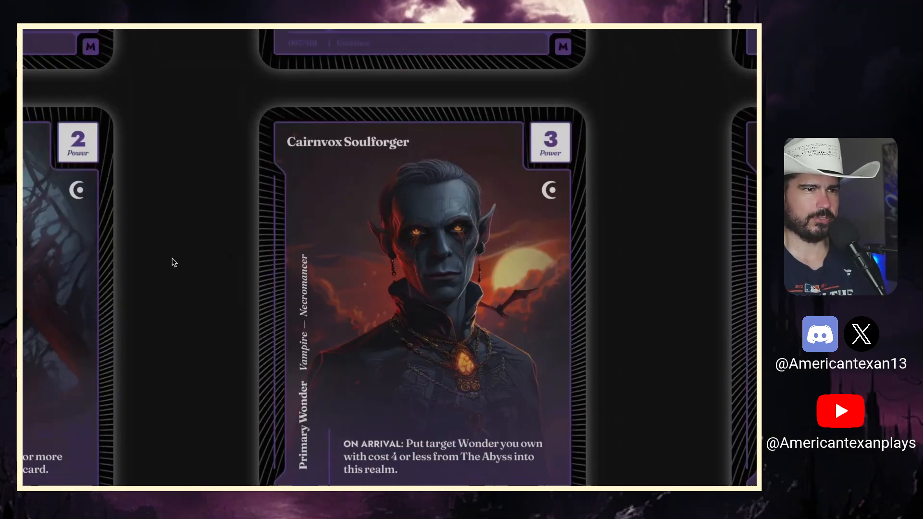
scroll(175, 263, "up", 9)
scroll(175, 262, "right", 5)
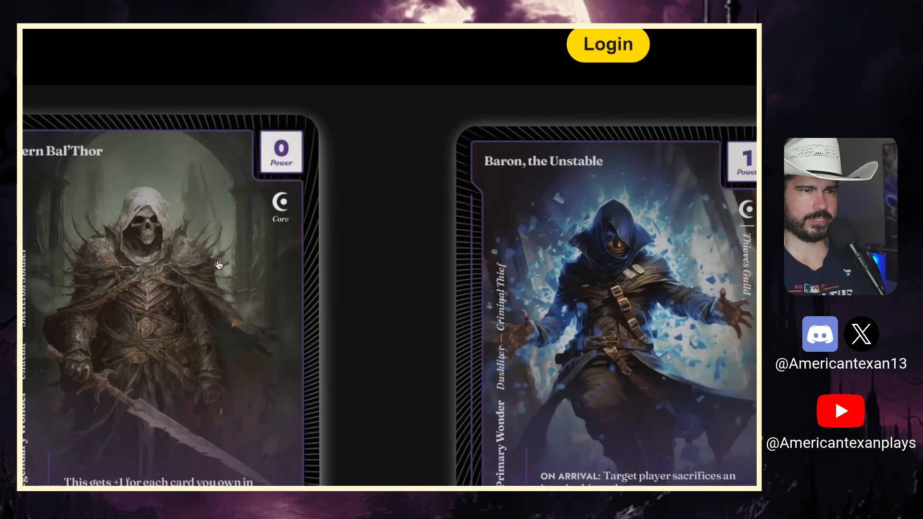
scroll(320, 268, "down", 2)
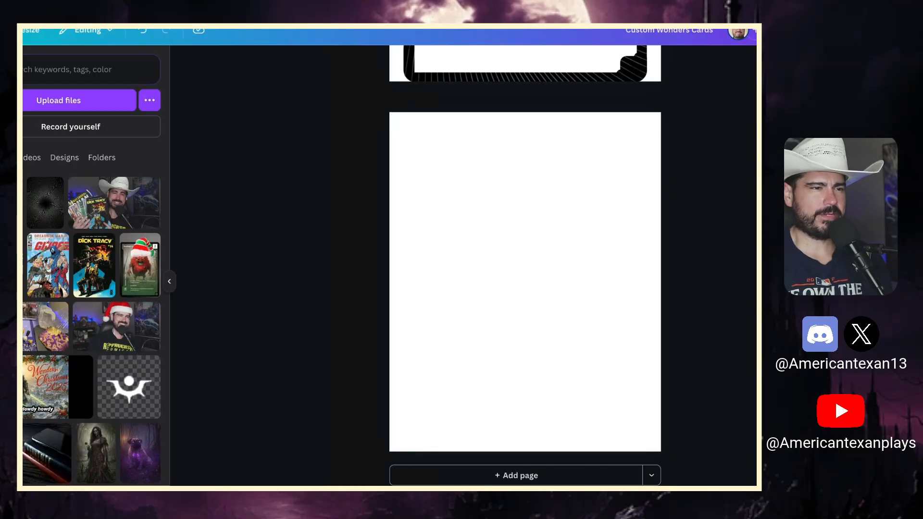
Step: Review the finished cards in the Custom Wonders Cards design, from Thora The Explorer on page 1 through Undying Friend on page 10
scroll(400, 236, "up", 20)
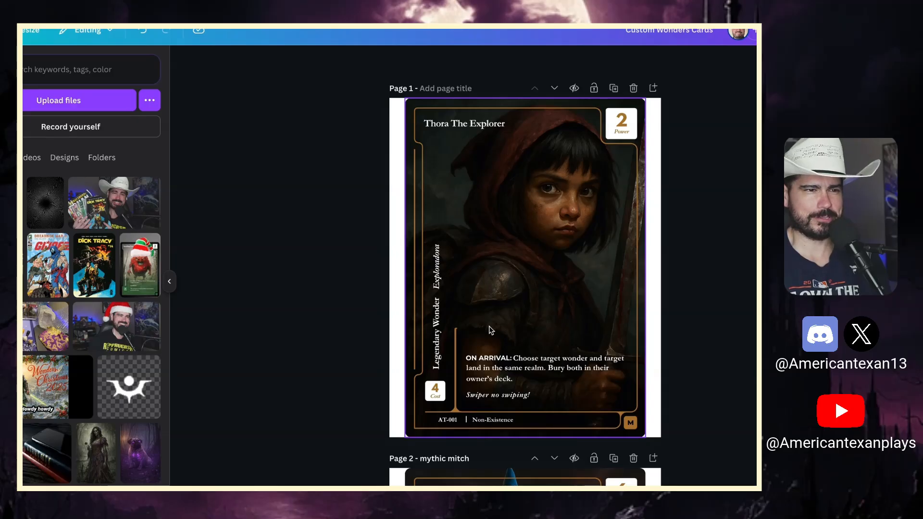
scroll(519, 336, "down", 8)
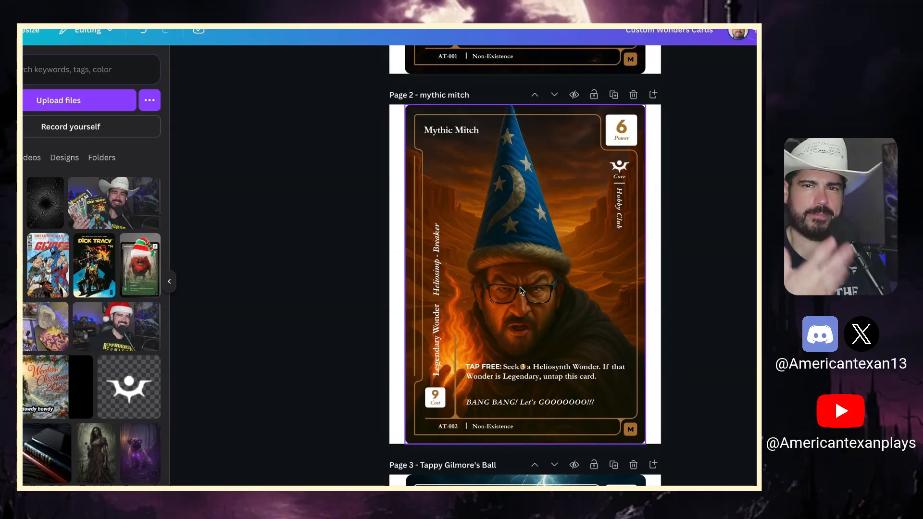
scroll(520, 287, "down", 15)
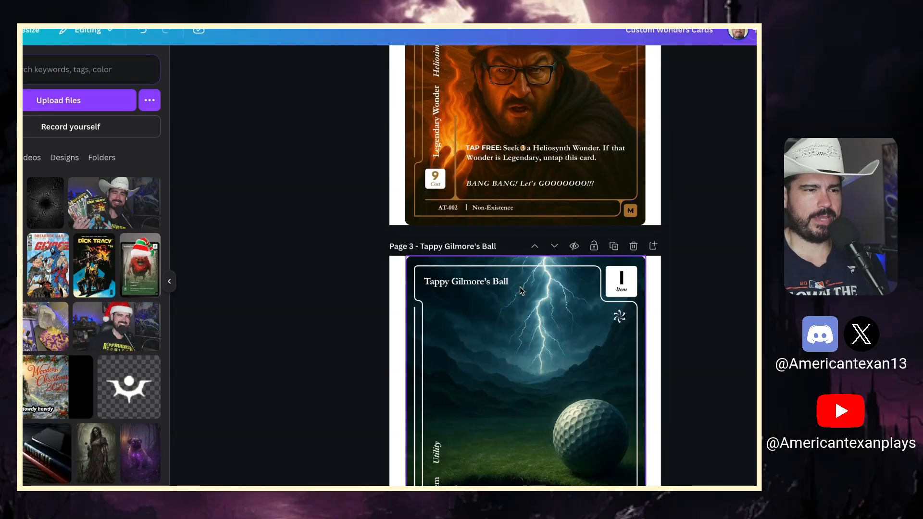
scroll(520, 287, "down", 20)
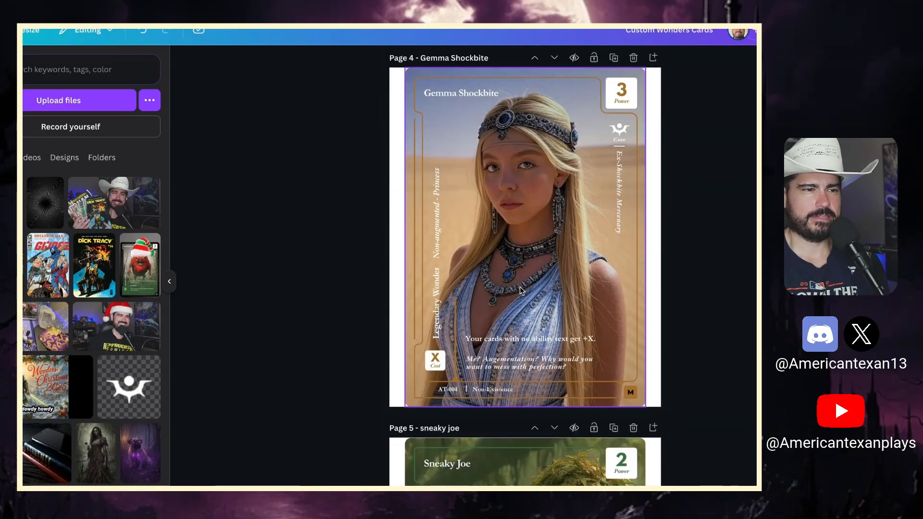
scroll(520, 286, "down", 8)
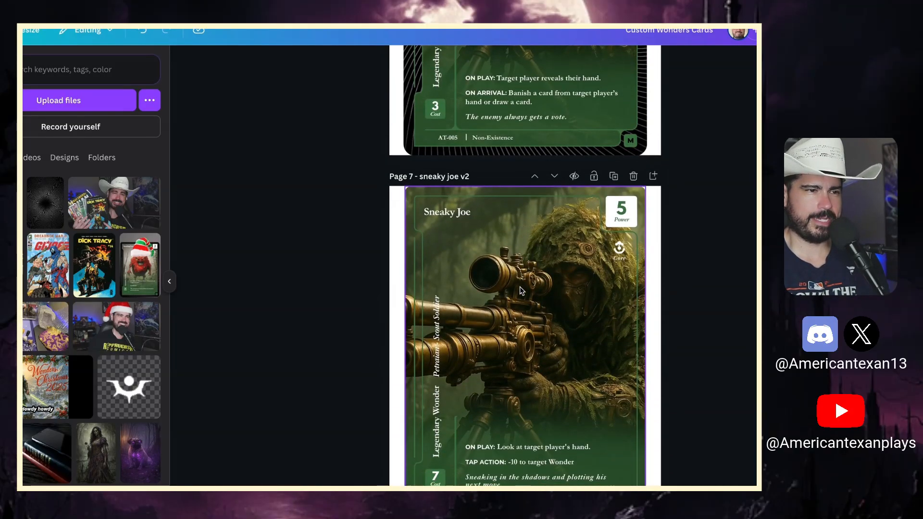
scroll(520, 287, "up", 5)
scroll(520, 287, "down", 10)
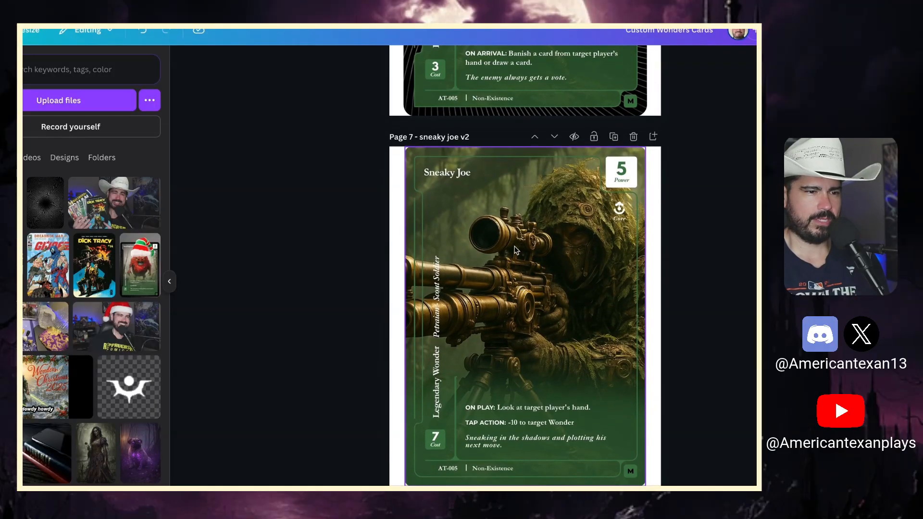
scroll(514, 289, "down", 10)
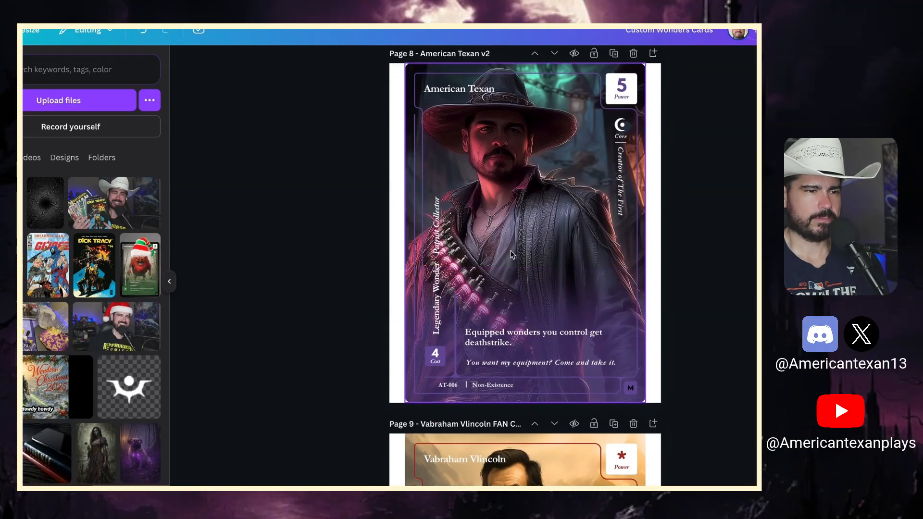
scroll(513, 254, "down", 5)
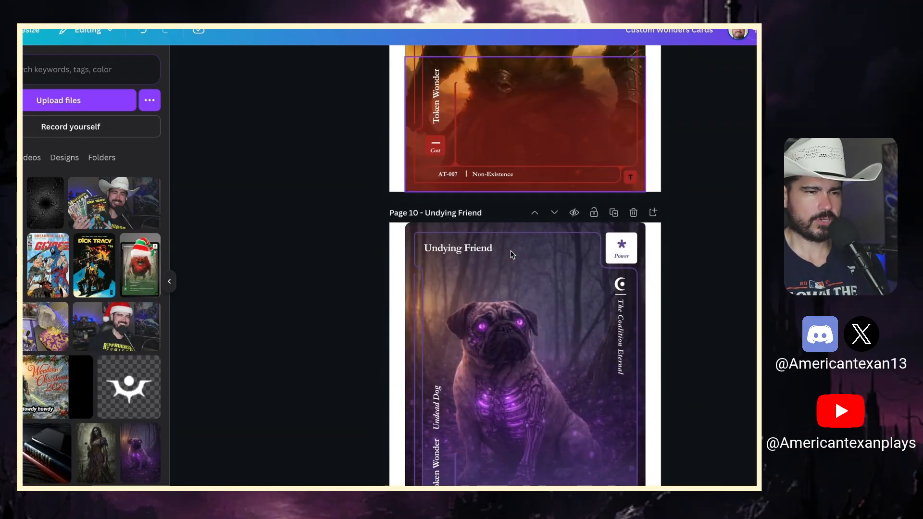
scroll(512, 254, "down", 3)
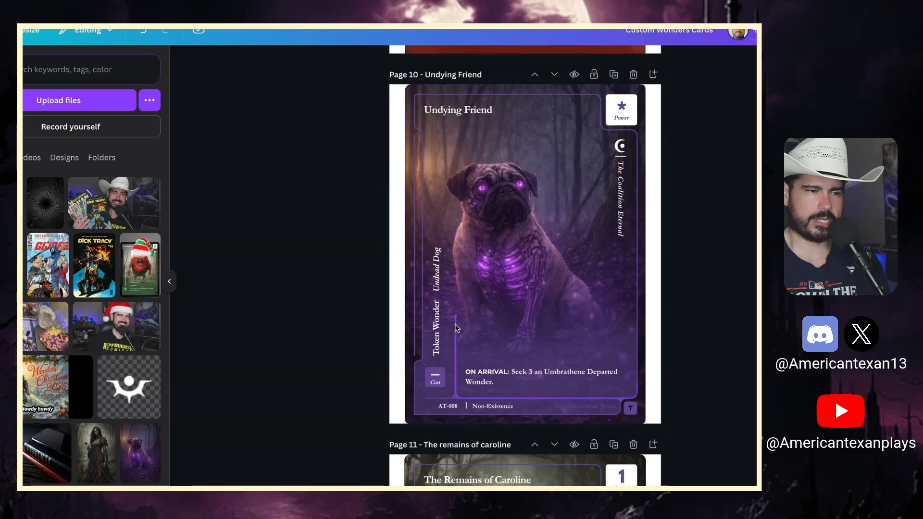
Step: Return to the Gemma Shockbite card on page 4 and compare its frame and text layout with the official Baern Bal'Thor card
scroll(536, 258, "up", 20)
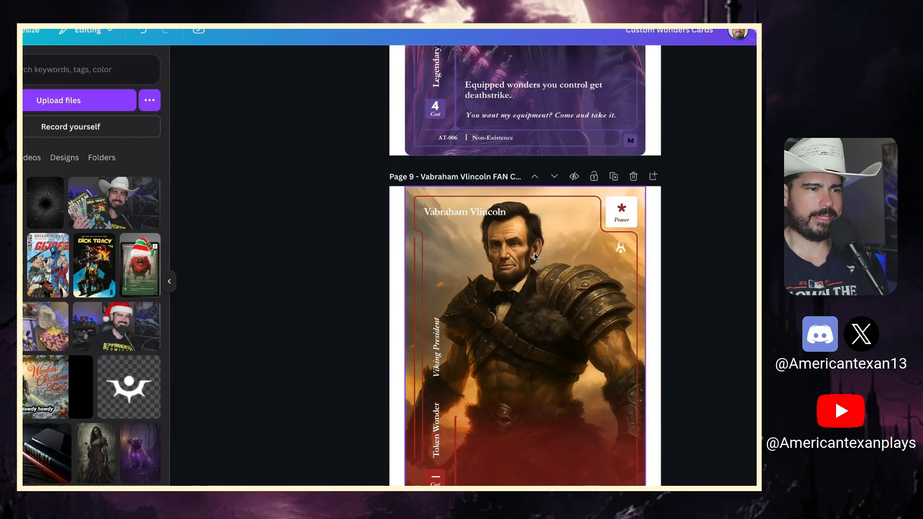
scroll(535, 255, "up", 20)
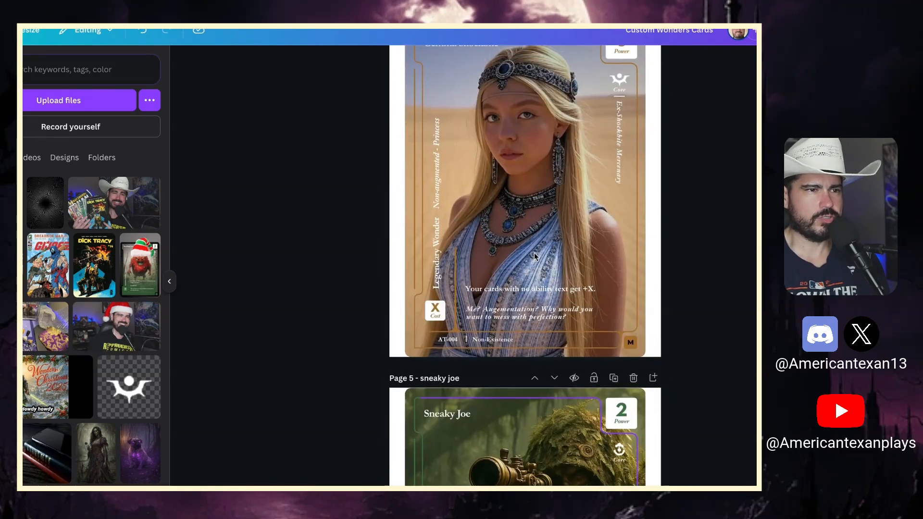
scroll(535, 254, "up", 3)
scroll(534, 253, "down", 3)
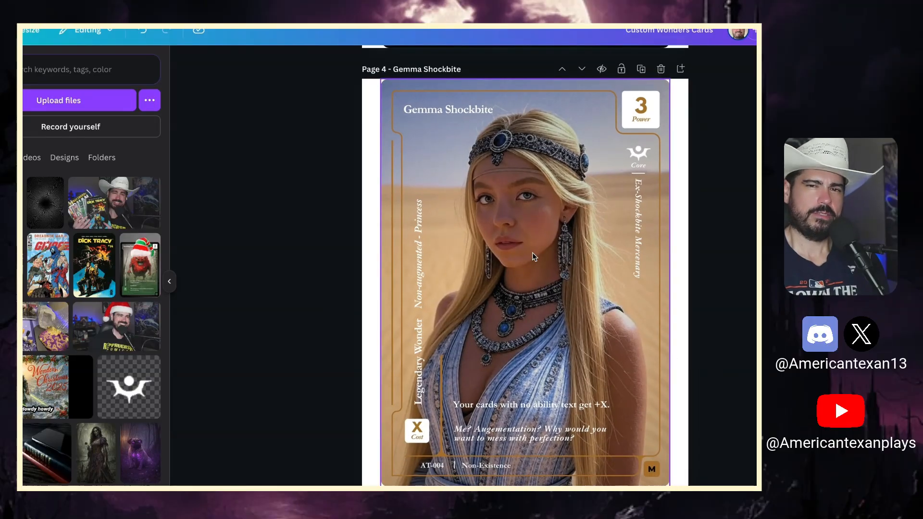
scroll(532, 253, "down", 1)
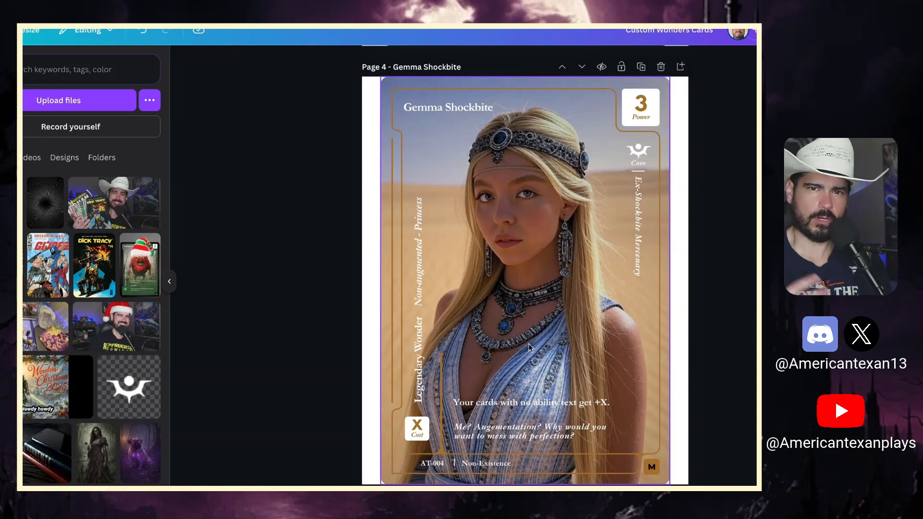
scroll(529, 344, "down", 1)
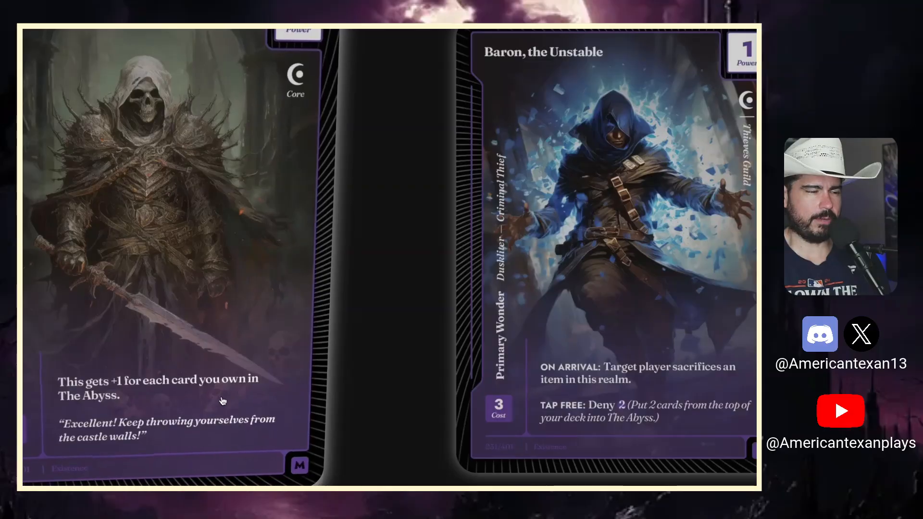
scroll(222, 402, "down", 5)
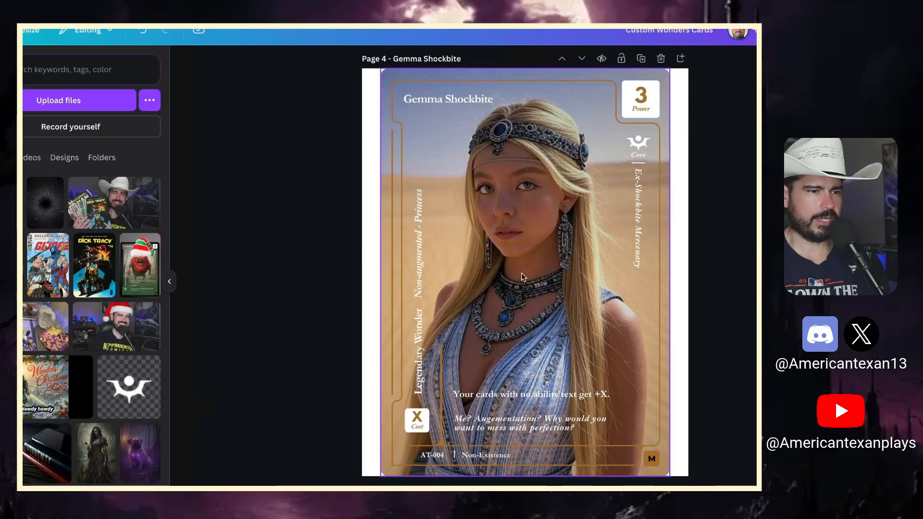
Step: Examine the rules text, flavor text and footer of the Sneaky Joe and American Texan v2 cards, ending at Vabraham Vlincoln
scroll(523, 277, "down", 8)
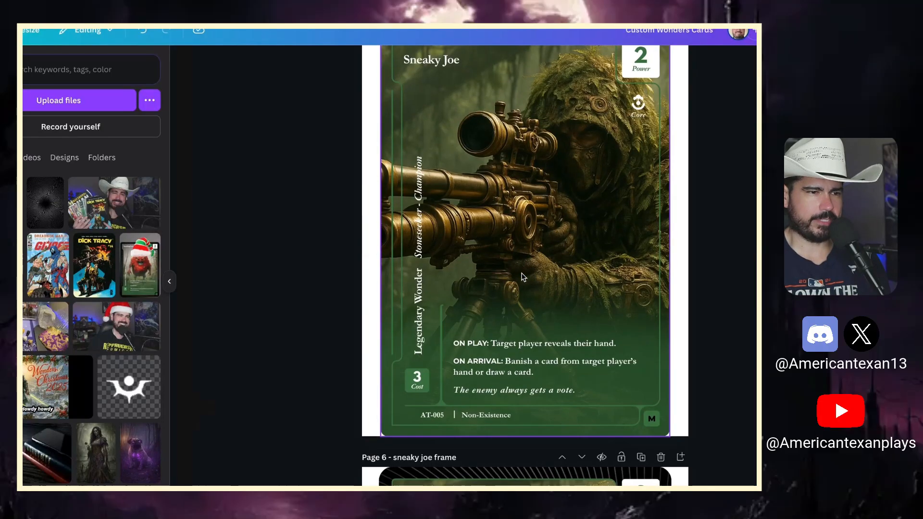
scroll(528, 282, "up", 1)
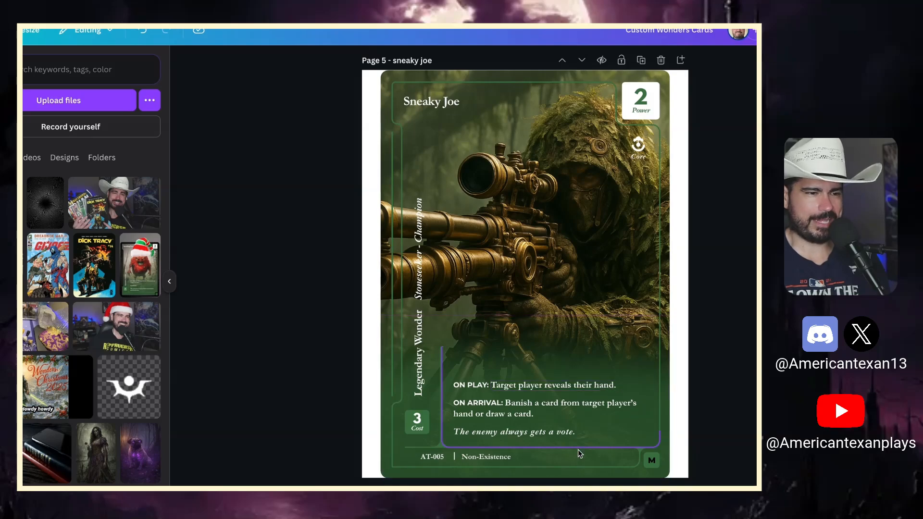
scroll(662, 422, "up", 2)
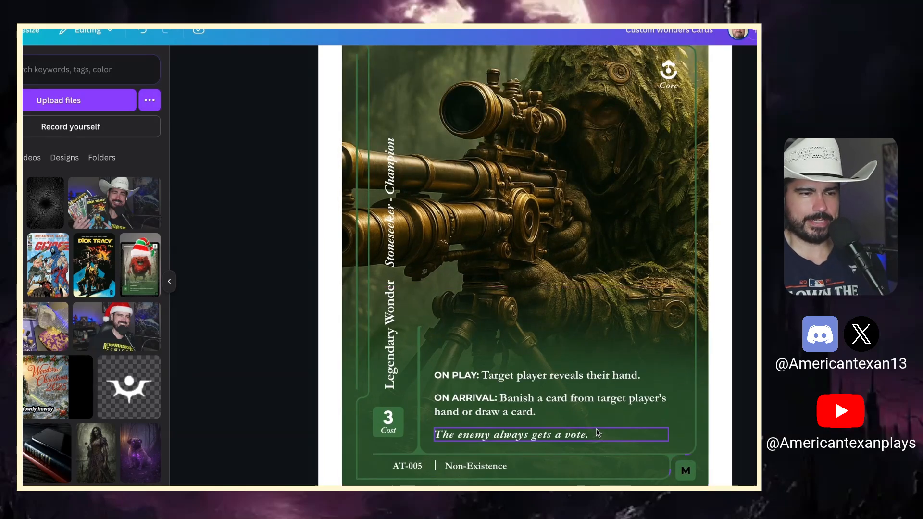
scroll(583, 428, "down", 2)
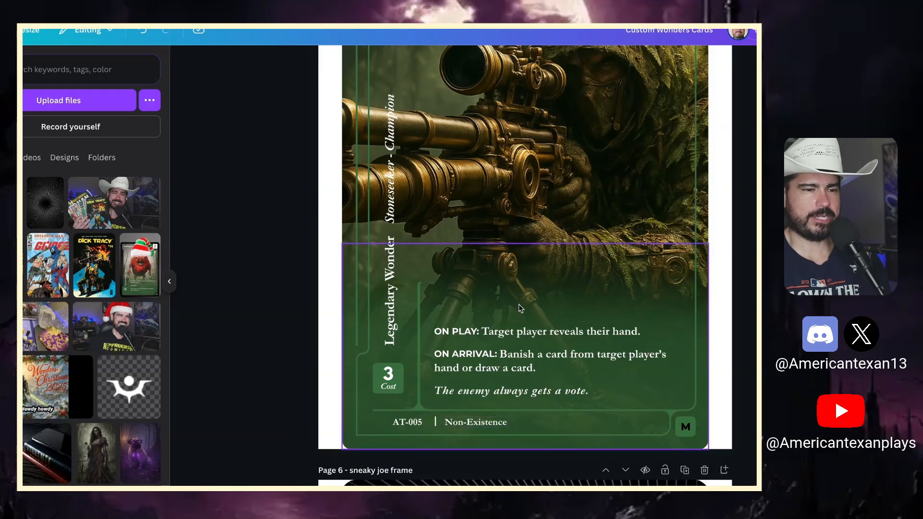
scroll(518, 304, "down", 10)
scroll(520, 308, "down", 10)
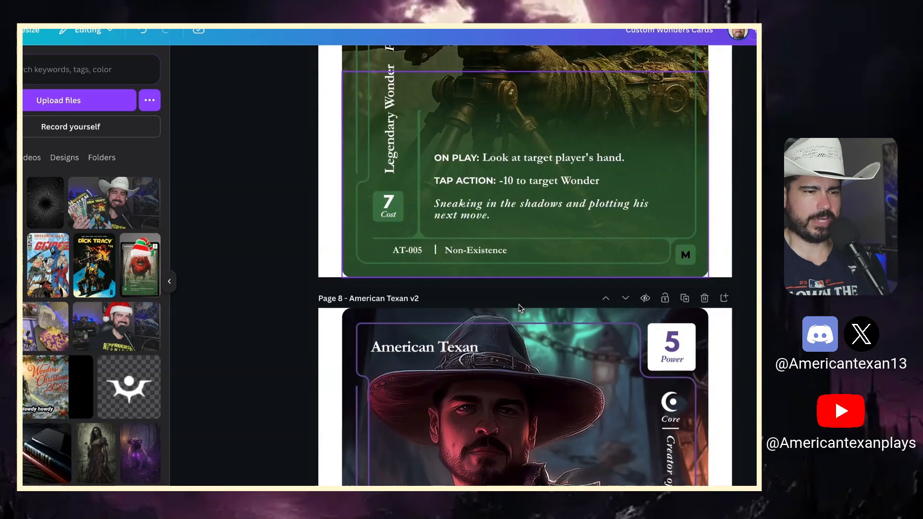
scroll(384, 312, "down", 8)
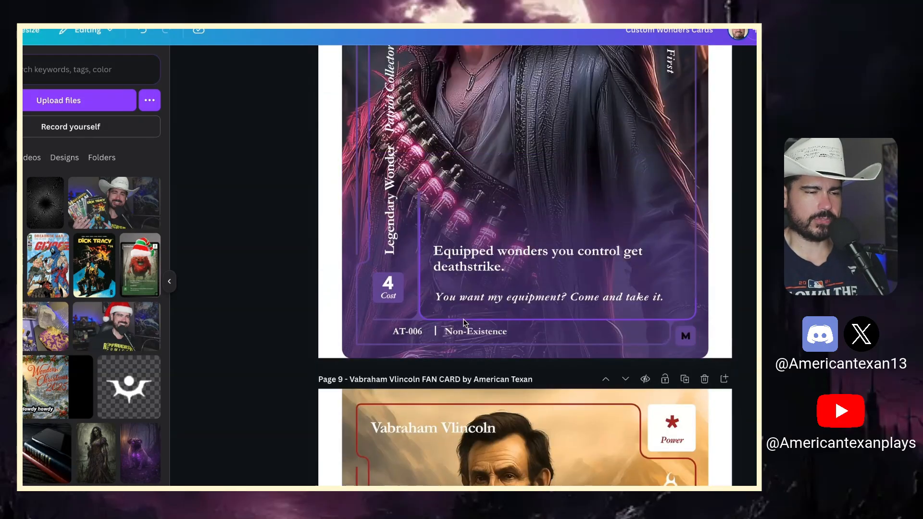
scroll(465, 323, "down", 2)
scroll(476, 300, "down", 3)
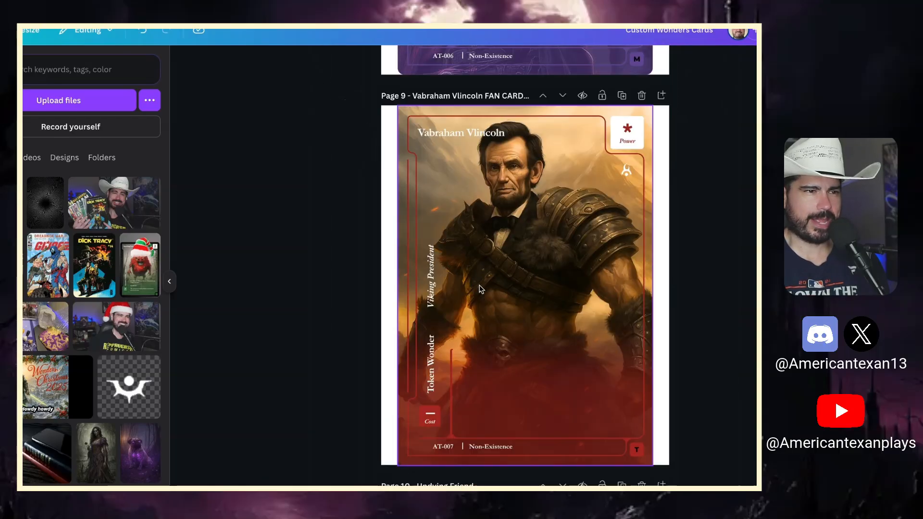
Step: Inspect the Undying Friend token card on page 10 up close, including its ability text, set number and artist line
scroll(481, 288, "down", 15)
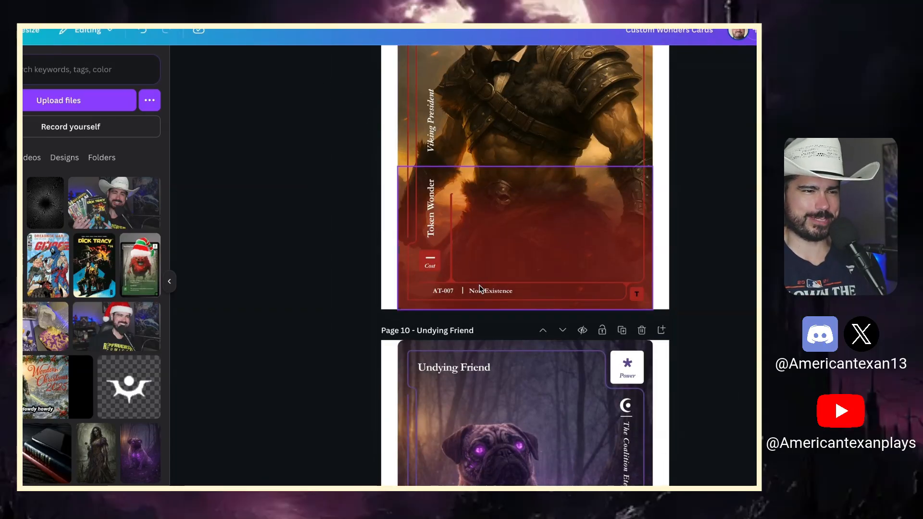
scroll(501, 266, "up", 5)
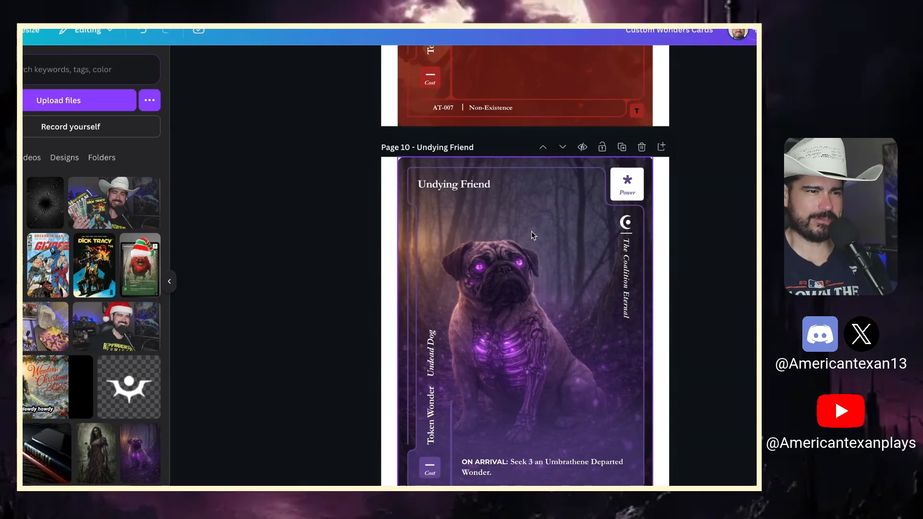
scroll(519, 231, "down", 3)
scroll(500, 351, "up", 2)
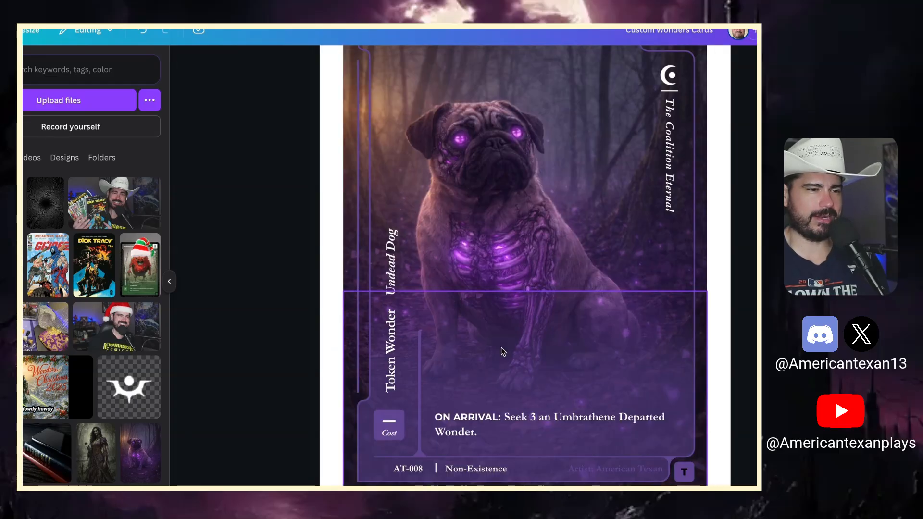
scroll(500, 351, "down", 2)
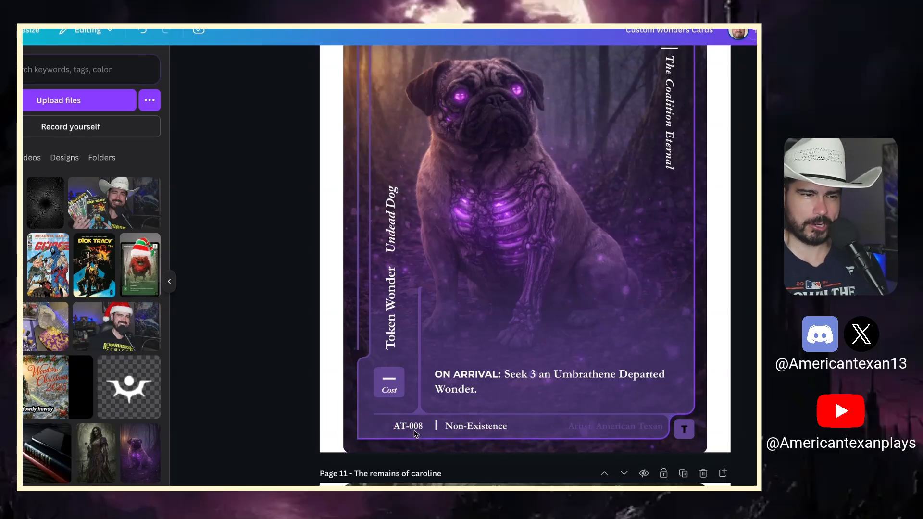
scroll(484, 424, "down", 1)
scroll(483, 423, "down", 1)
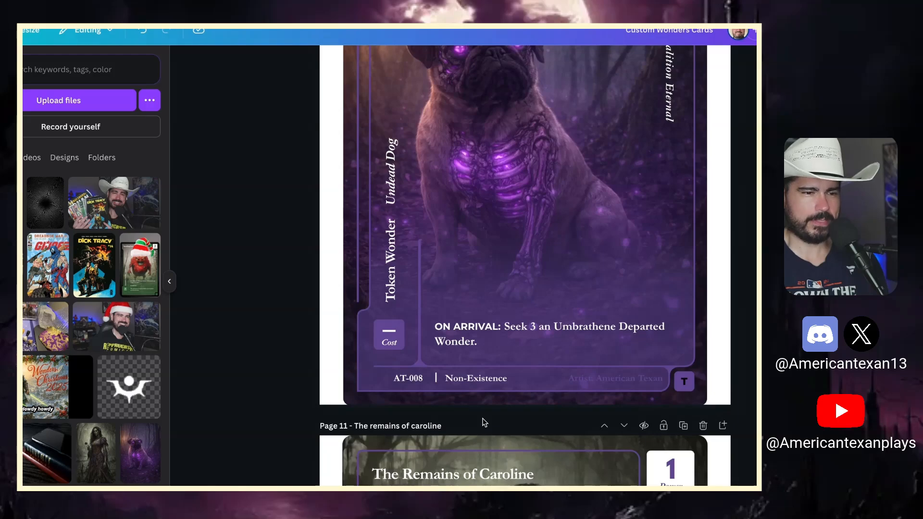
Step: Examine The Remains of Caroline card on page 11 and the empty card frame on the "Frame DO NOT REMOVE" page
scroll(484, 423, "down", 5)
scroll(487, 380, "up", 4)
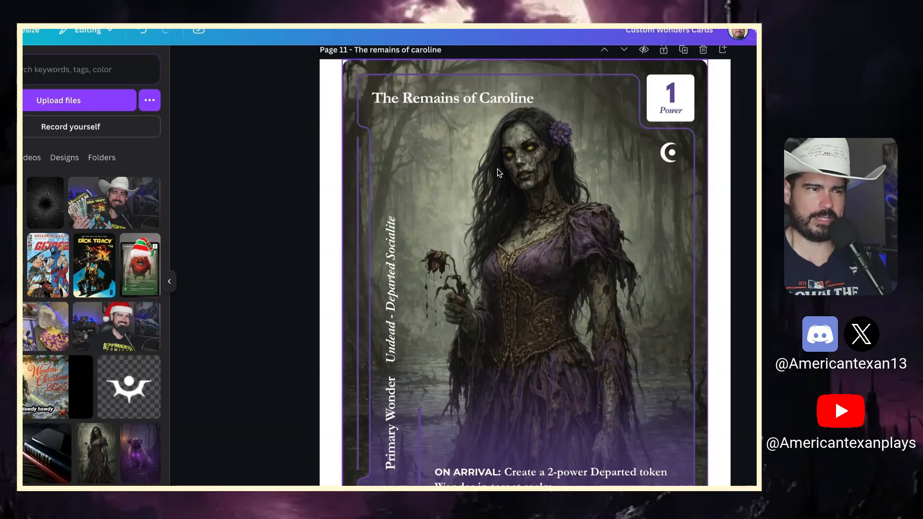
scroll(499, 173, "down", 10)
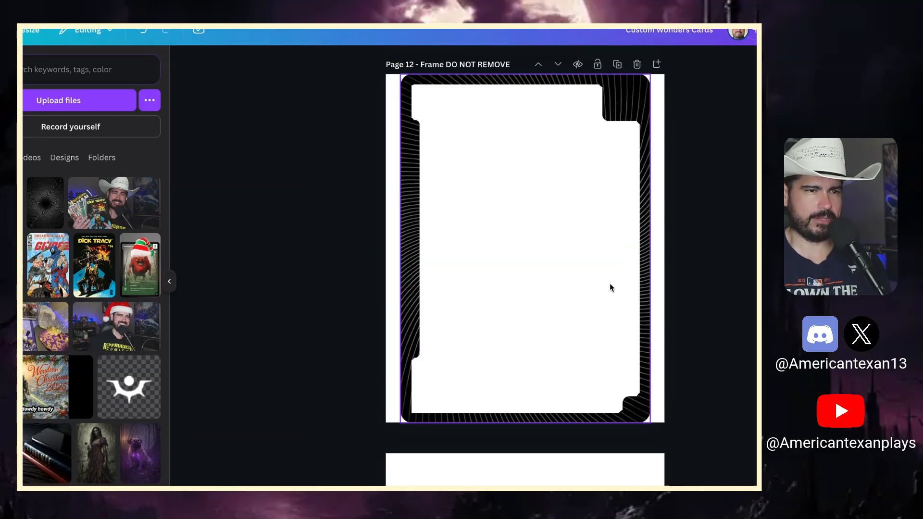
scroll(412, 142, "up", 1)
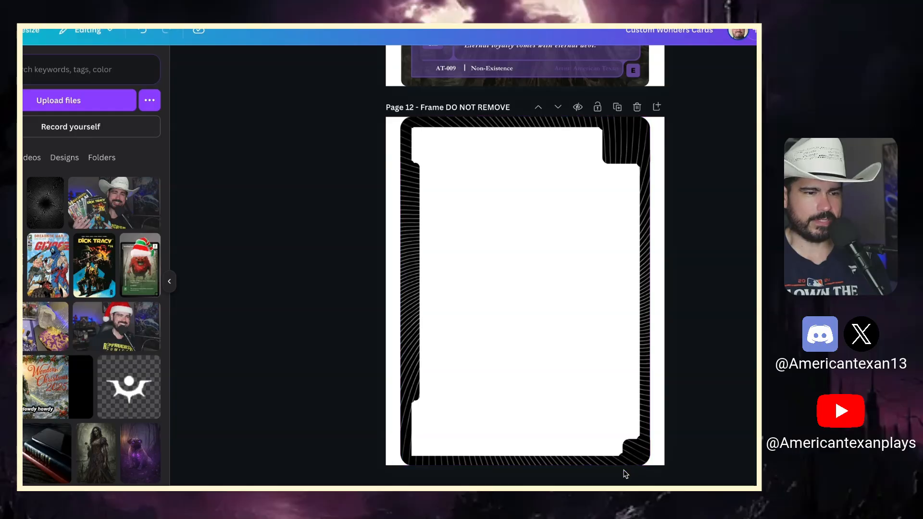
scroll(556, 319, "up", 3)
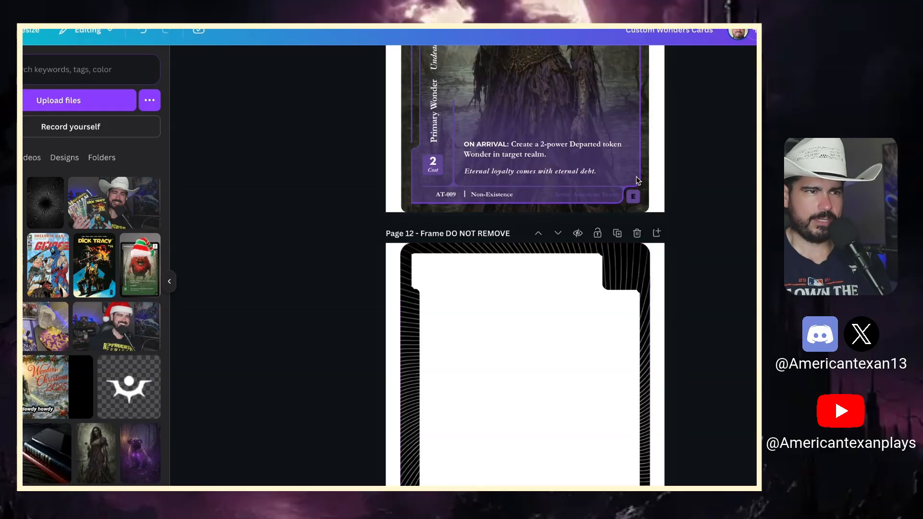
Step: Place the pigeon artwork on a new blank page after the American Texan card and enlarge it to the full page height
scroll(558, 321, "down", 7)
scroll(578, 294, "up", 3)
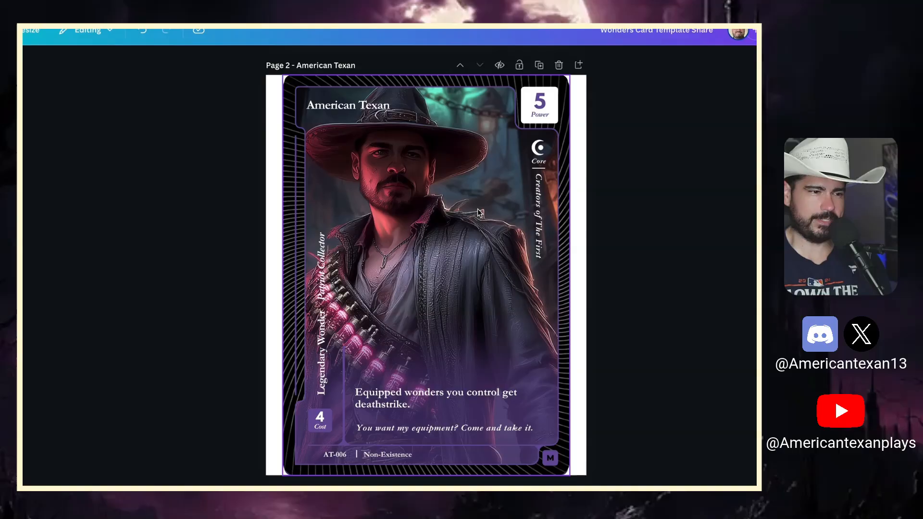
scroll(399, 179, "up", 1)
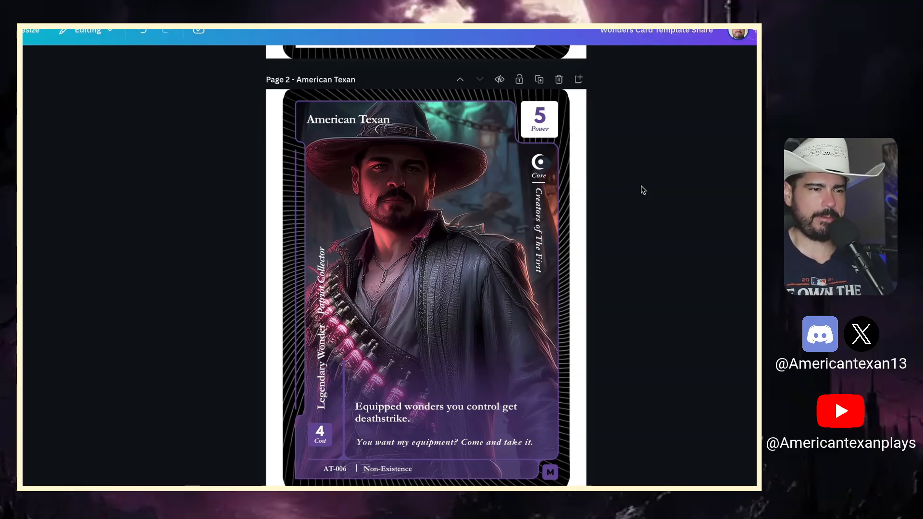
scroll(515, 202, "down", 1)
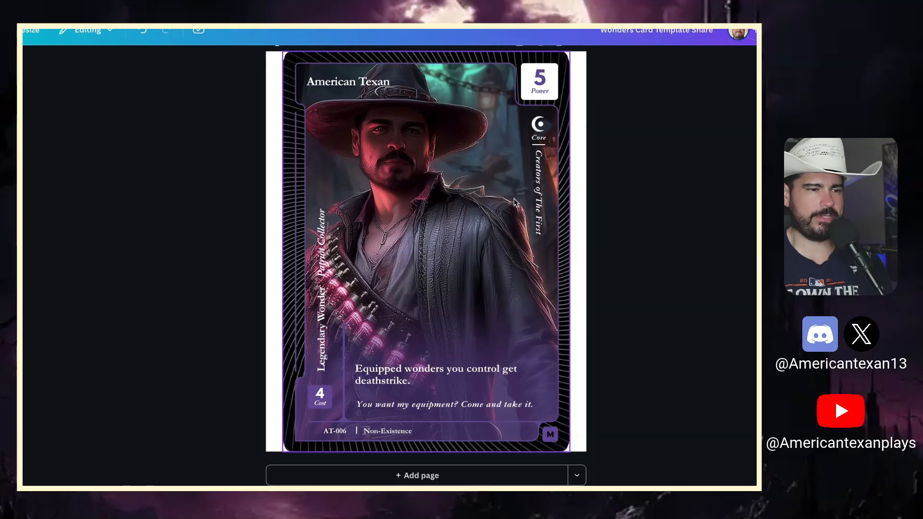
left_click(515, 203)
key("Delete")
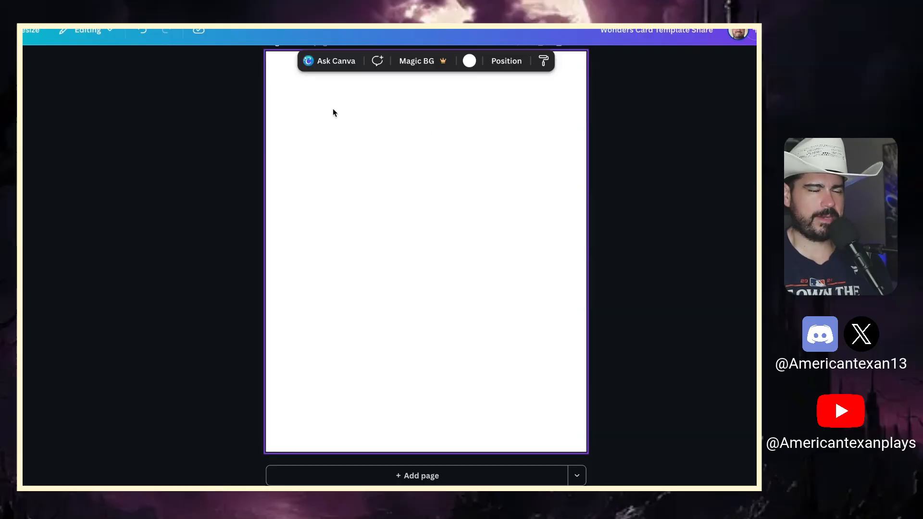
key("ctrl+z")
scroll(449, 265, "up", 1)
left_click_drag(344, 164, 277, 101)
left_click_drag(508, 413, 563, 457)
scroll(556, 459, "down", 1)
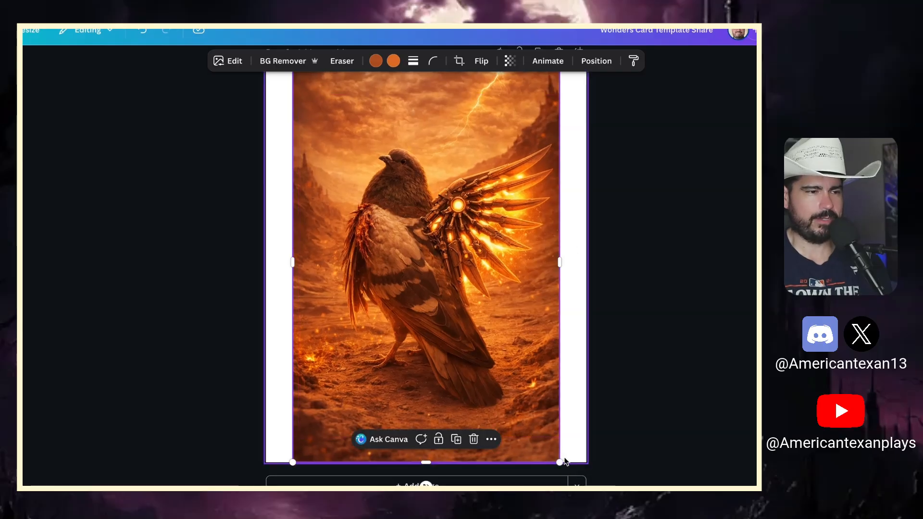
Step: Examine the pigeon artwork on page 3, and compare it with the cards in the Custom Wonders Cards design
scroll(497, 372, "up", 2)
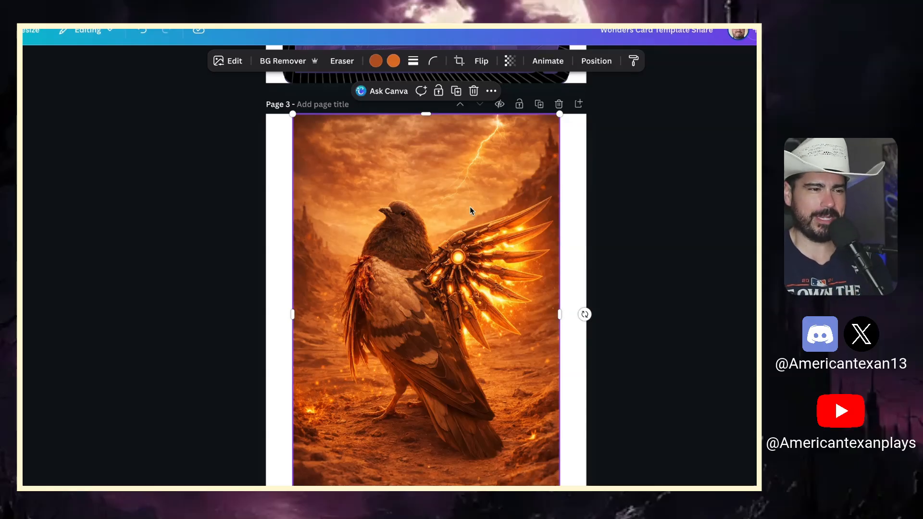
scroll(470, 209, "down", 1)
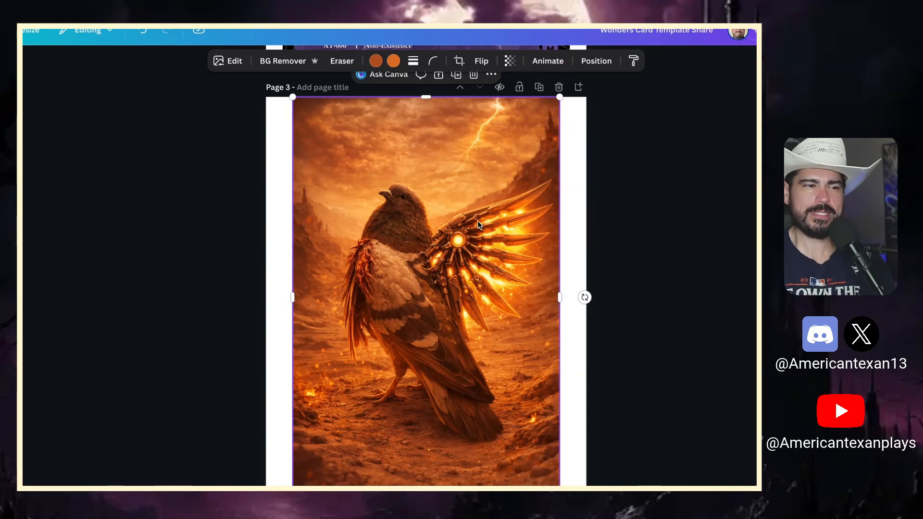
scroll(477, 221, "down", 1)
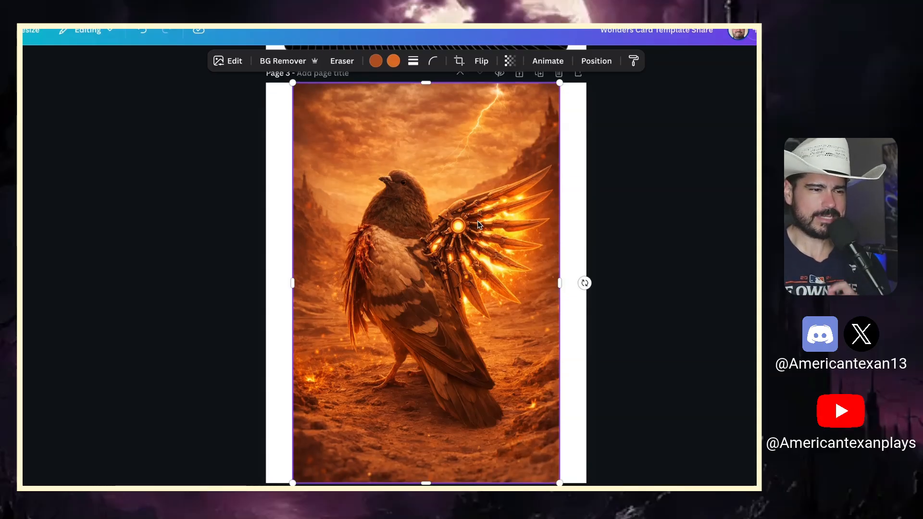
scroll(477, 221, "up", 10)
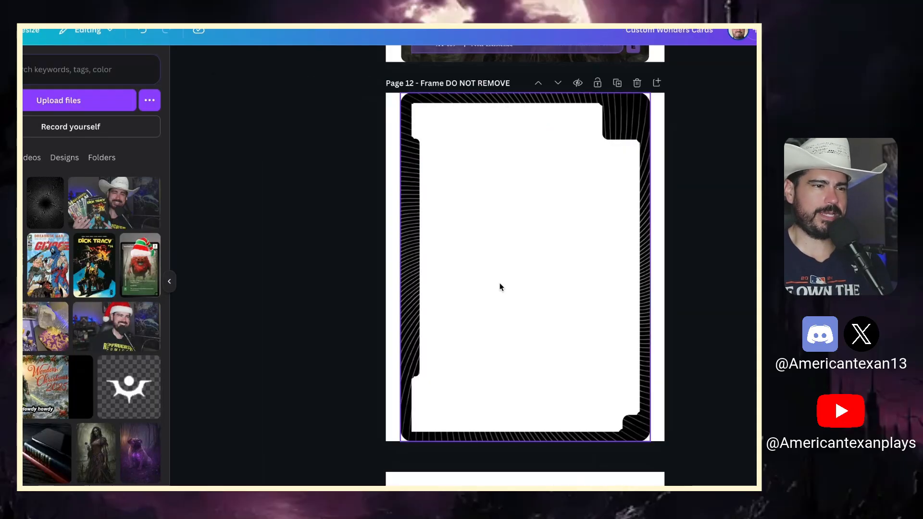
scroll(500, 282, "up", 15)
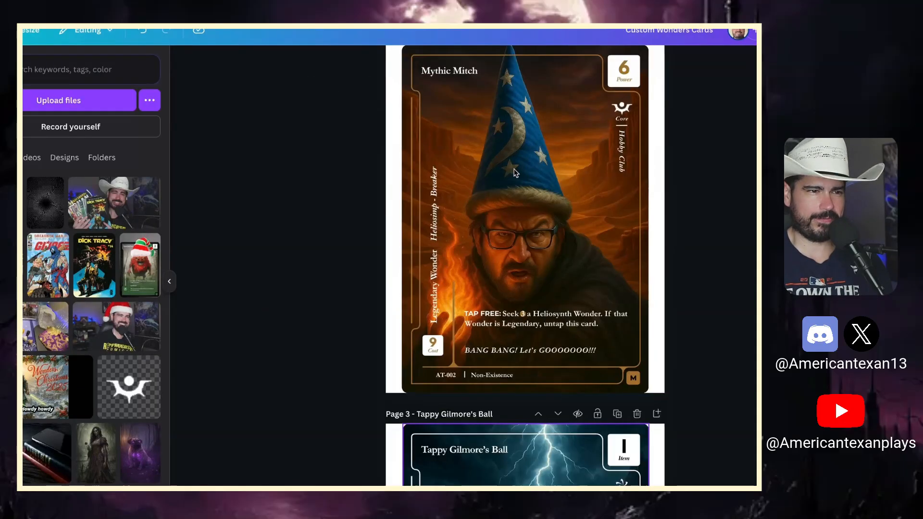
scroll(514, 173, "down", 15)
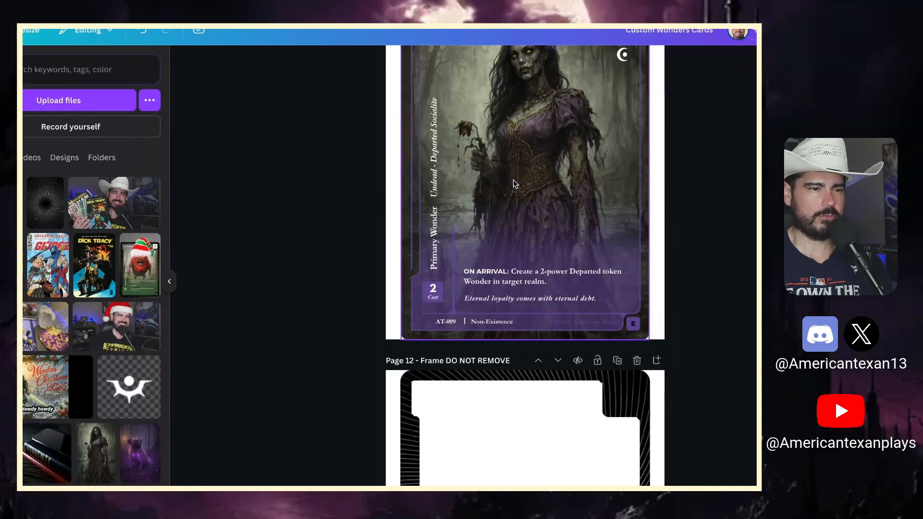
scroll(515, 183, "down", 2)
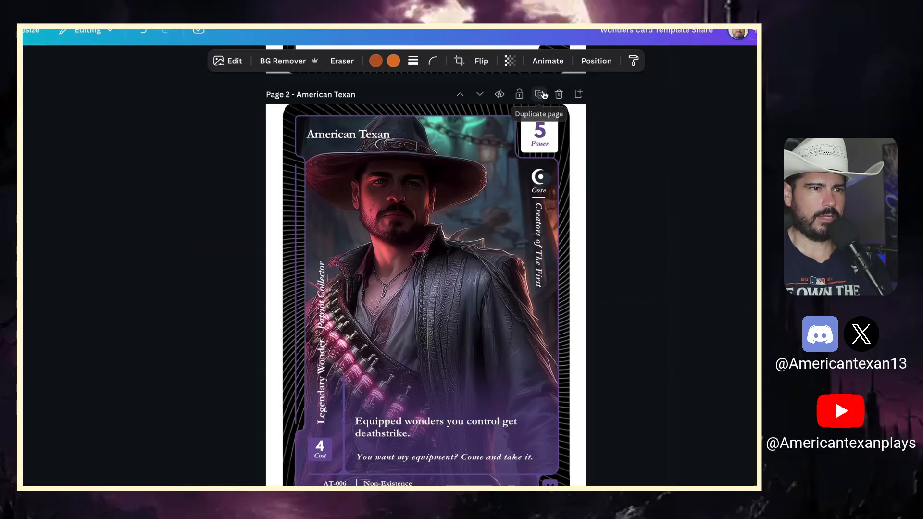
Step: Duplicate the American Texan page and delete the black patterned frame from the copy
left_click(541, 94)
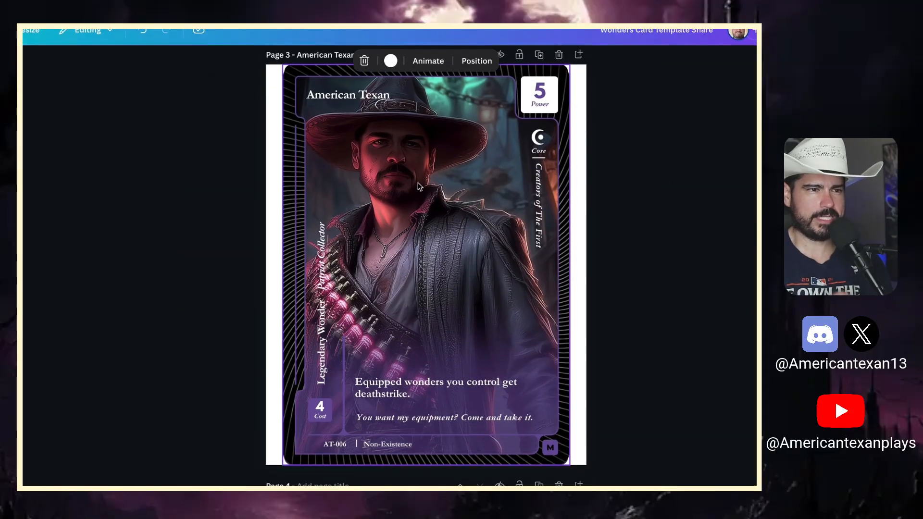
left_click(418, 186)
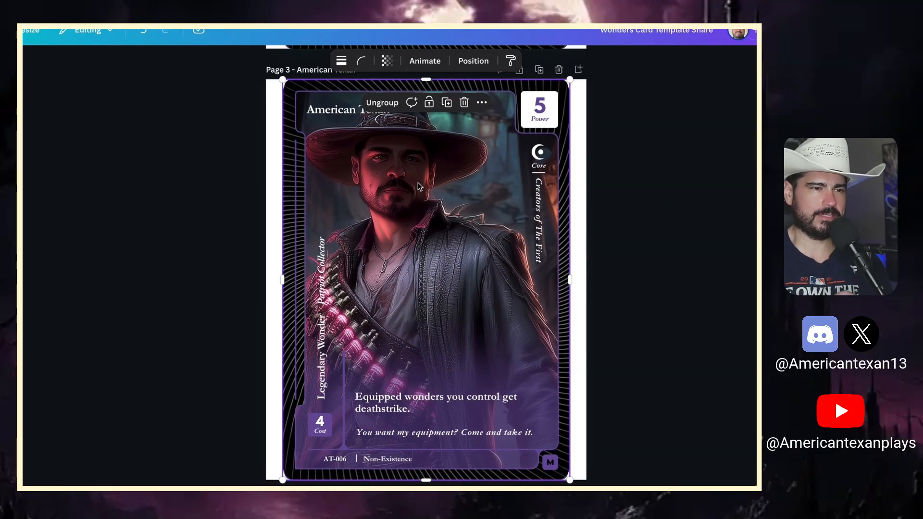
left_click_drag(418, 183, 429, 203)
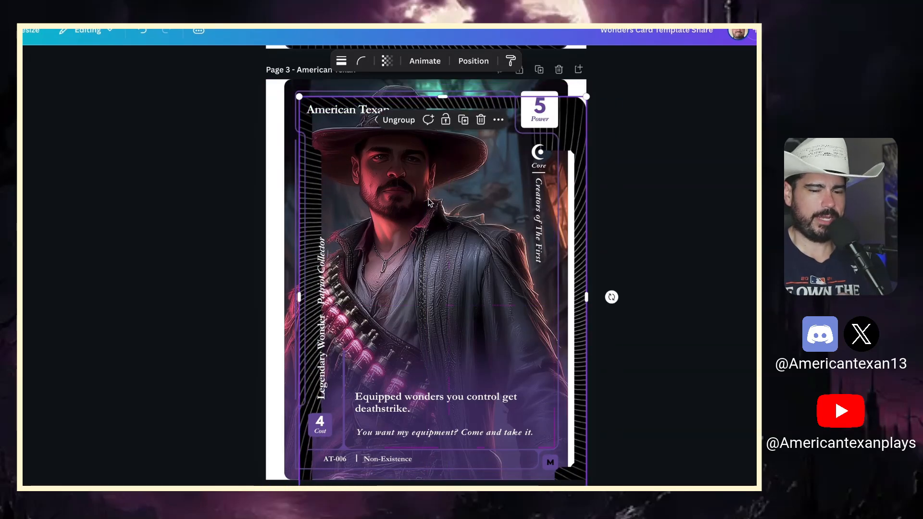
key("Delete")
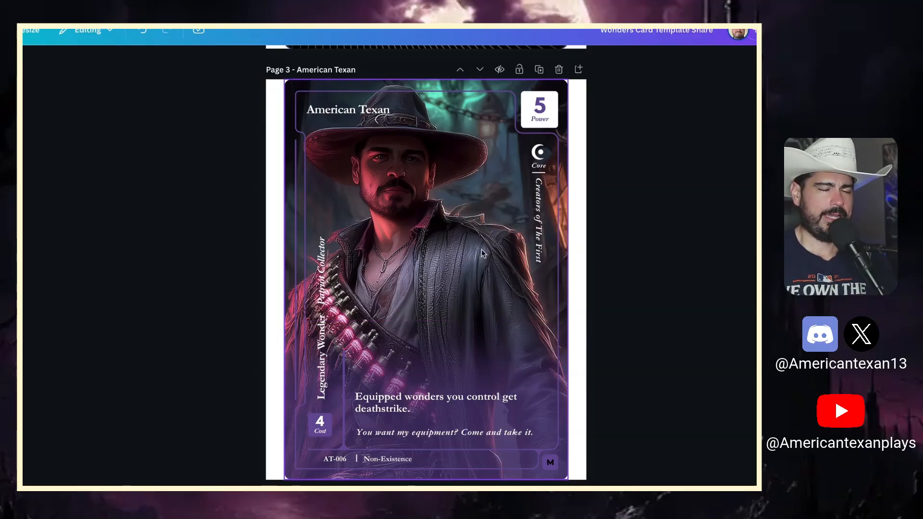
Step: Replace the character artwork on the duplicated American Texan card with the uploaded pigeon artwork
scroll(400, 284, "down", 5)
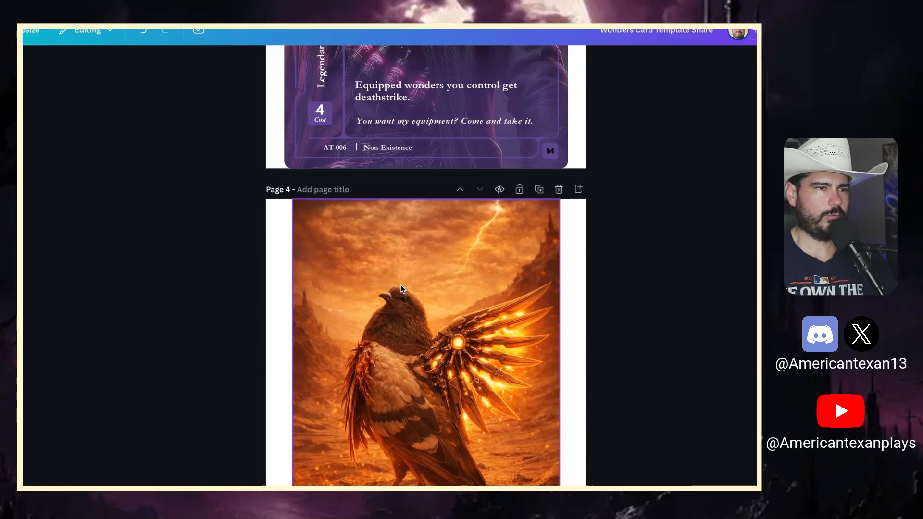
left_click(24, 235)
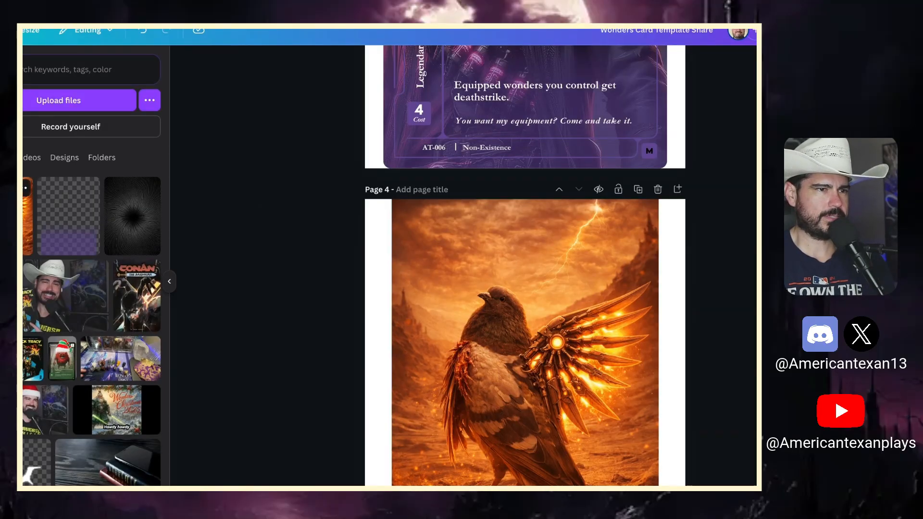
scroll(482, 305, "up", 5)
scroll(482, 306, "up", 5)
left_click_drag(25, 218, 526, 238)
scroll(526, 240, "down", 1)
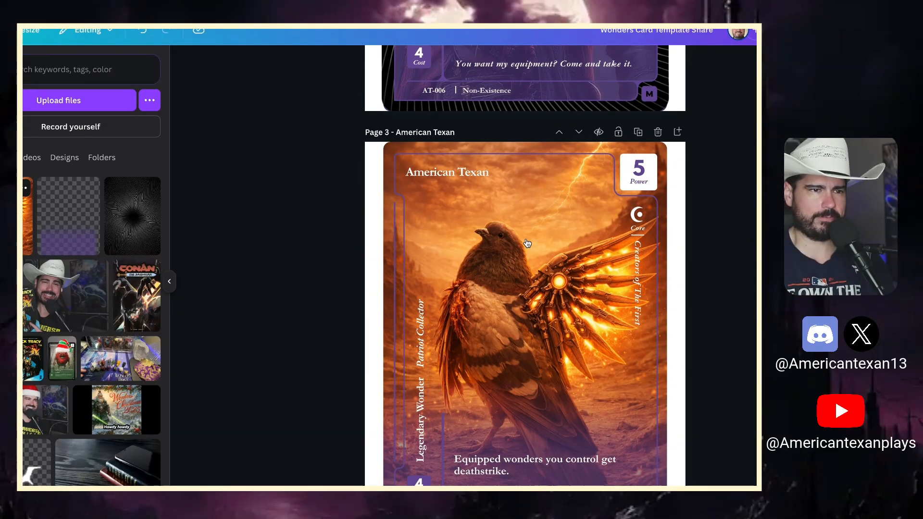
scroll(527, 243, "down", 1)
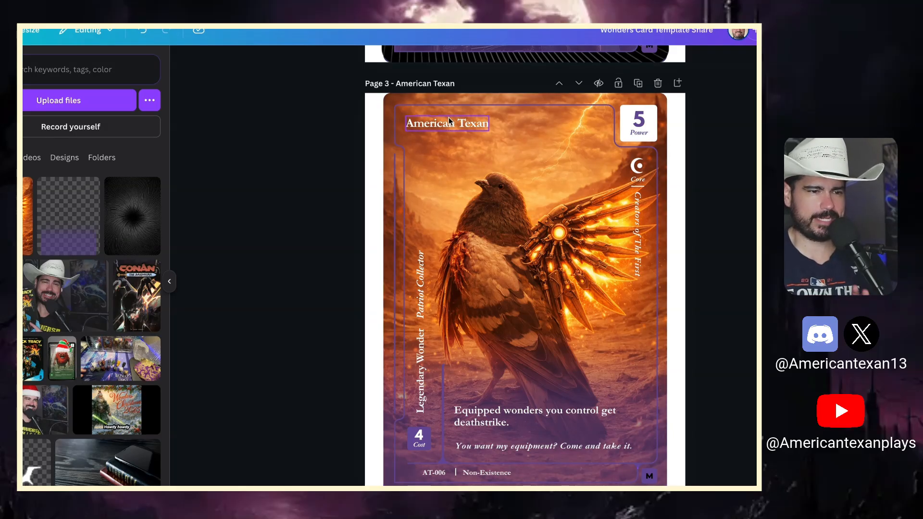
Step: Darken the pigeon artwork on page 3 slightly with the image's light adjustments
left_click(486, 149)
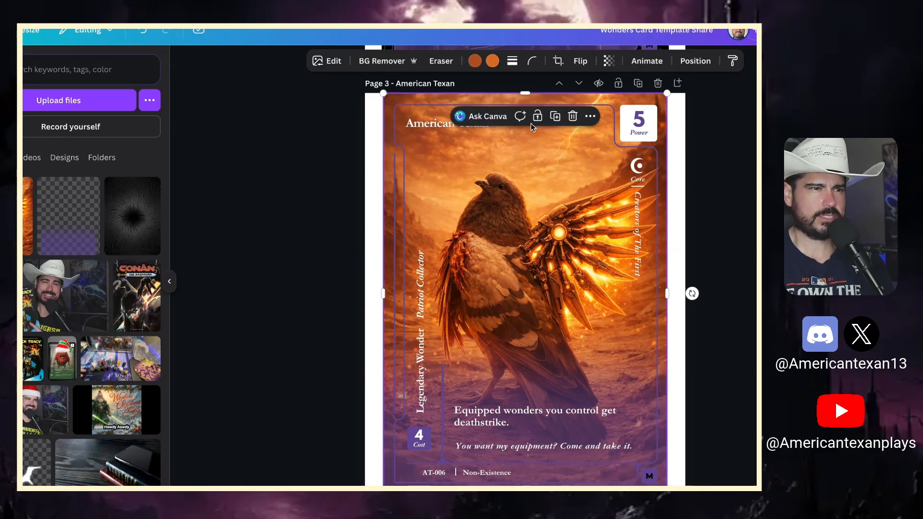
left_click(695, 61)
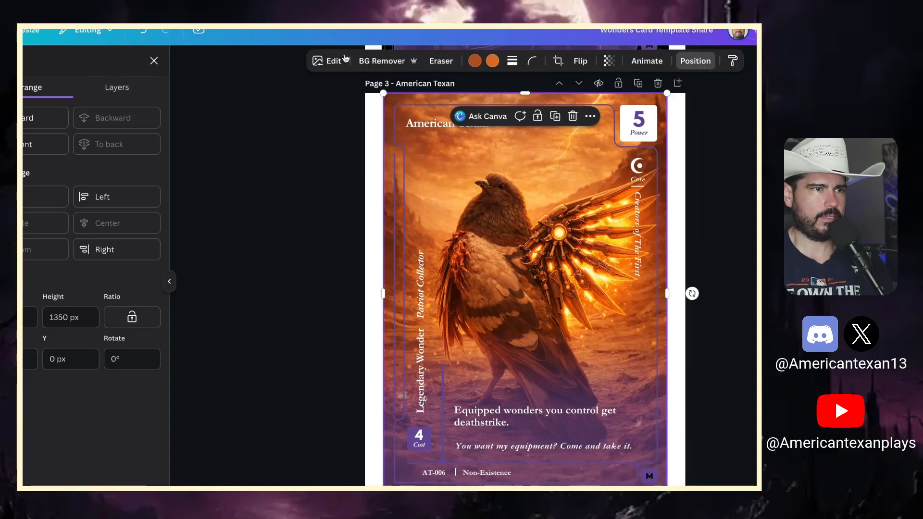
left_click(320, 61)
left_click(37, 229)
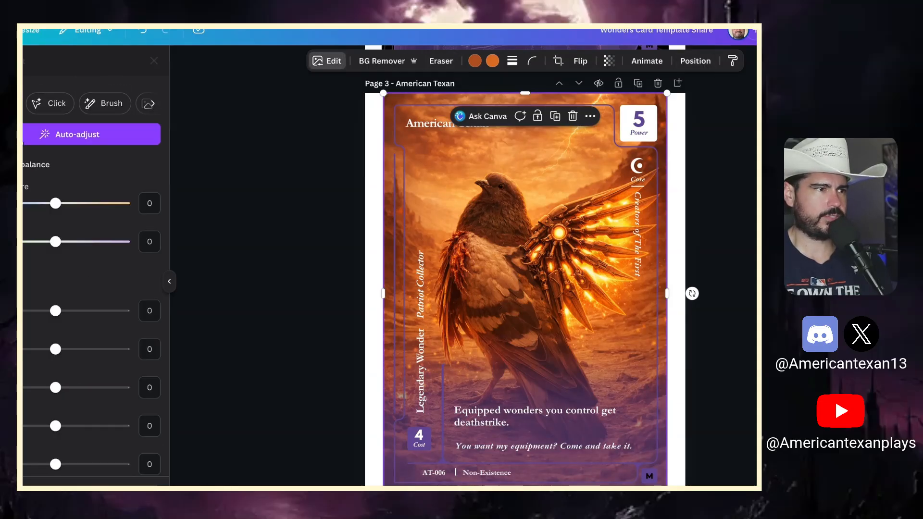
left_click_drag(56, 311, 49, 311)
left_click(278, 264)
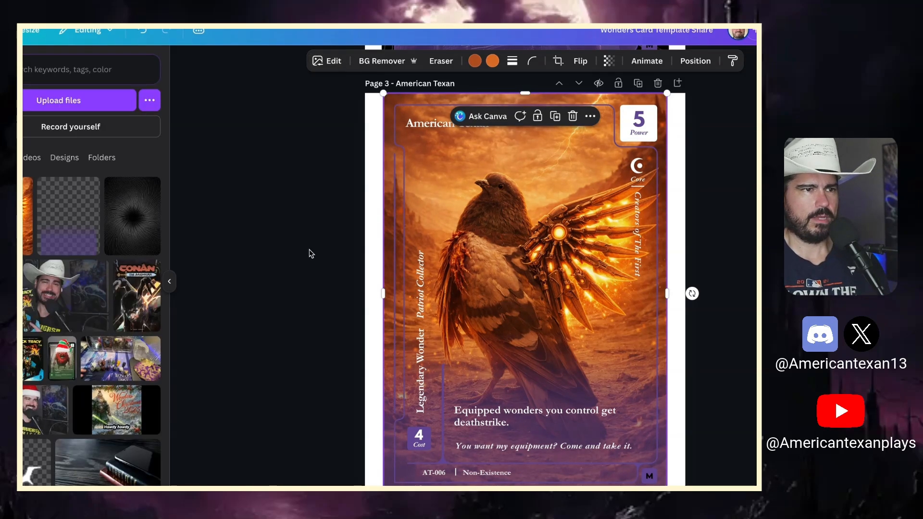
Step: Change the card title on page 3 to "Stormquill Ravager"
double_click(439, 128)
type("Stormquill")
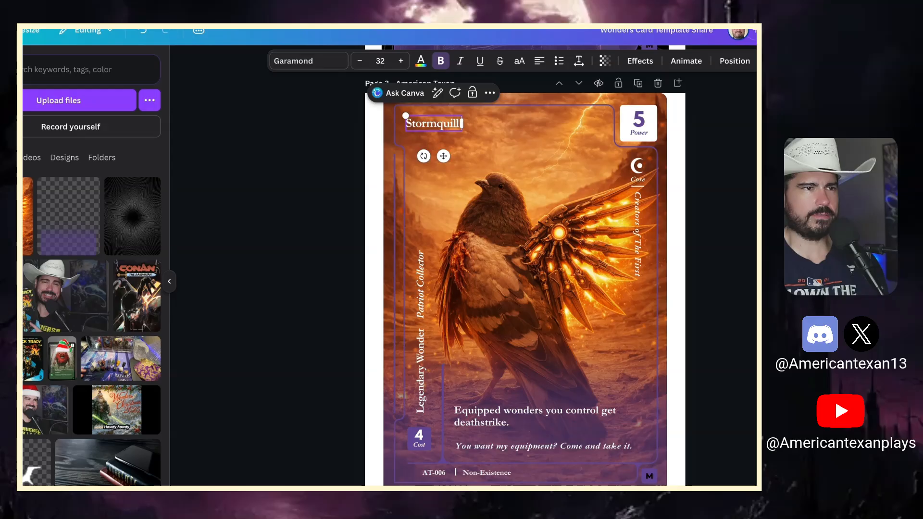
type(" Ravager")
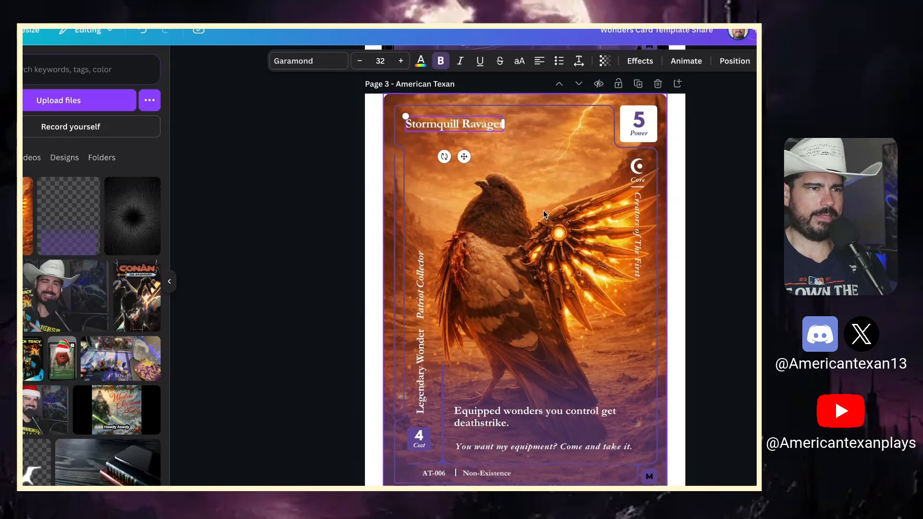
left_click(543, 209)
Step: Change the vertical type text "Legendary Wonder" to "Primary Wonder"
scroll(513, 256, "down", 2)
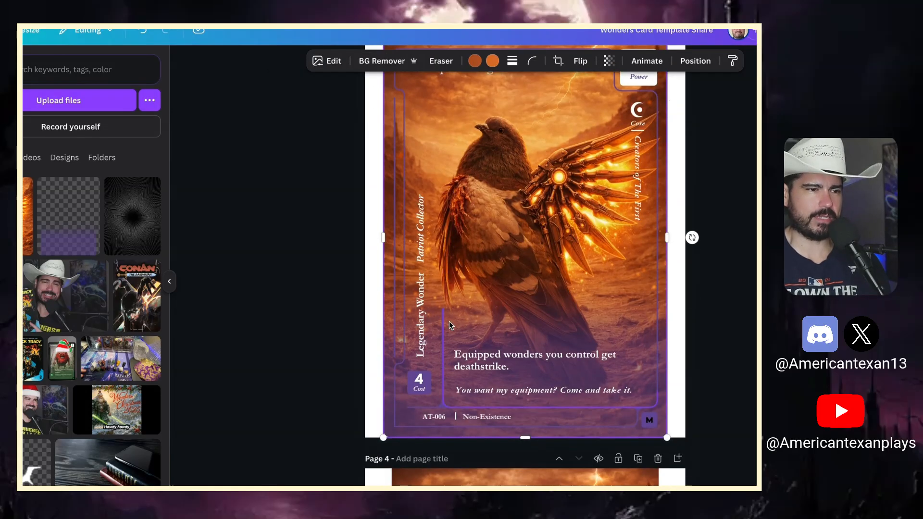
scroll(468, 273, "up", 1)
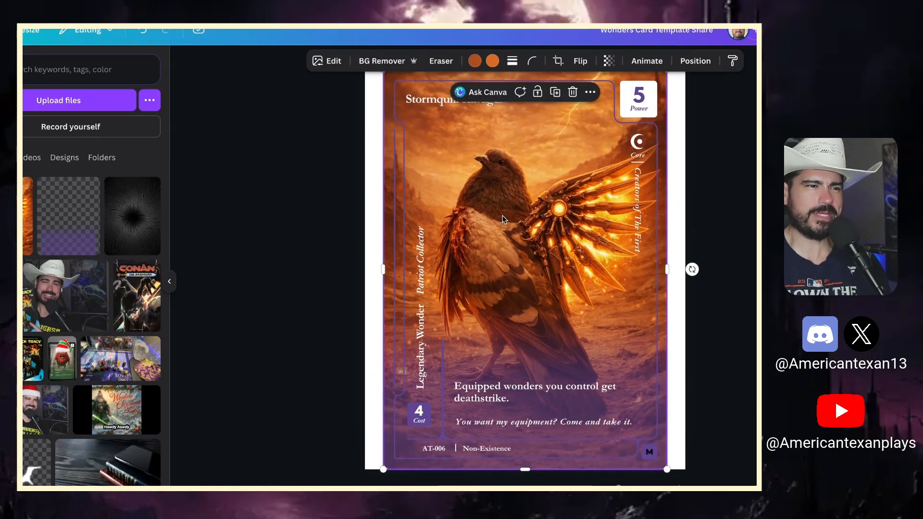
double_click(421, 366)
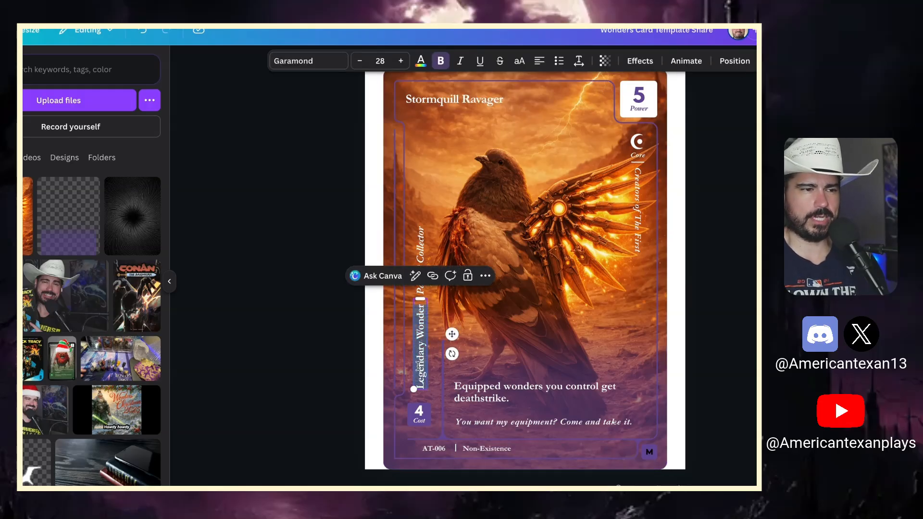
type("Primary")
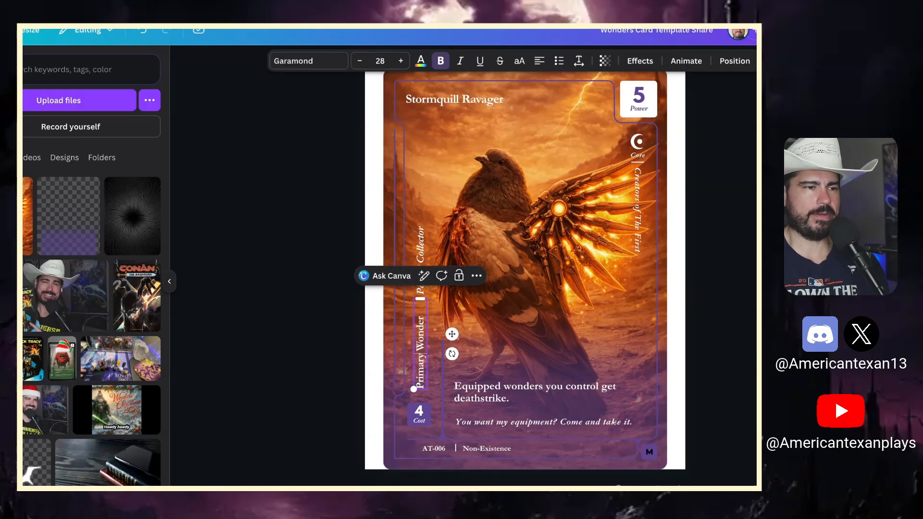
left_click(582, 260)
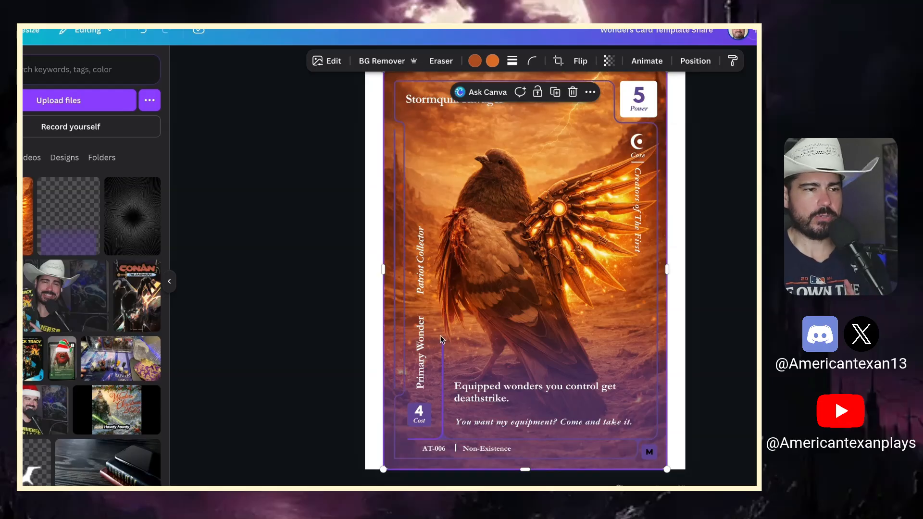
Step: Replace the vertical "Patriot Collector" text with "Augmented - Bird Beast", consulting the filters on the official Wonders of the First cards page
left_click(425, 289)
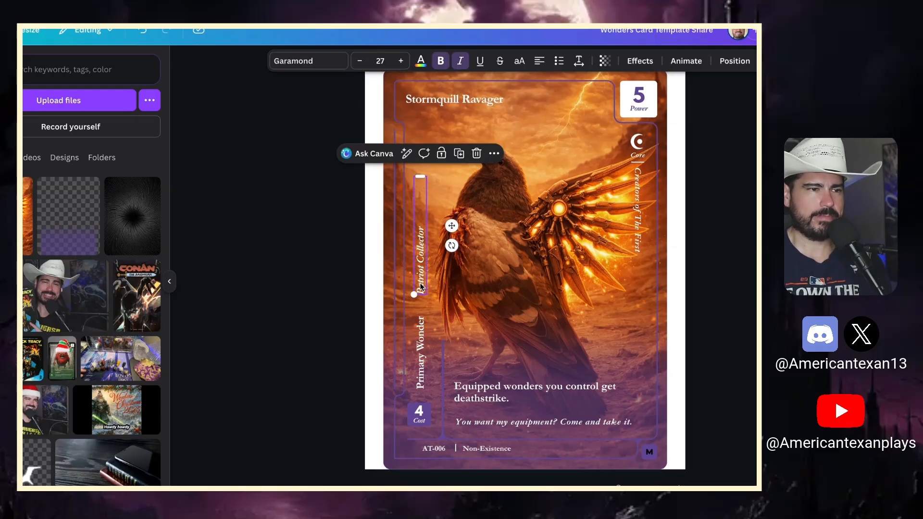
triple_click(420, 287)
type("Augmented - Bi")
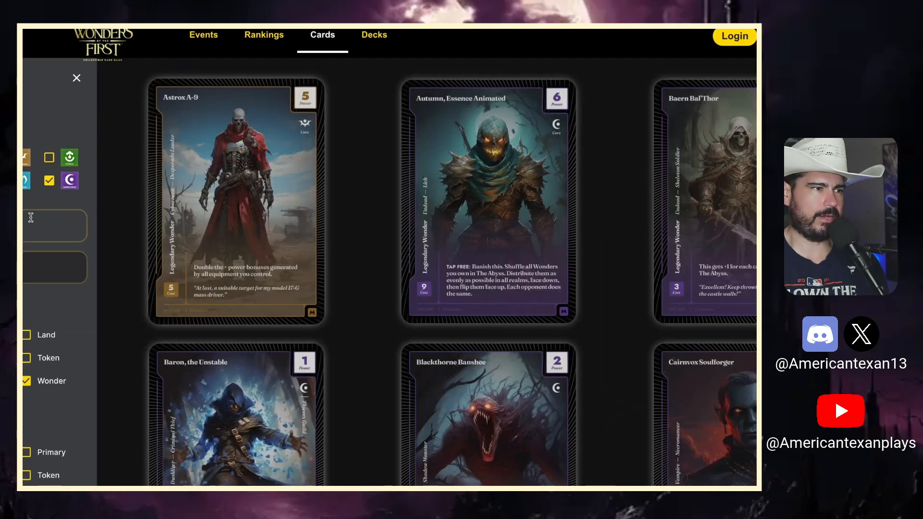
left_click(30, 268)
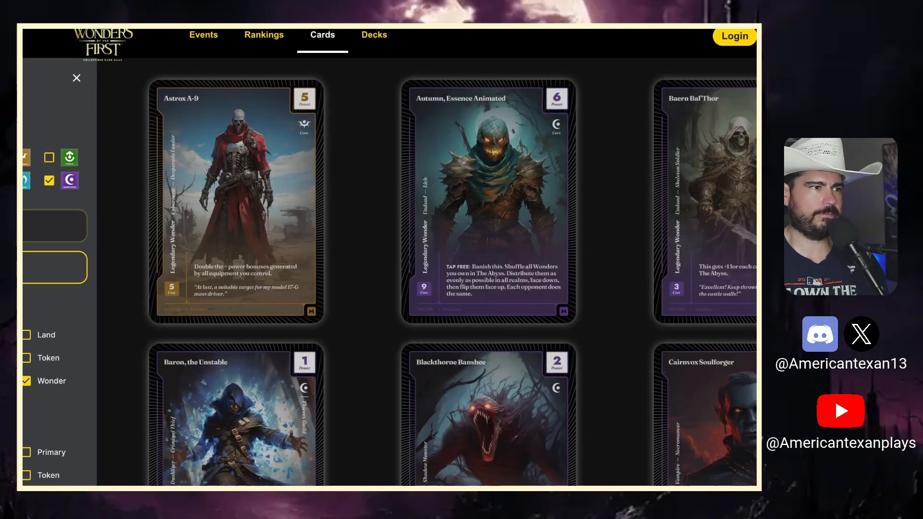
left_click(30, 226)
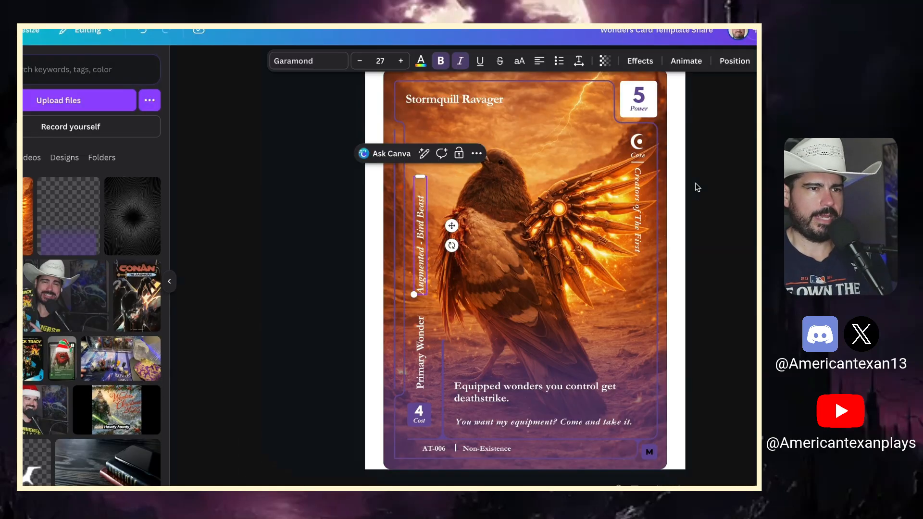
Step: Find the white symbol with a circle above a spiked arc in the uploads and add it to page 3
left_click(695, 186)
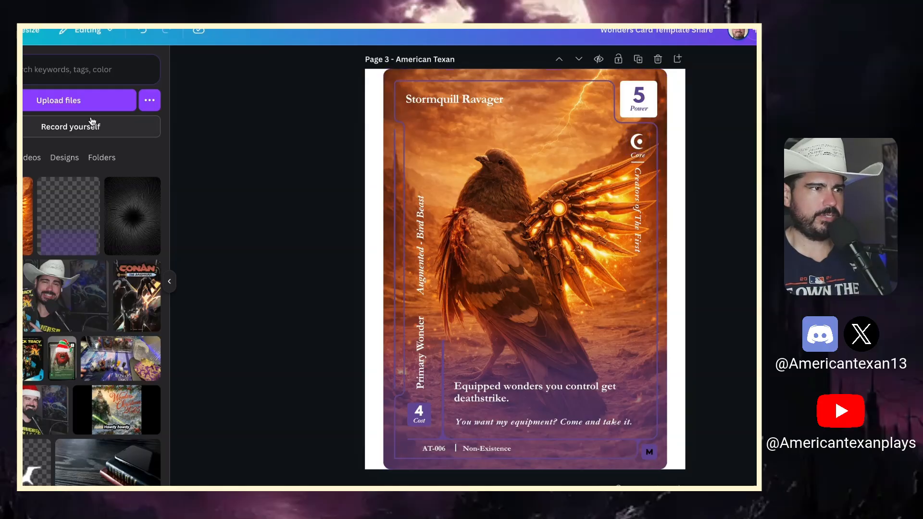
left_click(78, 68)
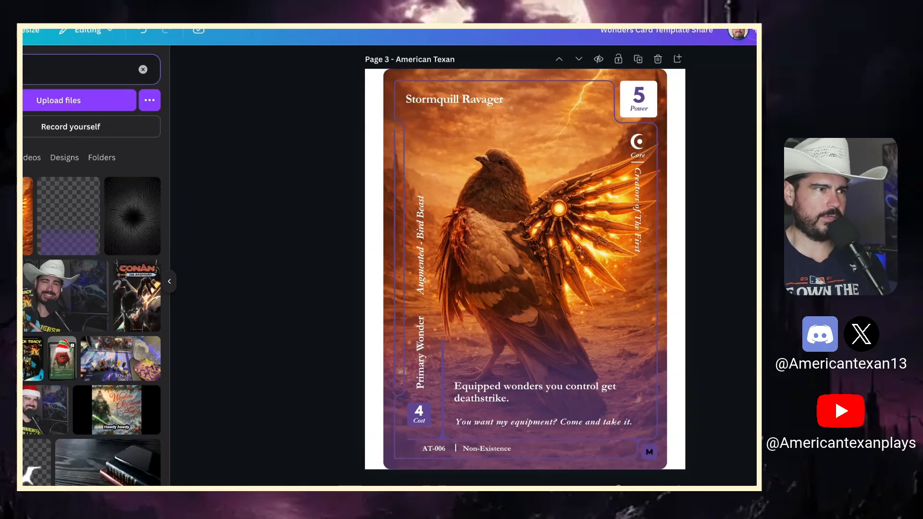
key("Return")
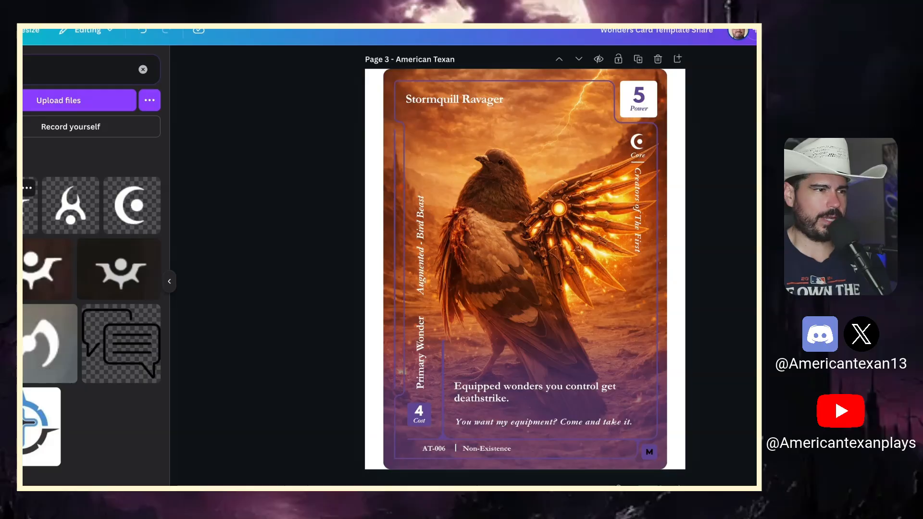
left_click(26, 207)
left_click(352, 270)
left_click(143, 70)
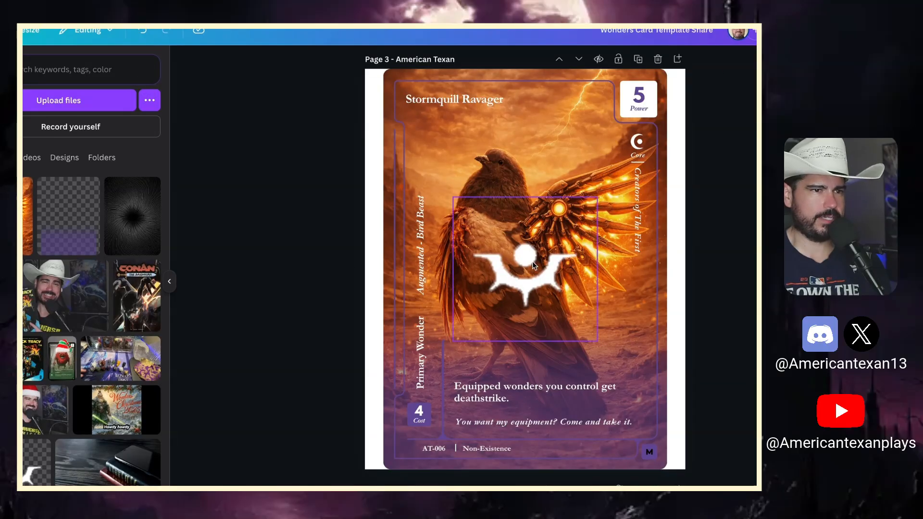
Step: Shrink the added symbol and move it up beside the crescent icon above the "Core" label
scroll(532, 261, "up", 3)
left_click(532, 261)
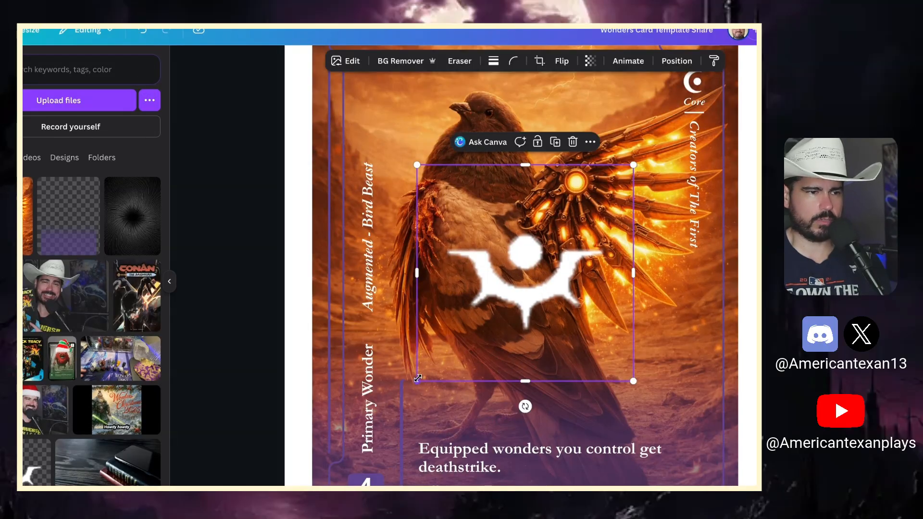
left_click_drag(418, 379, 575, 222)
scroll(574, 219, "up", 2)
scroll(573, 219, "up", 3)
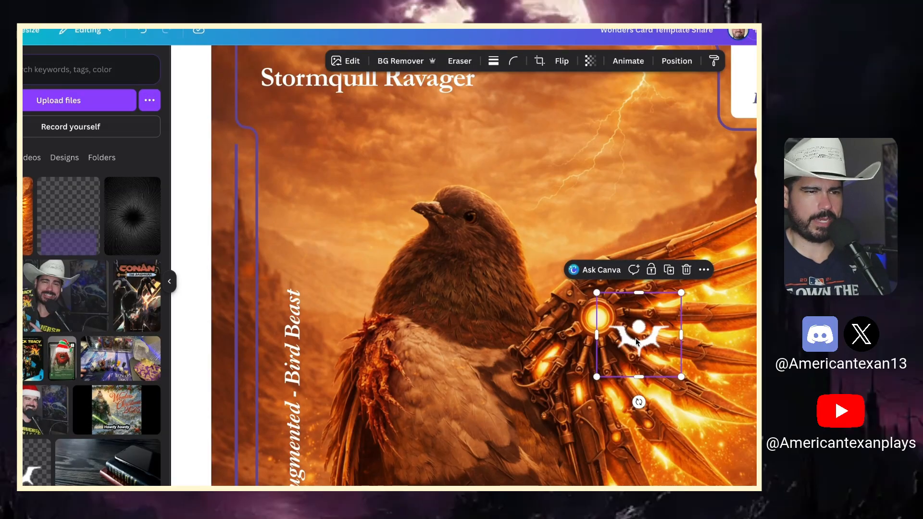
left_click_drag(636, 341, 709, 182)
scroll(708, 182, "up", 3)
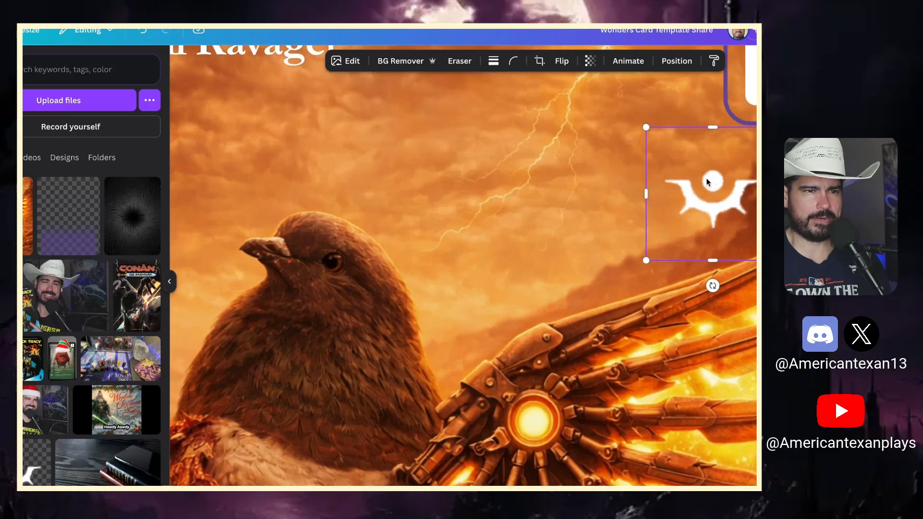
scroll(708, 181, "right", 5)
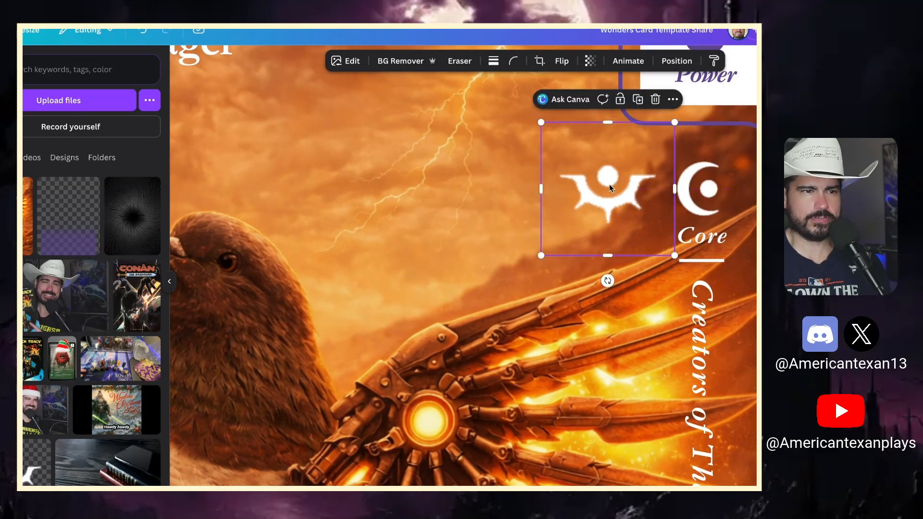
Step: Fine-tune the new symbol to about 125 px high and place it over the crescent icon
left_click_drag(541, 122, 530, 113)
left_click_drag(602, 194, 698, 196)
left_click_drag(769, 260, 756, 247)
left_click_drag(705, 213, 714, 213)
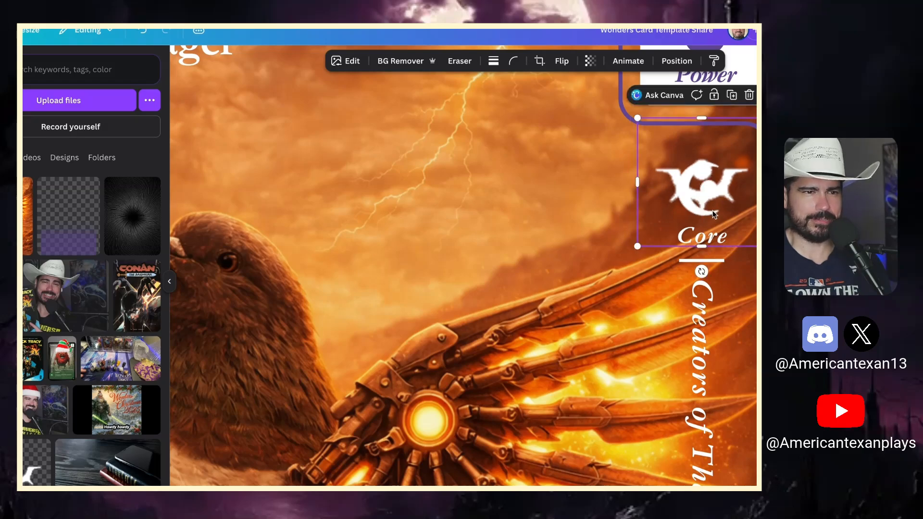
Step: Delete the old crescent icon behind the new symbol, adjusting the layer order to reach it
scroll(714, 214, "up", 3)
scroll(714, 214, "up", 3)
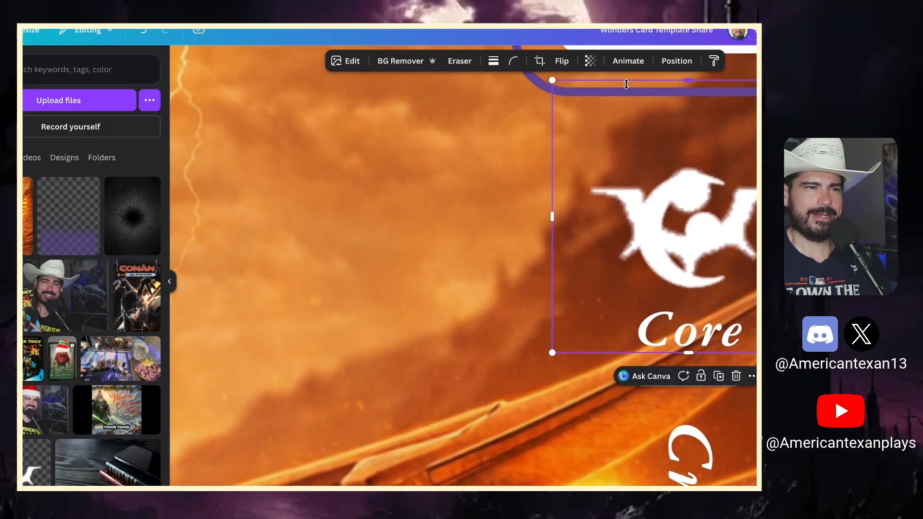
left_click(677, 61)
left_click(118, 123)
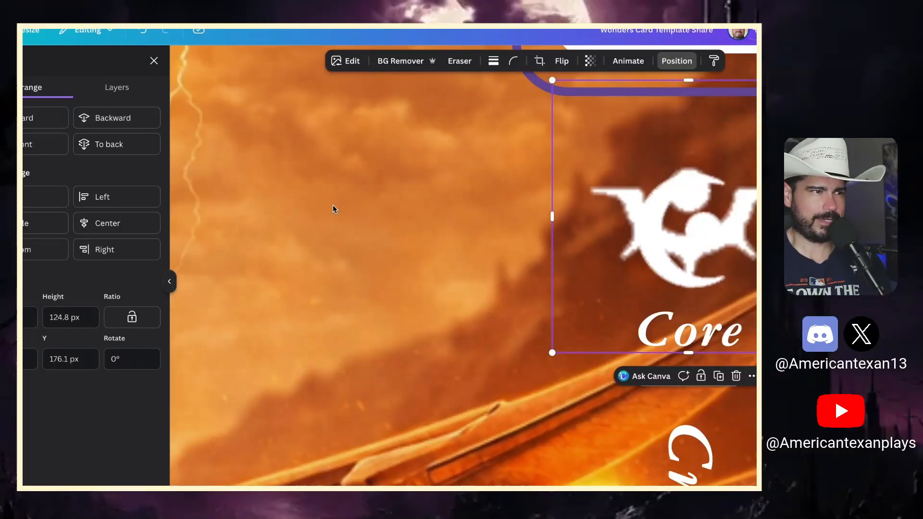
left_click(99, 144)
left_click(25, 120)
left_click(409, 235)
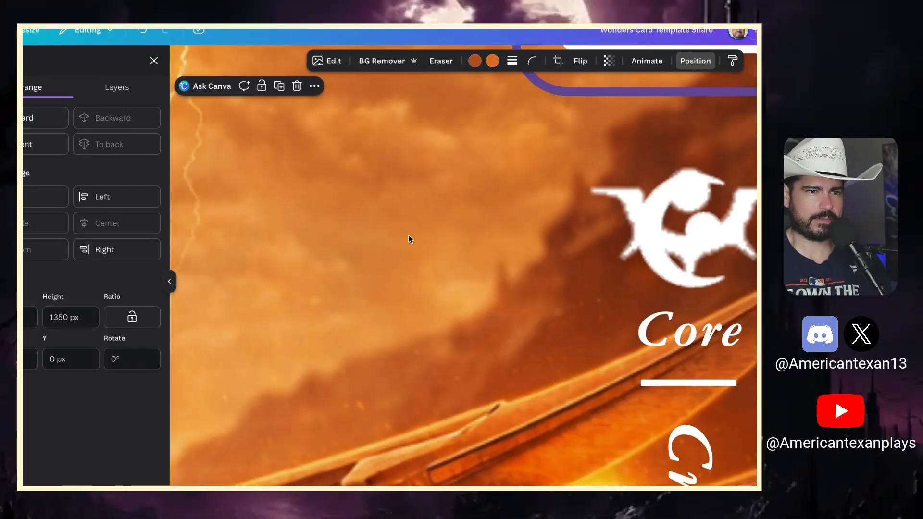
key("Delete")
scroll(528, 267, "down", 4)
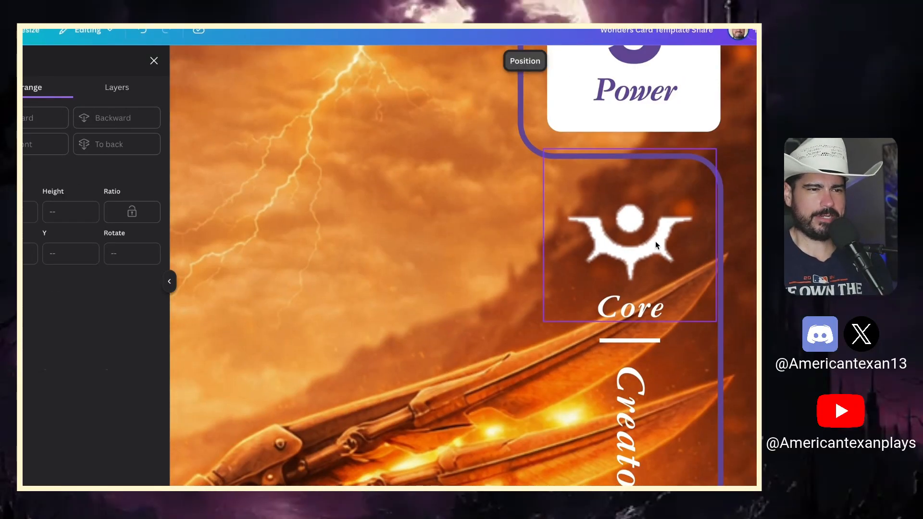
Step: Delete the "Core" label, the vertical "Creators of The First" text and the short divider line between them
scroll(621, 244, "down", 1)
scroll(622, 244, "down", 1)
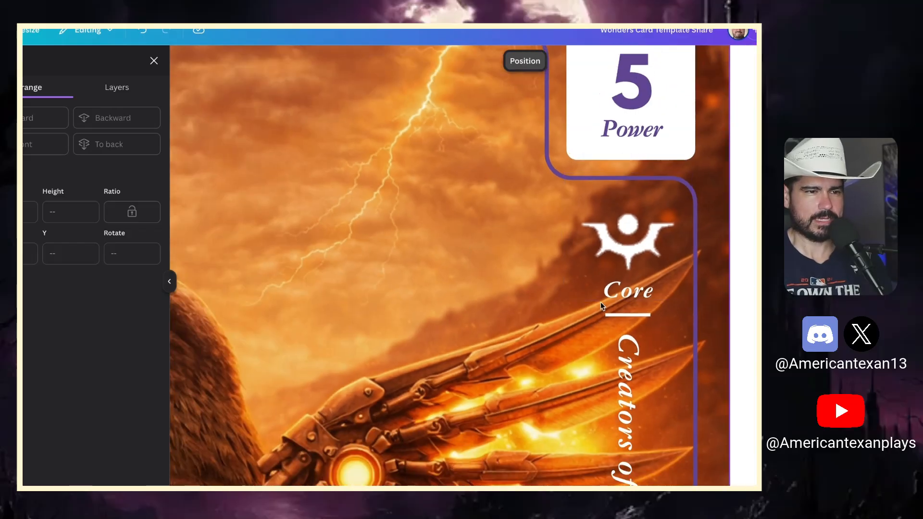
scroll(619, 290, "down", 1)
scroll(643, 308, "down", 3)
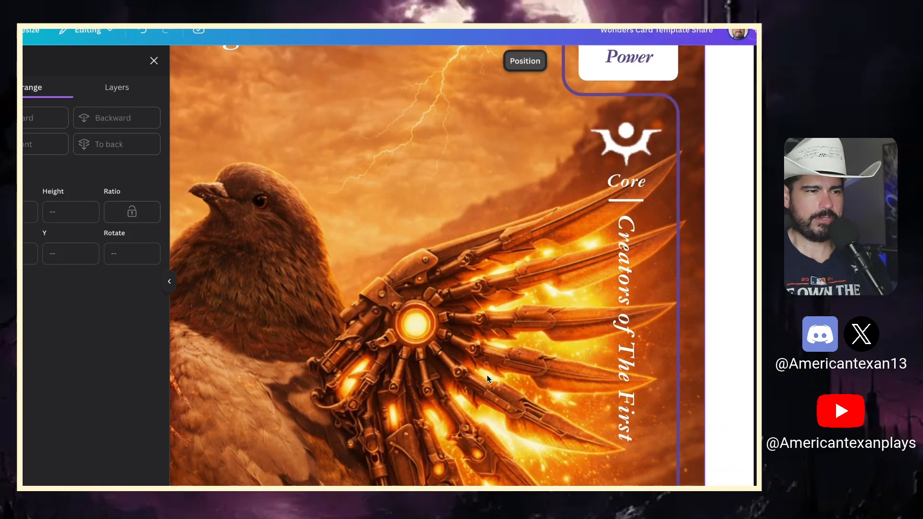
scroll(639, 327, "up", 3)
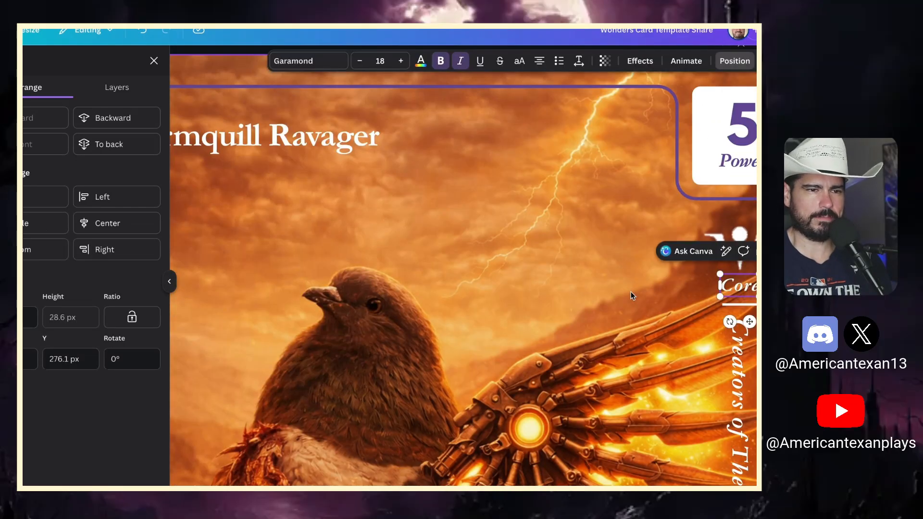
key("Escape")
left_click(731, 296)
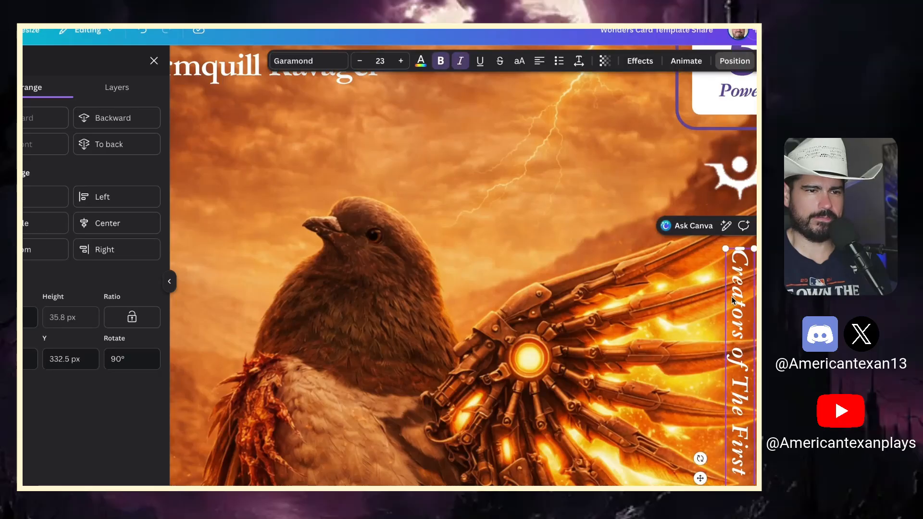
scroll(734, 267, "down", 4)
scroll(734, 268, "up", 5)
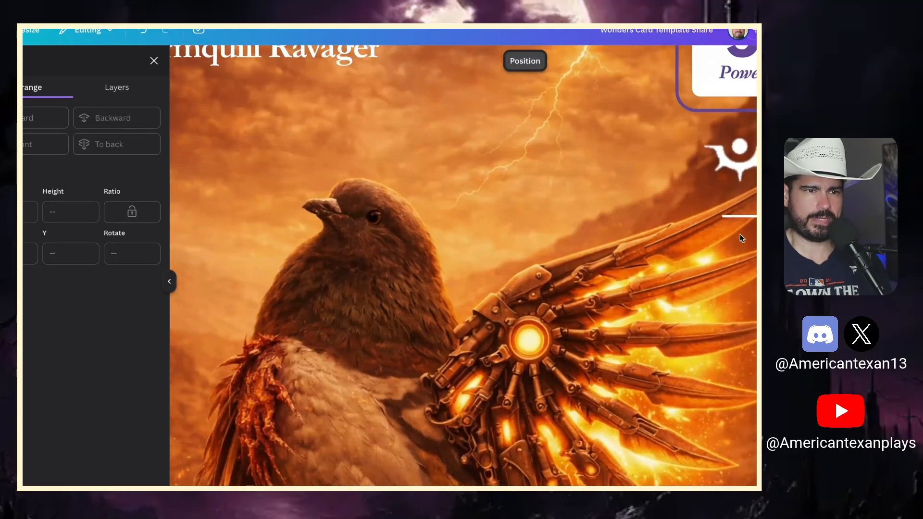
scroll(564, 215, "down", 5)
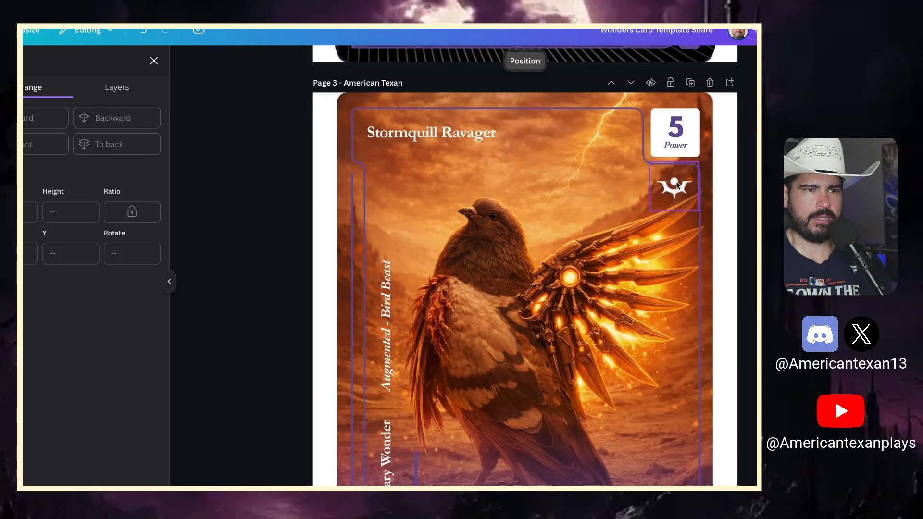
Step: Check the new symbol's placement and move the vertical "Augmented - Bird Beast" text down closer to "Primary Wonder"
left_click(672, 183)
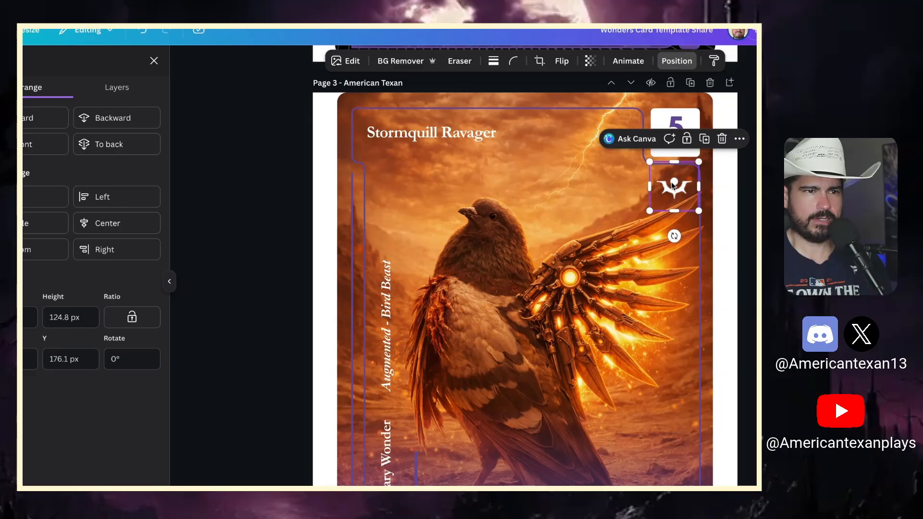
left_click_drag(672, 183, 671, 183)
left_click(535, 224)
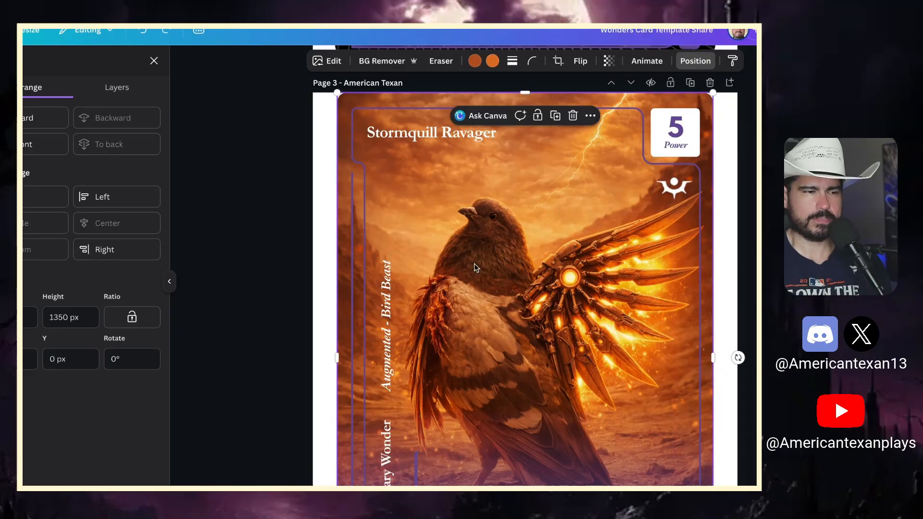
scroll(445, 286, "down", 3)
scroll(446, 287, "down", 2)
left_click_drag(389, 259, 389, 273)
left_click(454, 282)
scroll(489, 293, "up", 2)
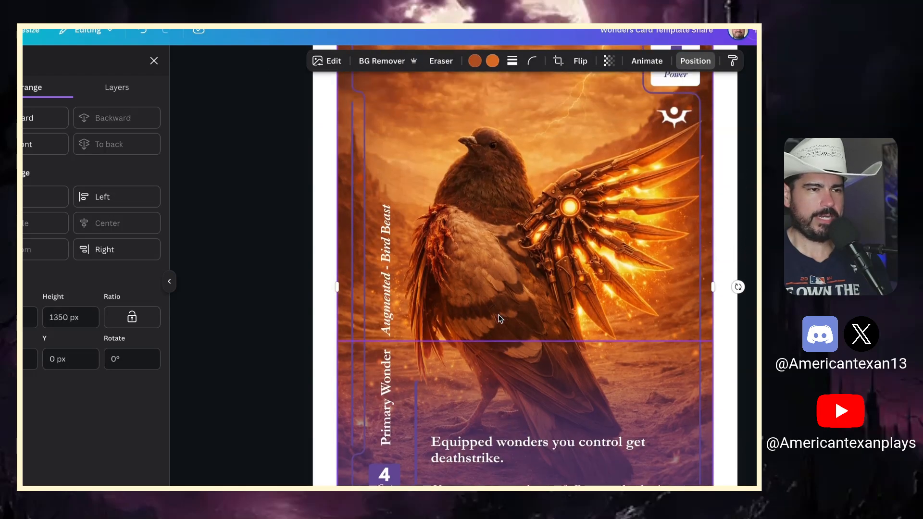
Step: Copy "Take these broken wings And learn to fly again" from the chorus on the Broken Wings lyrics page
scroll(515, 290, "down", 1, "ctrl")
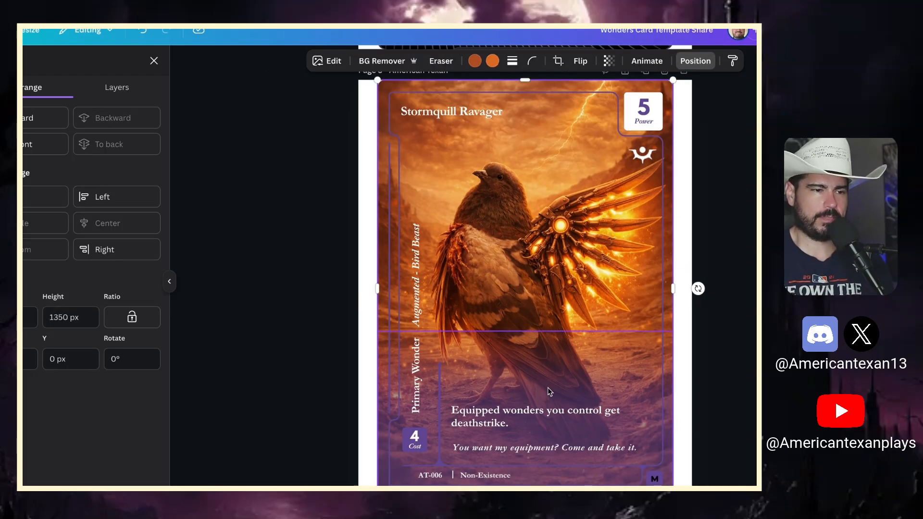
double_click(529, 448)
left_click(527, 355)
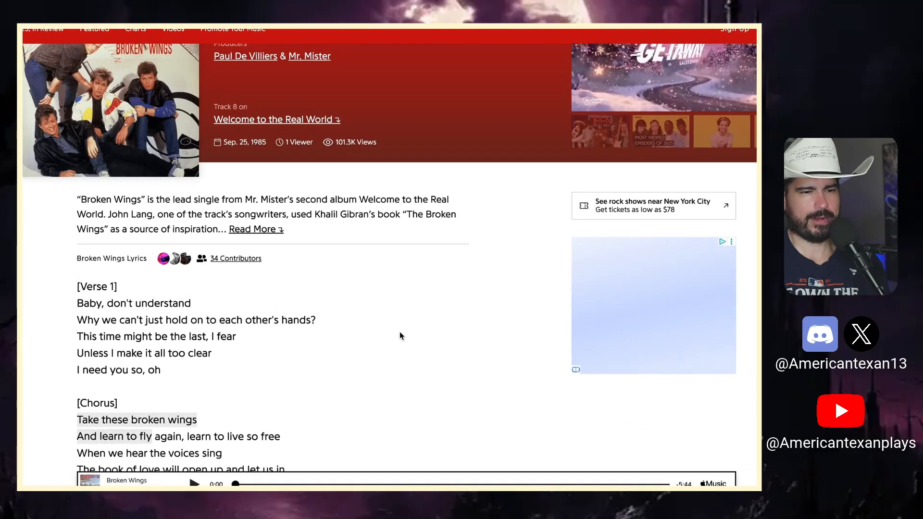
scroll(400, 332, "up", 3)
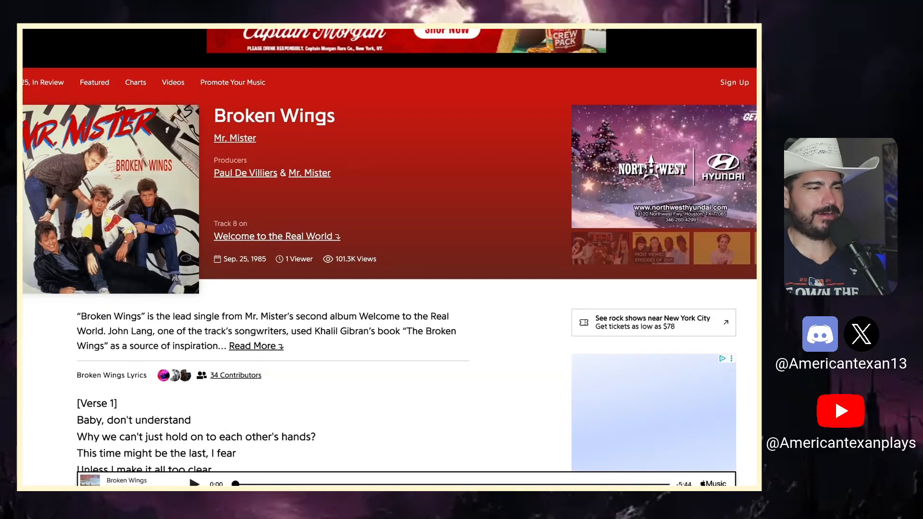
scroll(423, 224, "down", 2)
scroll(423, 224, "down", 4)
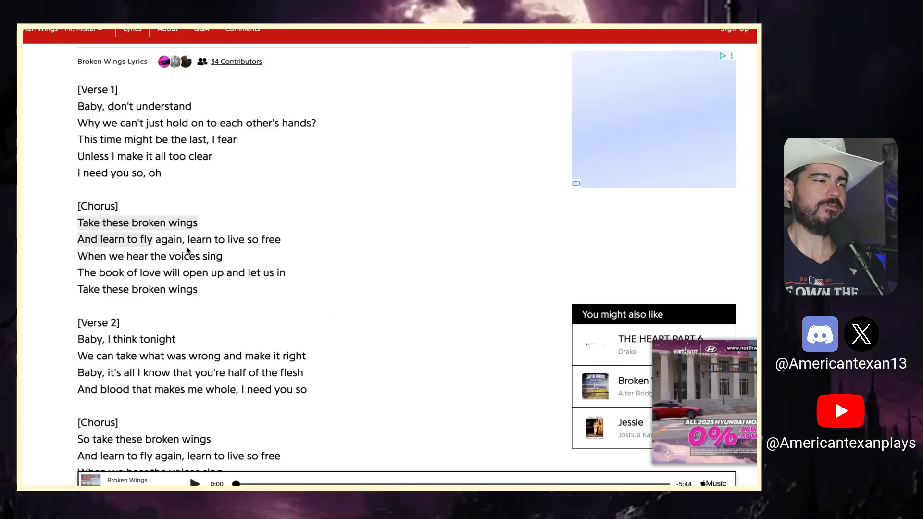
mouse_move(77, 222)
left_mouse_down()
mouse_move(185, 239)
mouse_move(77, 222)
left_mouse_up()
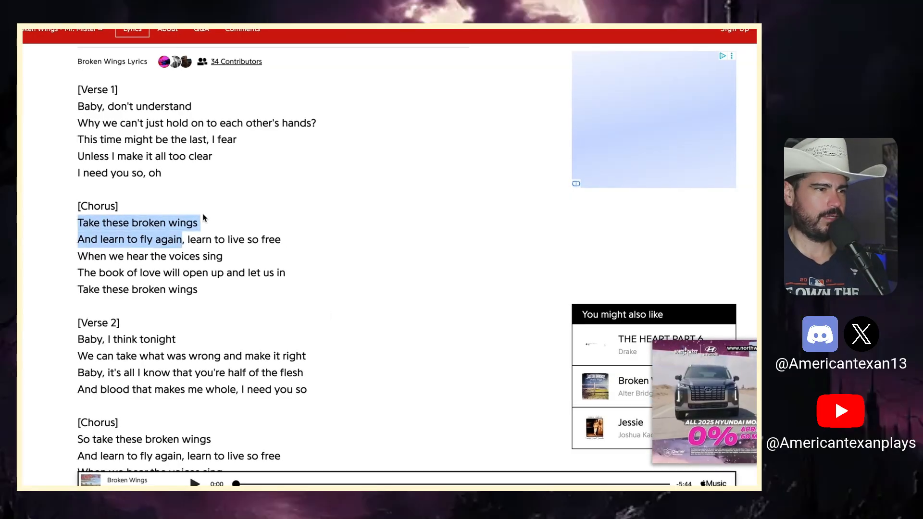
left_click_drag(285, 235, 78, 223)
left_click(185, 244)
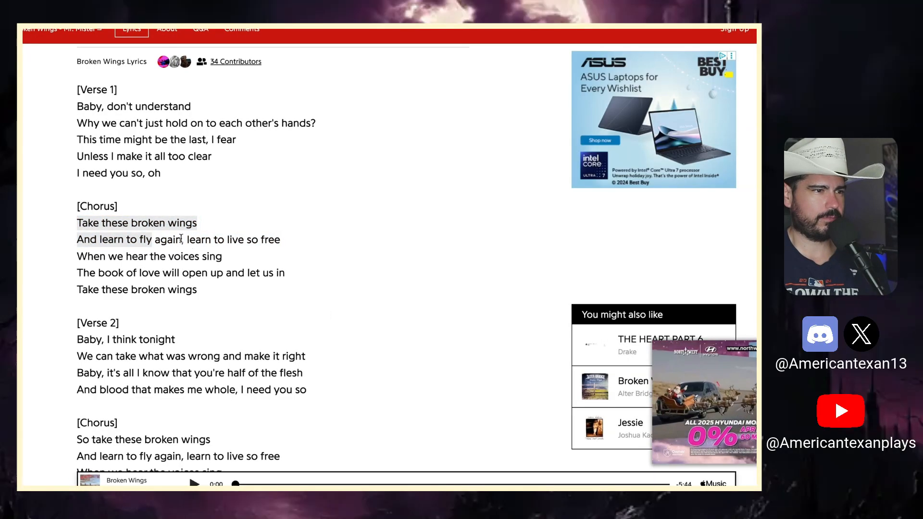
left_click_drag(184, 243, 80, 224)
key("ctrl+c")
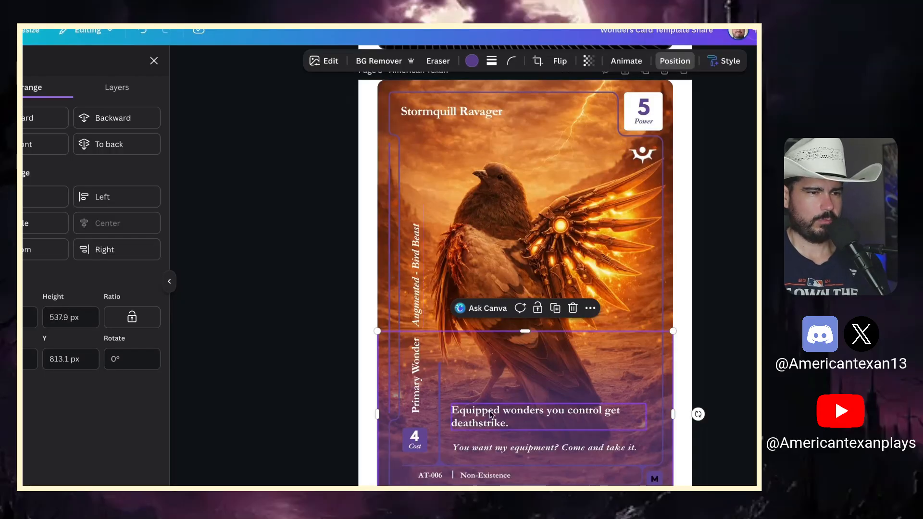
Step: Replace the italic flavor text with the copied lyrics and join them as "Take these broken wings And learn to fly again"
triple_click(487, 447)
key("ctrl+v")
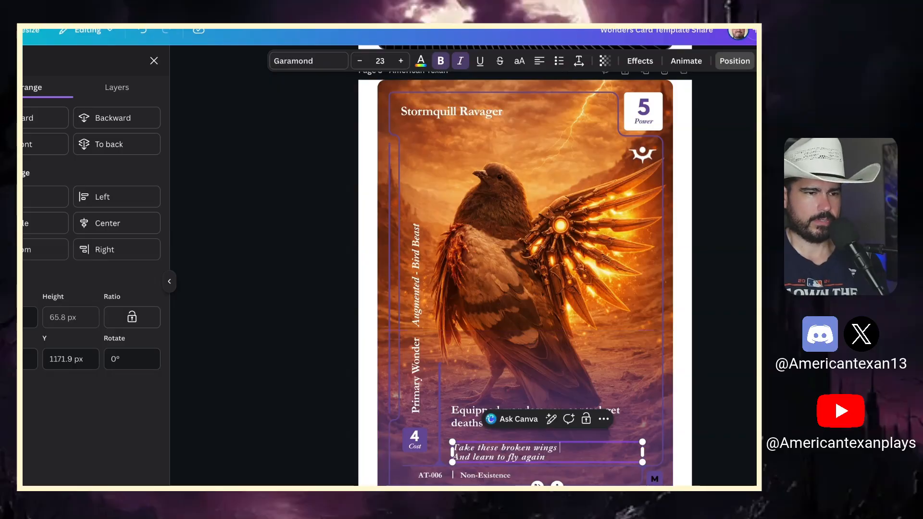
key("Delete")
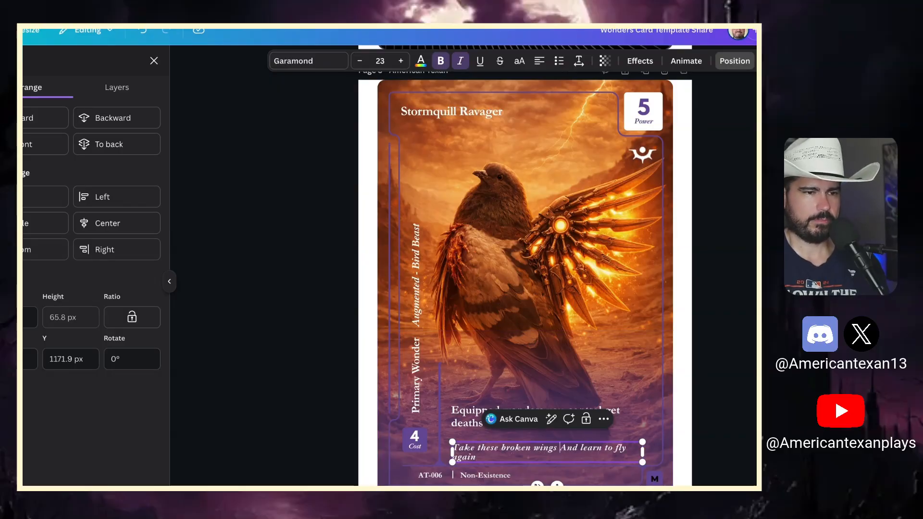
left_click(631, 376)
scroll(588, 422, "down", 1)
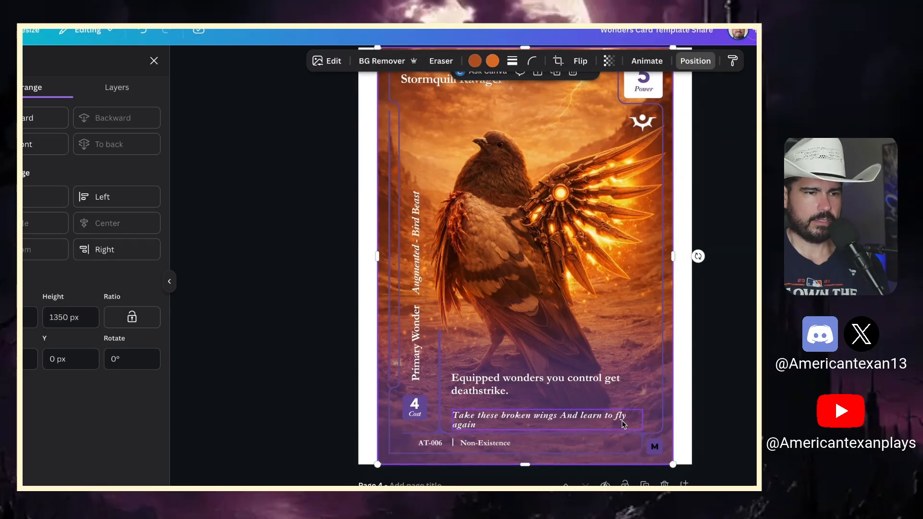
scroll(575, 417, "up", 2)
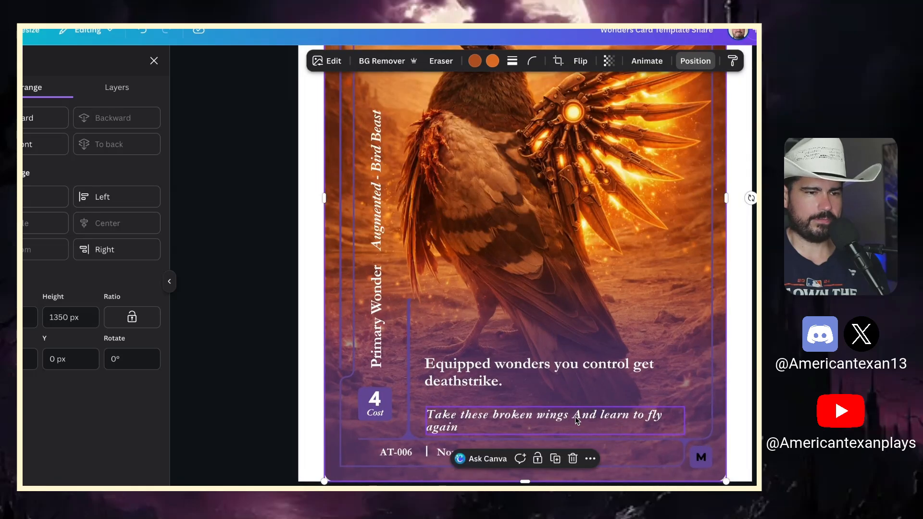
scroll(664, 335, "up", 3)
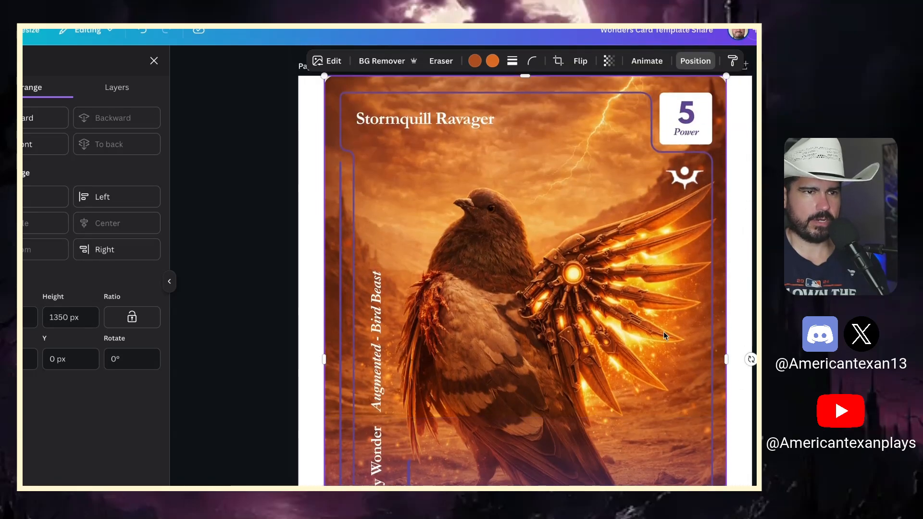
scroll(679, 286, "down", 4)
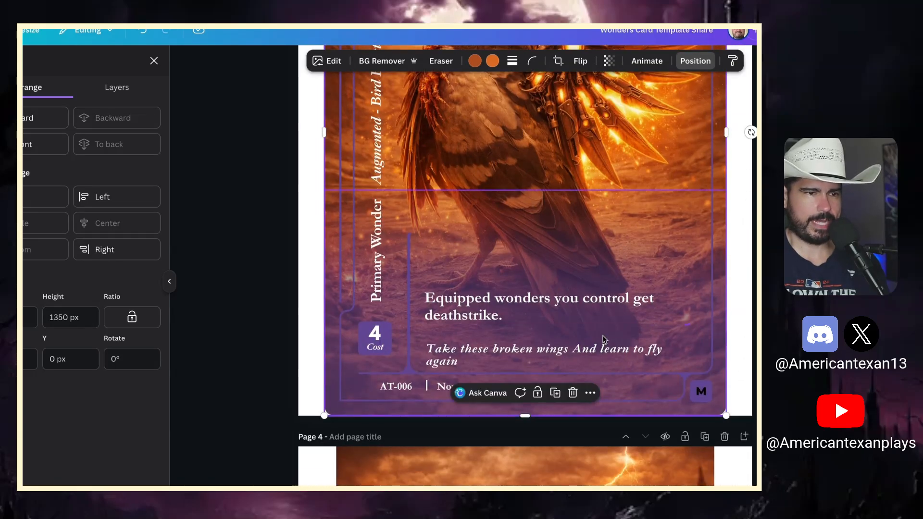
Step: Edit the end of the italic flavor text so it reads "And learn to fly again." with a closing period
left_click(552, 355)
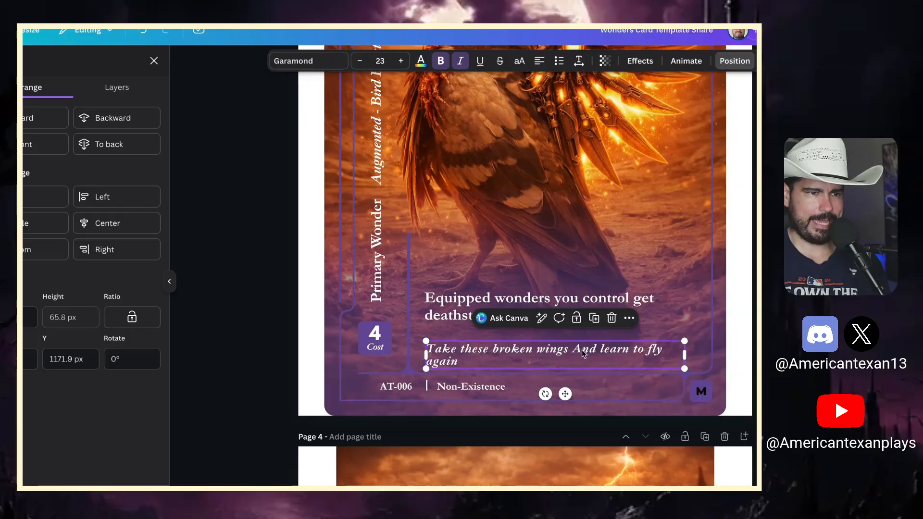
double_click(647, 349)
left_click(460, 361)
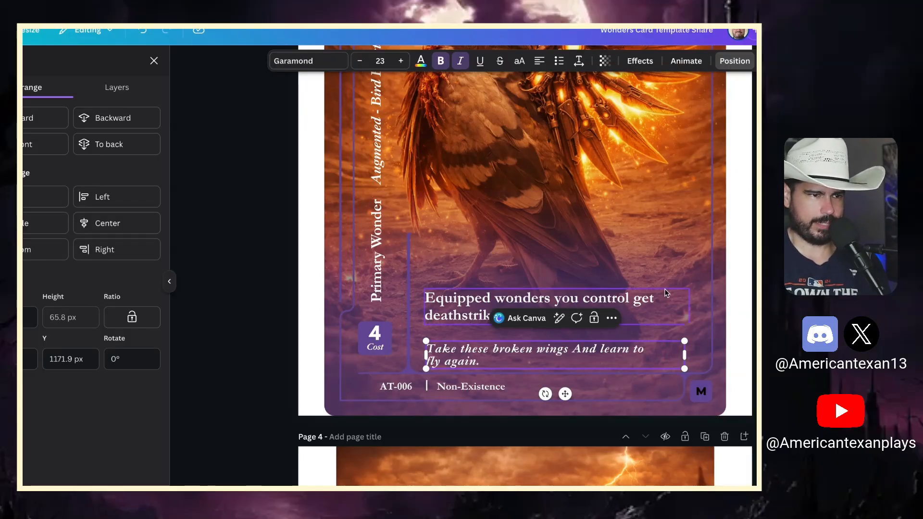
Step: Increase the line spacing of the italic flavor text slightly
left_click(545, 394)
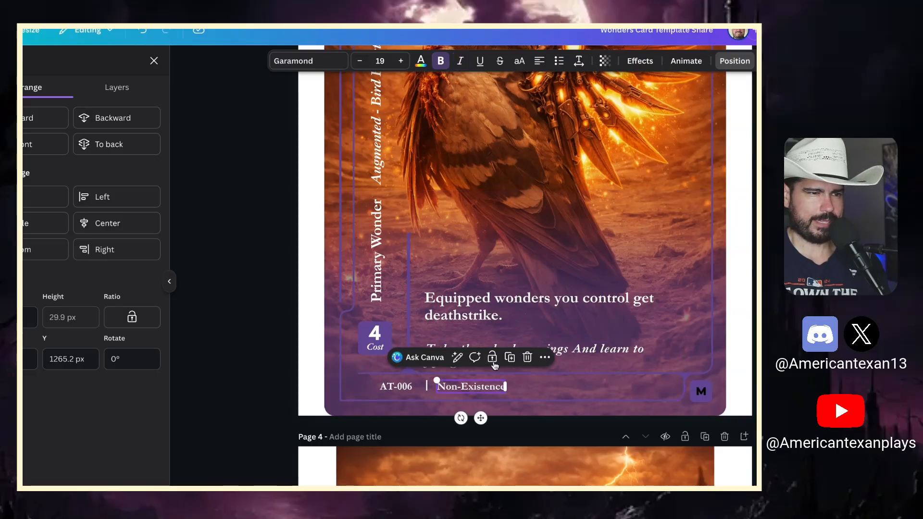
left_click(580, 61)
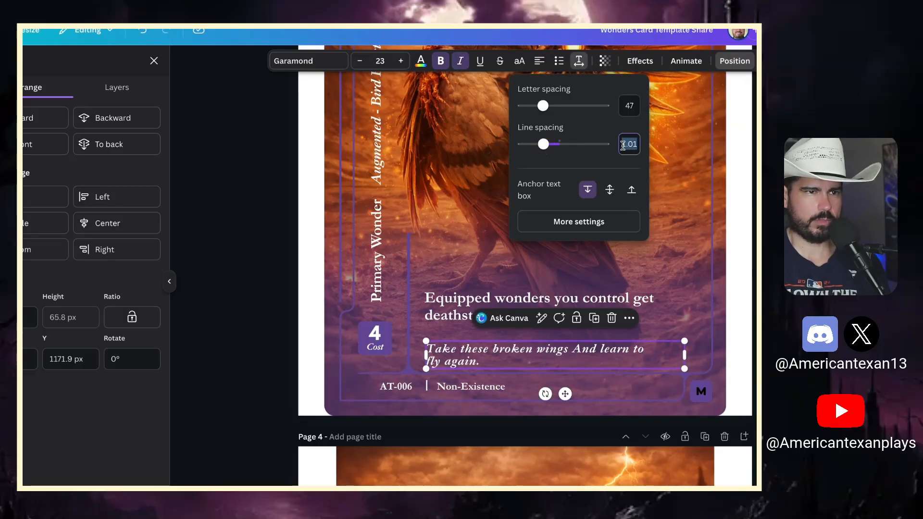
type("1")
key("Return")
left_click(519, 327)
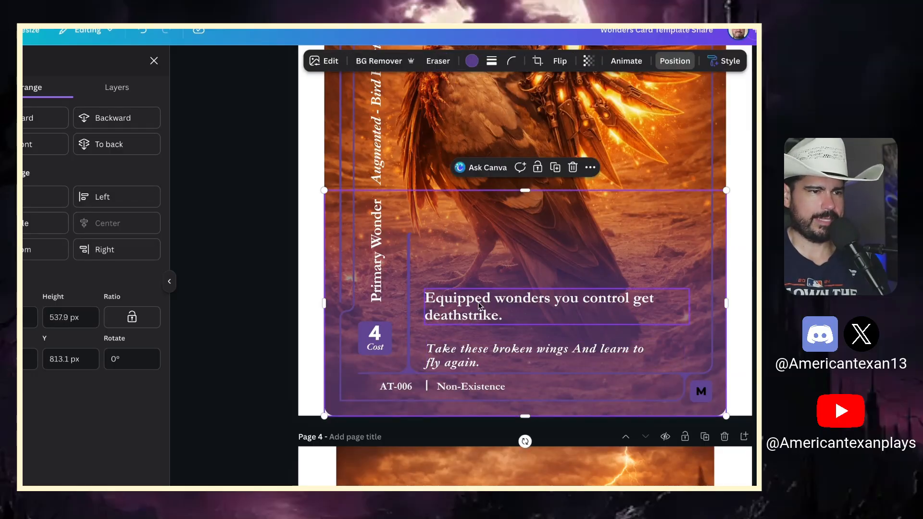
Step: Switch to the Wonders of the First card database, clear the card filters and examine how Iron Citadel's flying ability is worded
left_click(483, 318)
scroll(512, 311, "up", 4)
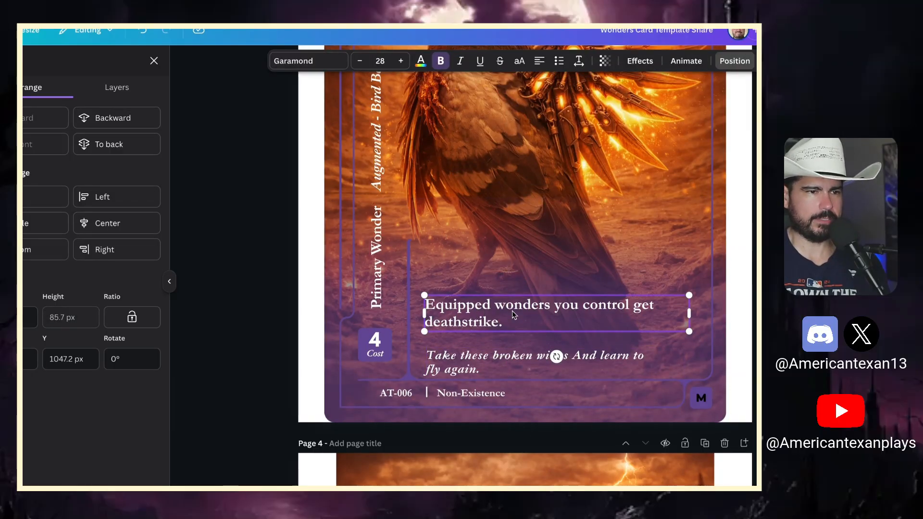
scroll(512, 310, "down", 2)
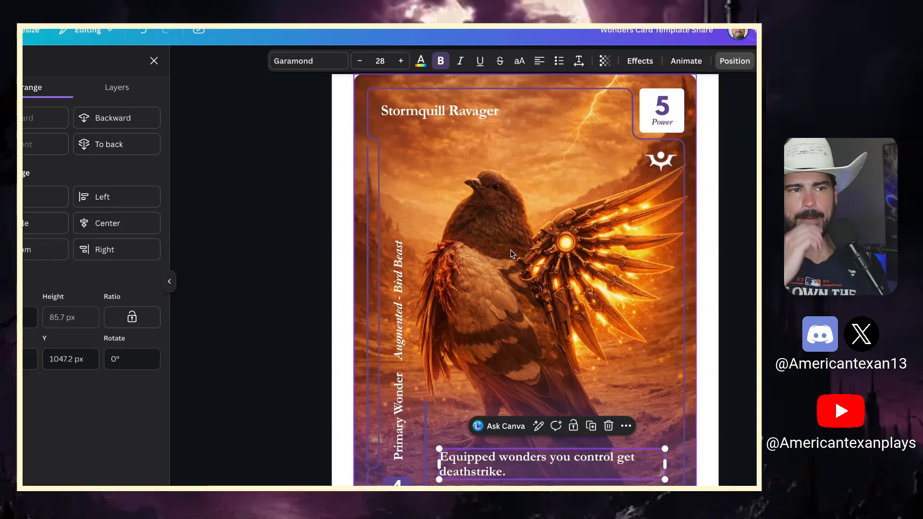
scroll(510, 251, "down", 3)
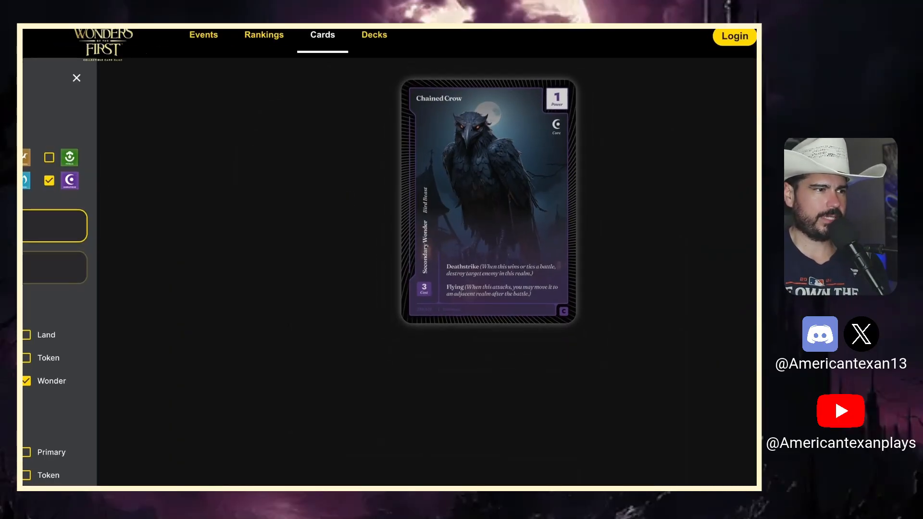
left_click(23, 176)
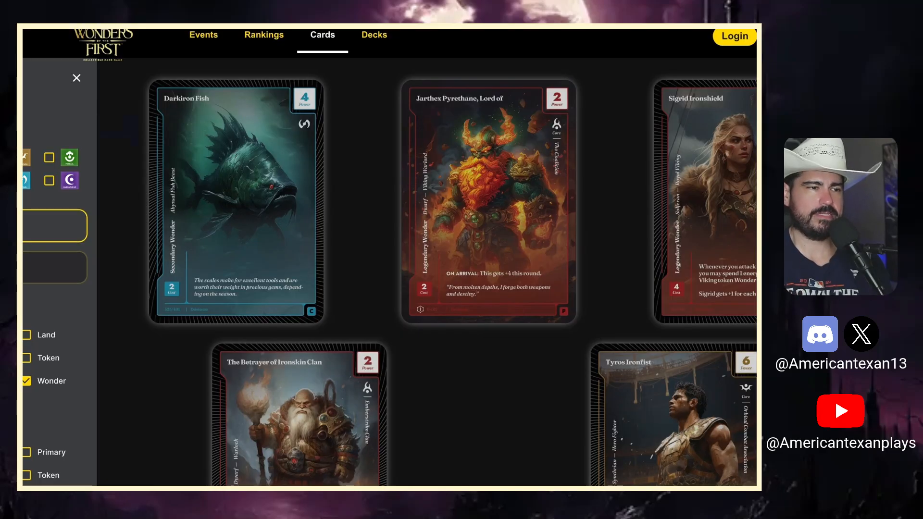
scroll(251, 331, "down", 4)
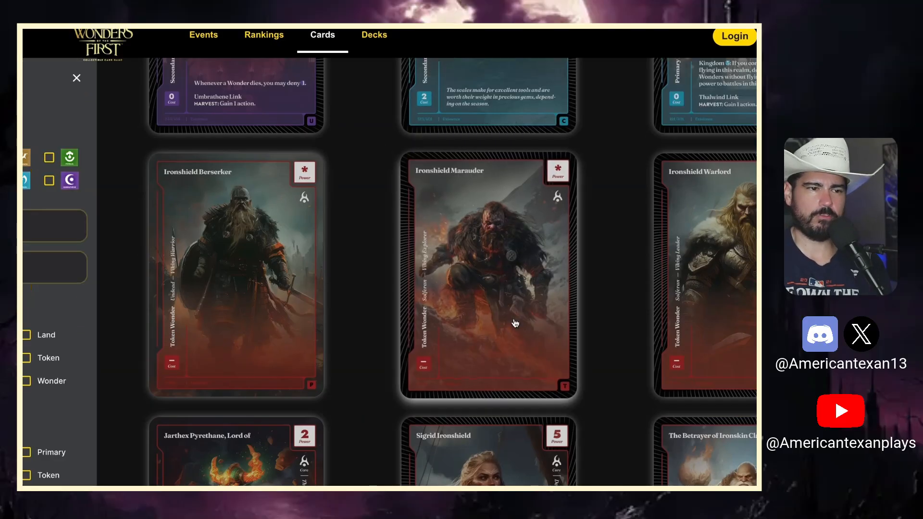
scroll(515, 323, "up", 2)
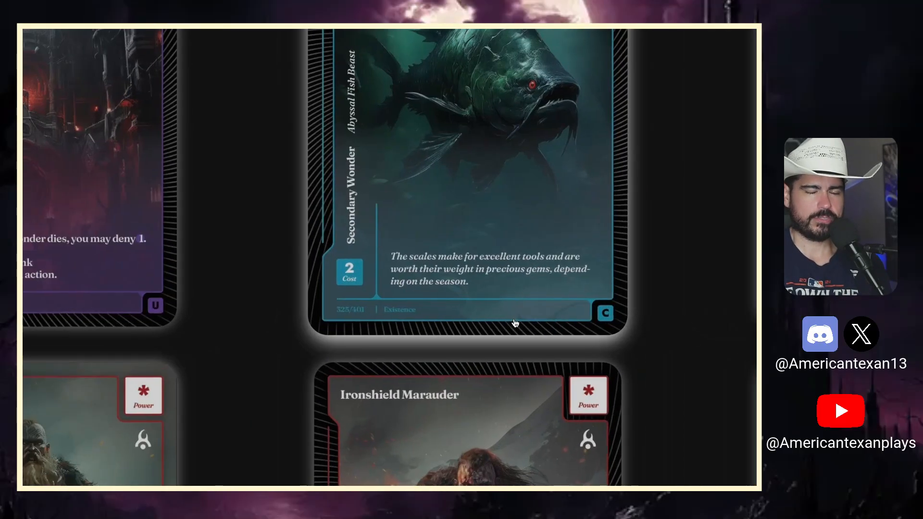
scroll(646, 323, "down", 1)
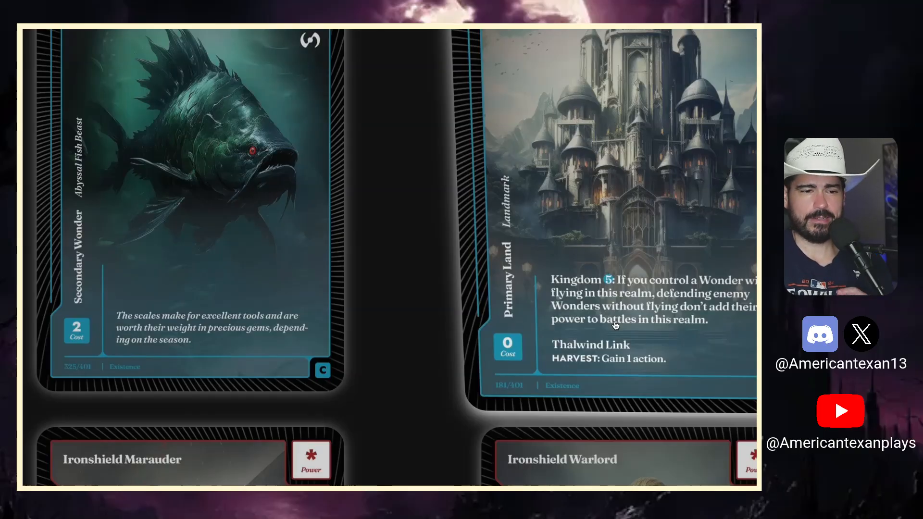
scroll(616, 326, "down", 2)
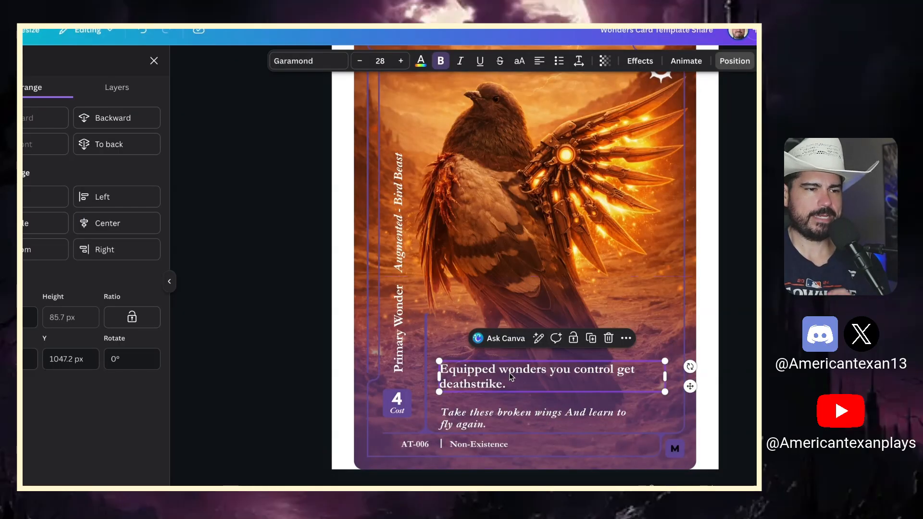
Step: Replace the ability text with "Whenever Stormquill Ravager attacks, enemies with flying don’t add their power to battles in this realm."
double_click(510, 375)
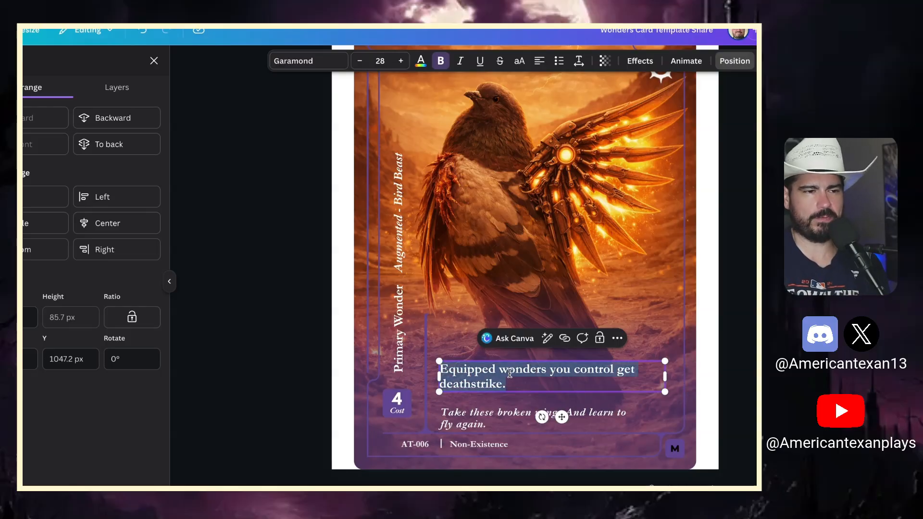
type("Whenve")
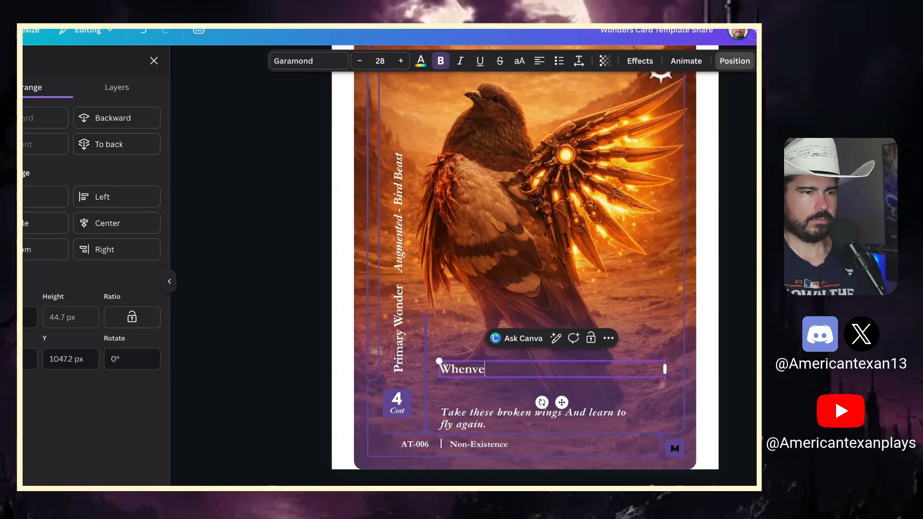
key("BackSpace")
key("BackSpace")
type("ever Stormqui")
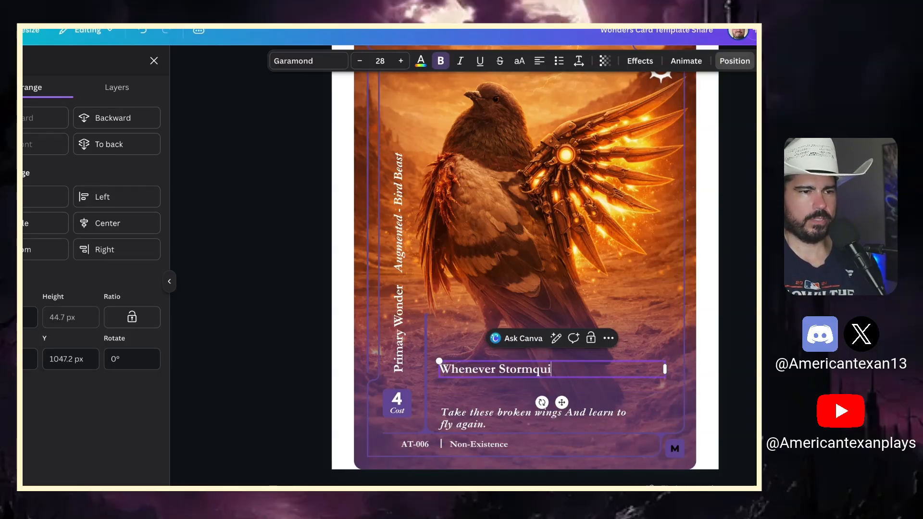
type("ll Ravager atta")
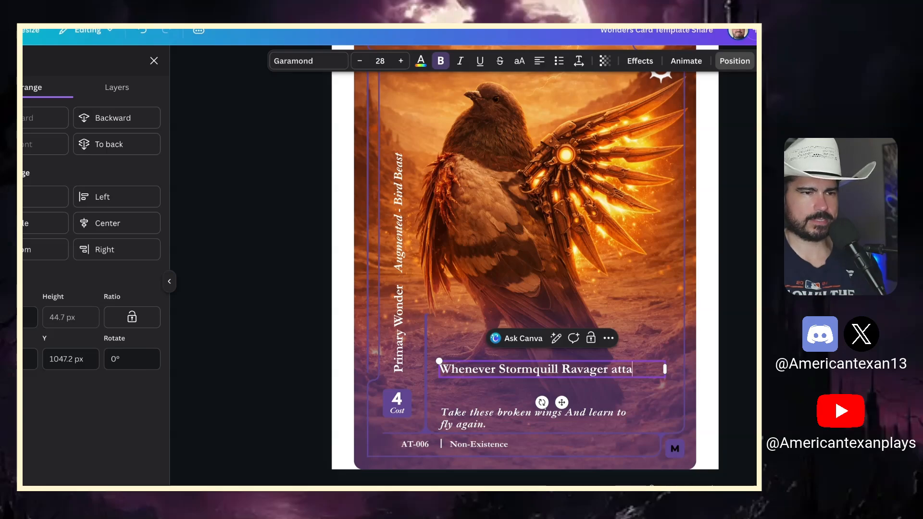
type("cks, enemies with flying don’t")
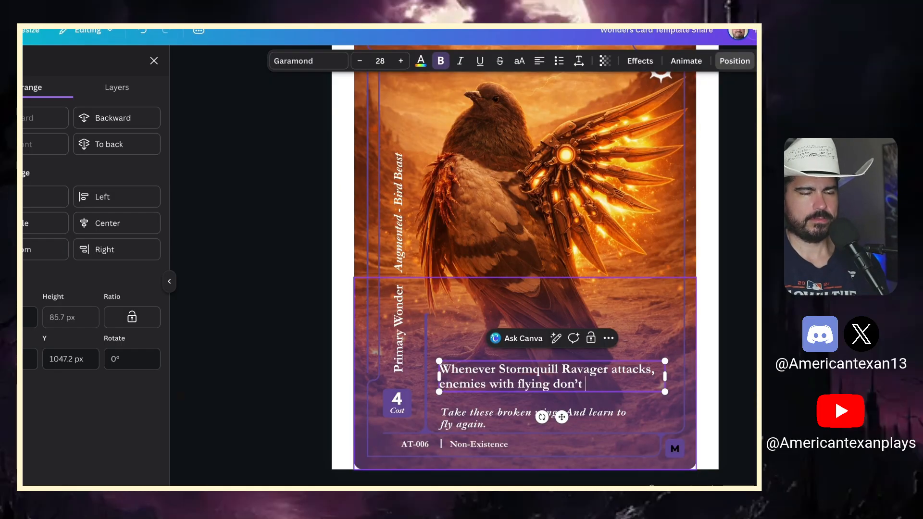
type("add their power to")
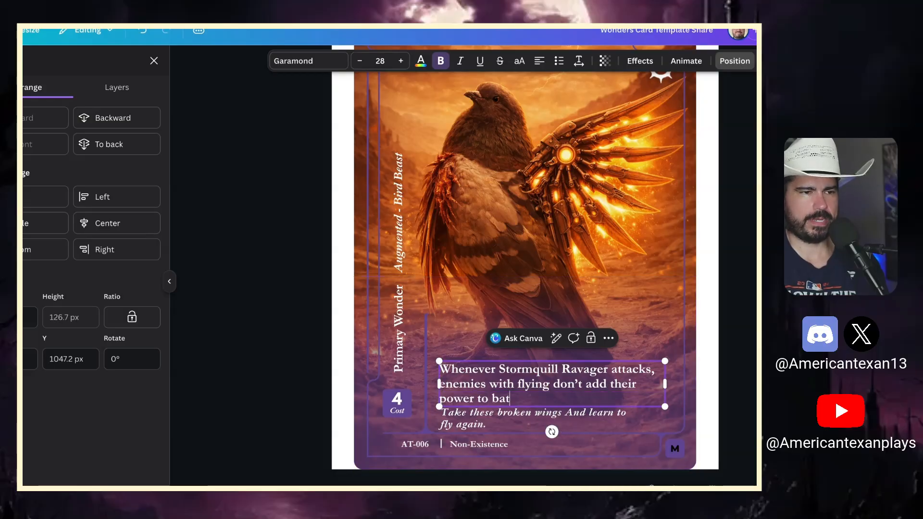
type(" battles in this r")
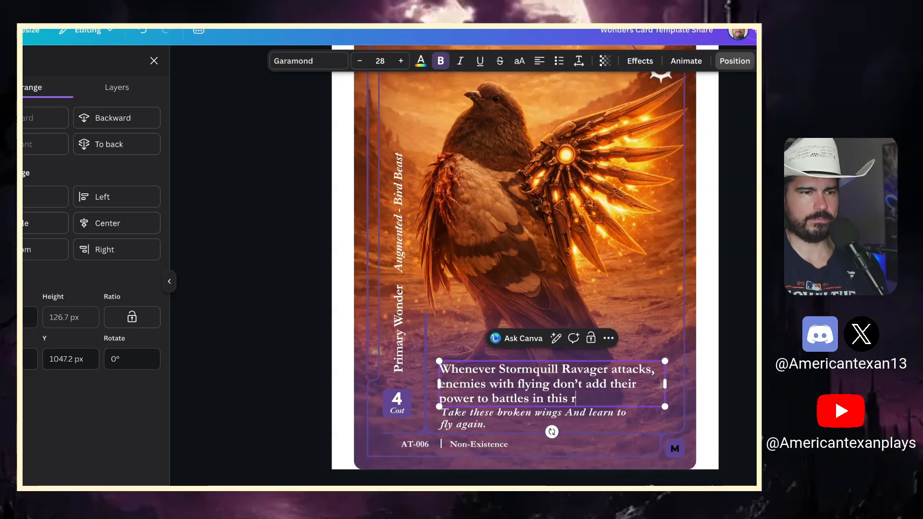
type("ealm.")
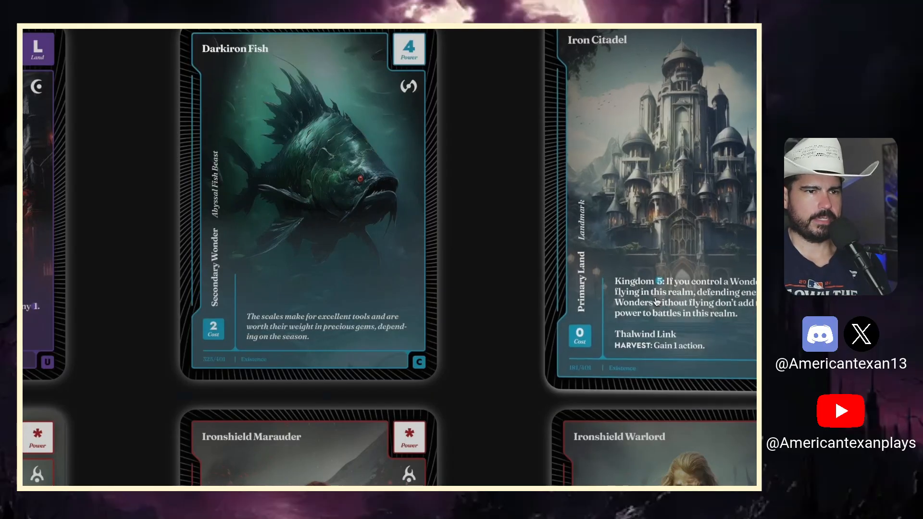
Step: Reword the ability's target as "defending enemy Wonders without flying" and move the ability text up so it clears the flavor text
left_click(439, 384)
type("defending enemies with flying don’t")
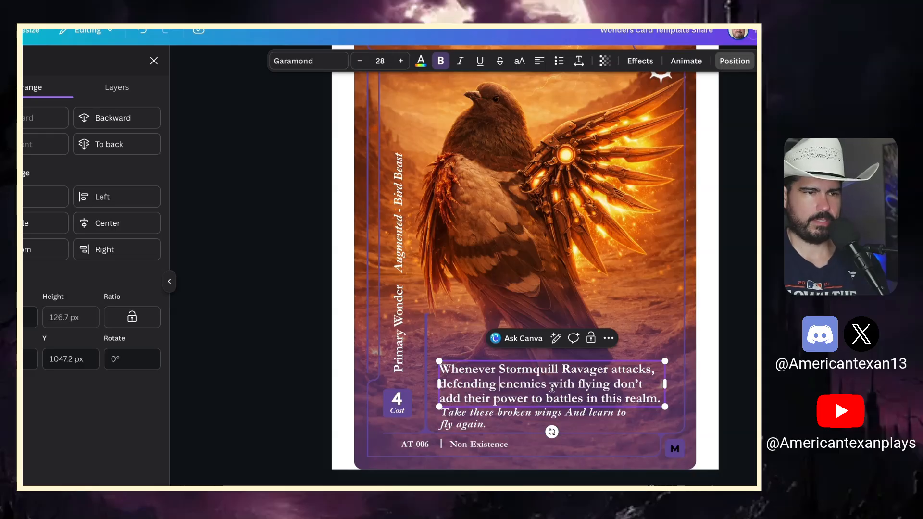
left_click(549, 387)
key("BackSpace")
key("BackSpace")
key("BackSpace")
type("y Wonders with")
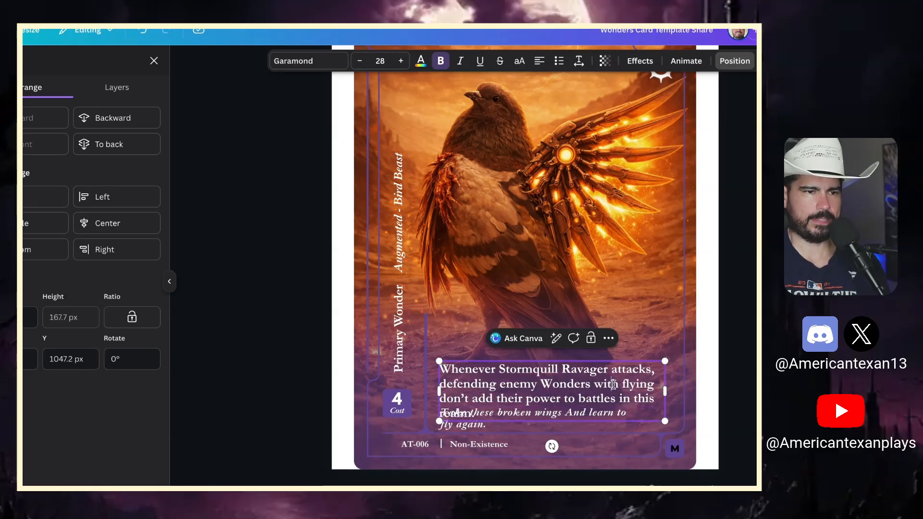
type("out")
key("Escape")
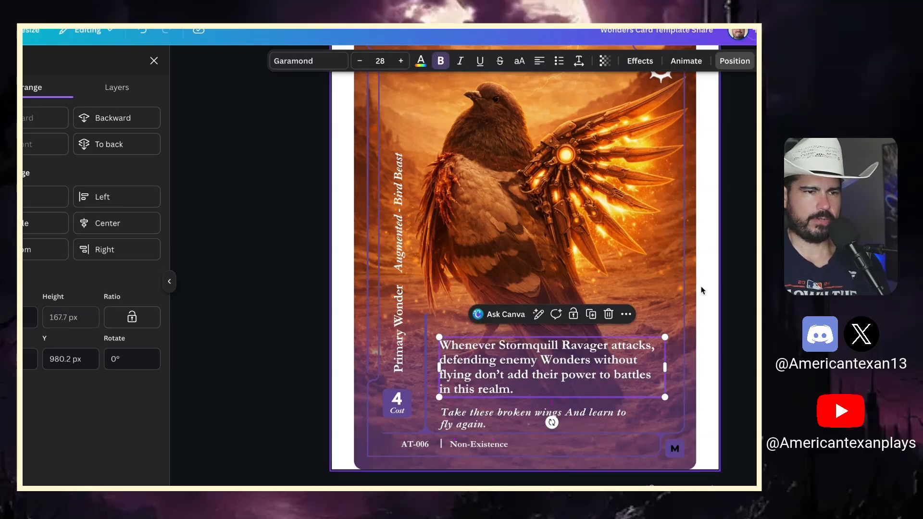
left_click(734, 61)
key("Escape")
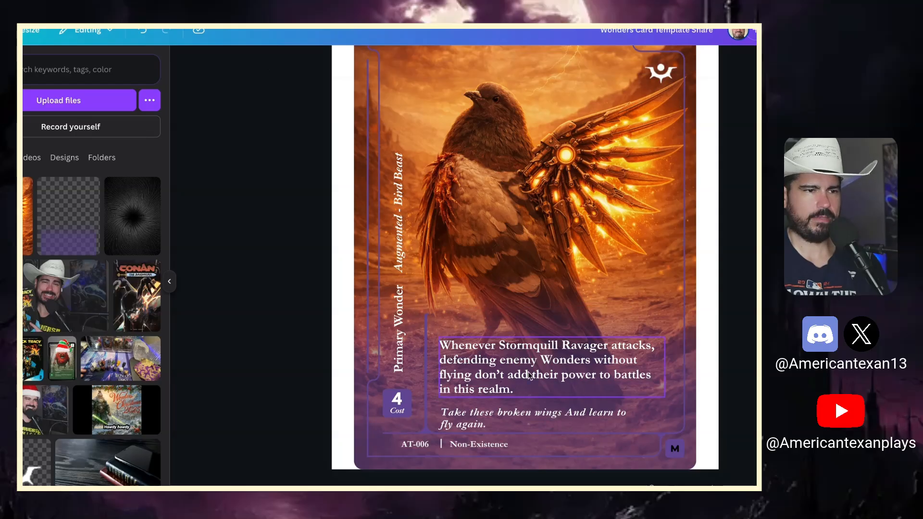
Step: Try adding blank lines after the ability text "in this realm."
left_click(490, 390)
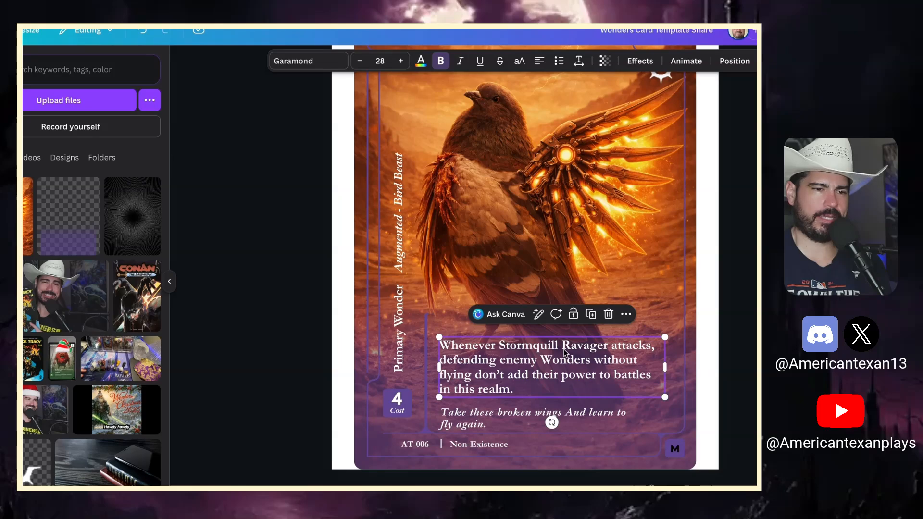
left_click(530, 381)
key("Return")
key("Return")
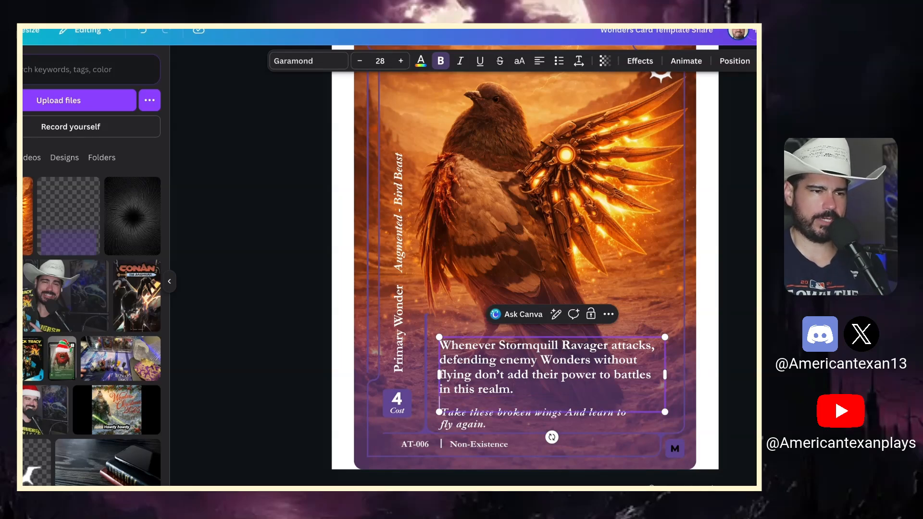
key("Escape")
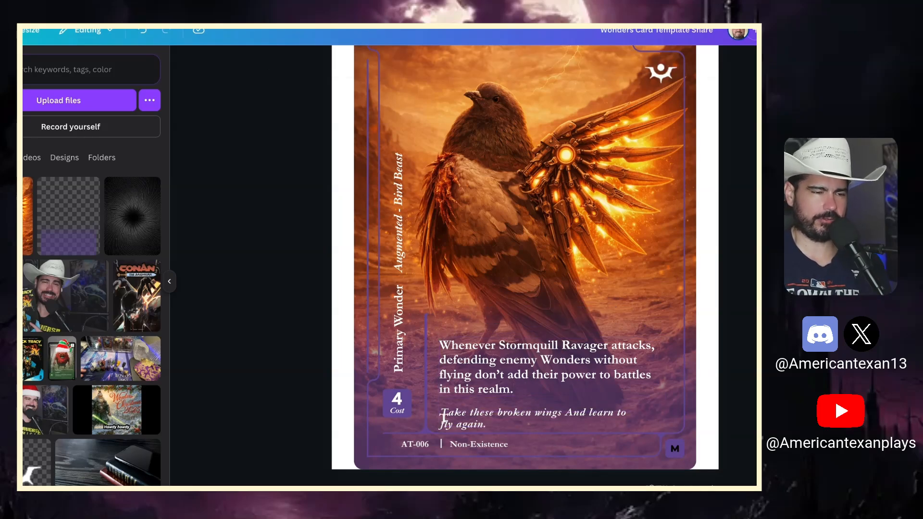
Step: Nudge the ability text up slightly to leave a wider gap above the italic flavor text
left_click(542, 346)
key("Up")
key("Up")
key("Up")
key("Up")
key("Up")
key("Up")
key("Up")
key("Up")
key("Up")
key("Up")
key("Up")
key("Up")
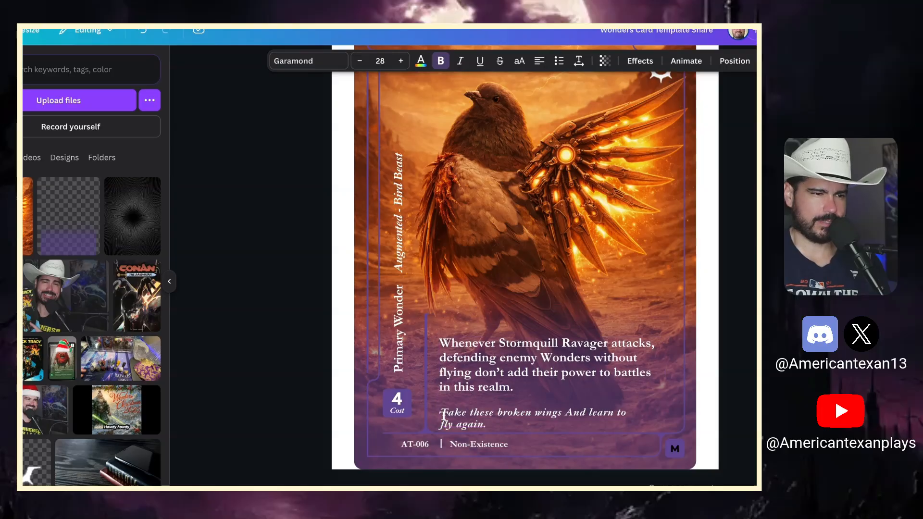
key("Up")
Step: Remove the blank lines after "in this realm." in the ability text
double_click(483, 370)
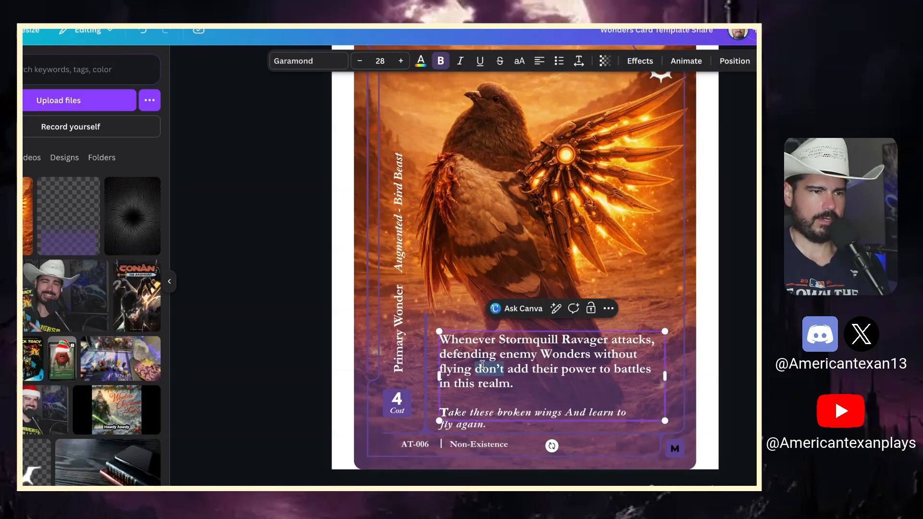
left_click(528, 385)
key("Delete")
key("Delete")
key("Delete")
left_click(712, 315)
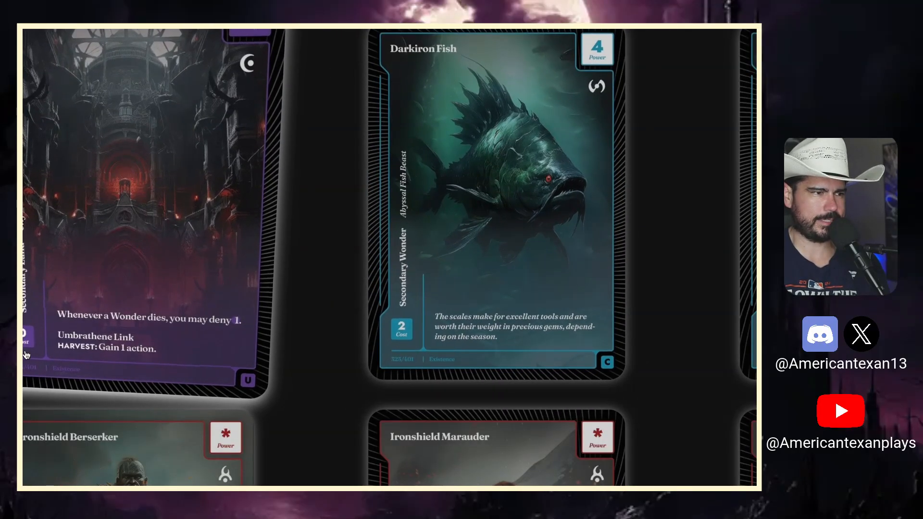
Step: Move the ability text and the italic flavor text up together, slightly farther from the "AT-006 | Non-Existence" line
scroll(105, 356, "down", 5)
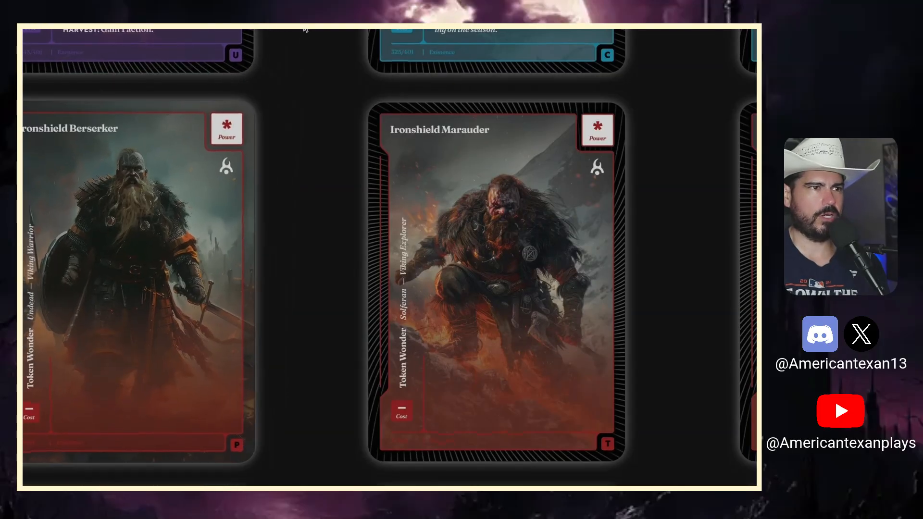
left_click(305, 28)
left_click(468, 375)
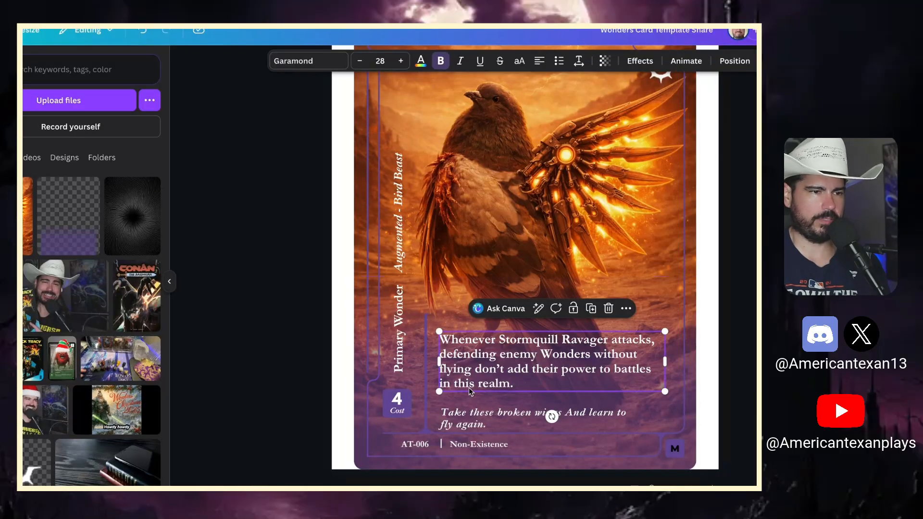
left_click(465, 419, "shift")
left_click_drag(469, 418, 469, 407)
key("Escape")
scroll(578, 260, "down", 5)
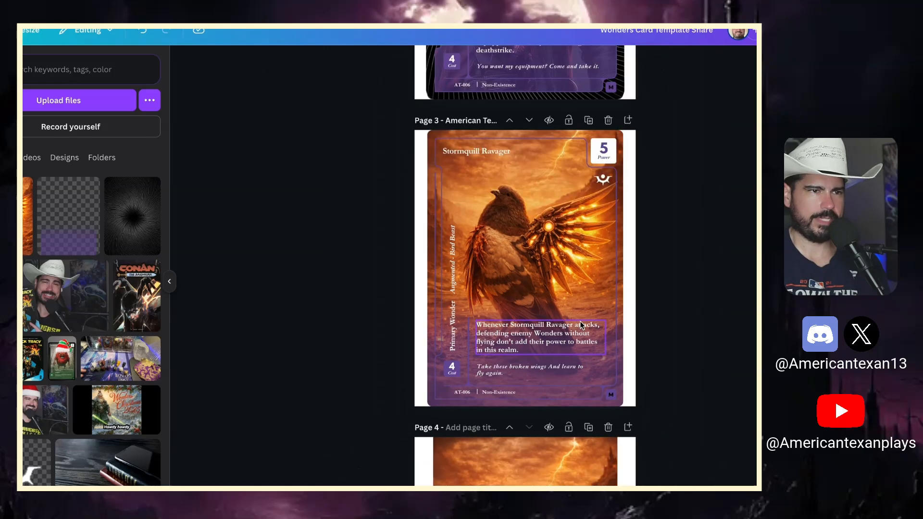
scroll(578, 259, "up", 3)
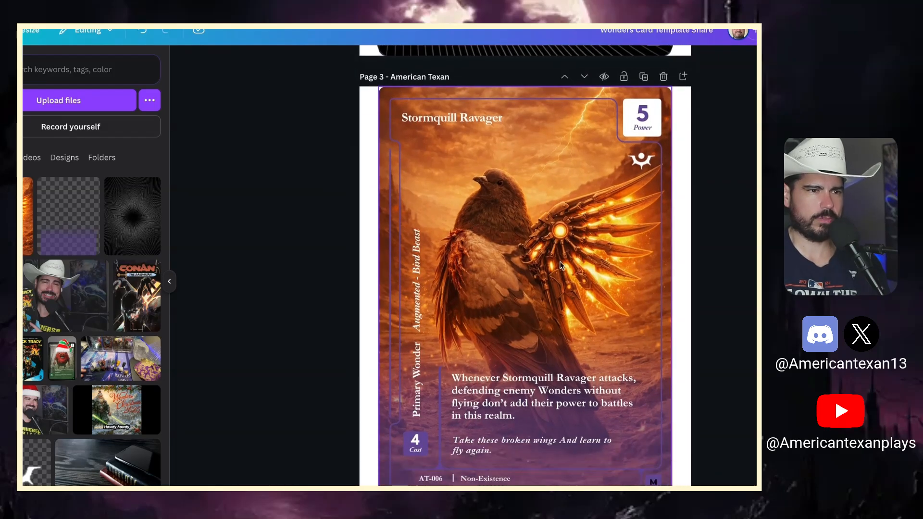
Step: In the Custom Wonders Cards design, find the Gemma Shockbite card and look up the fill color code of its rarity badge
scroll(561, 263, "down", 2)
scroll(559, 262, "up", 1)
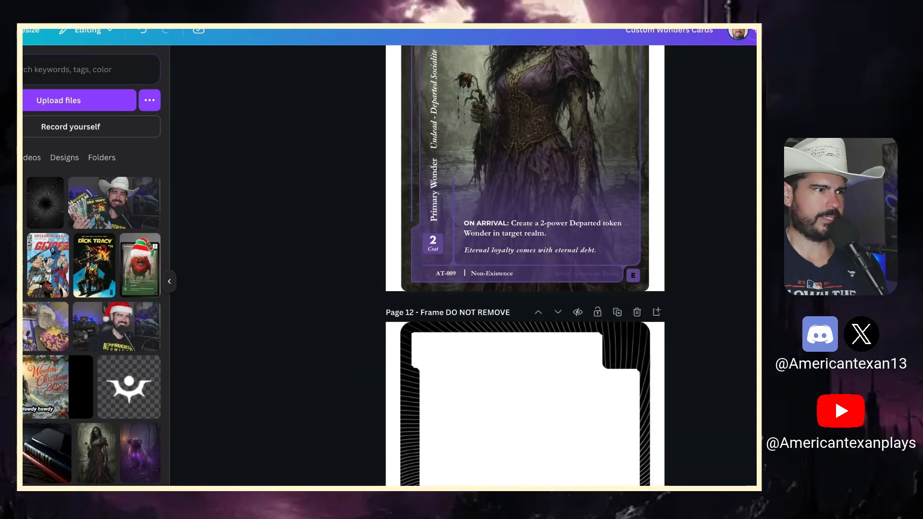
scroll(418, 299, "up", 20)
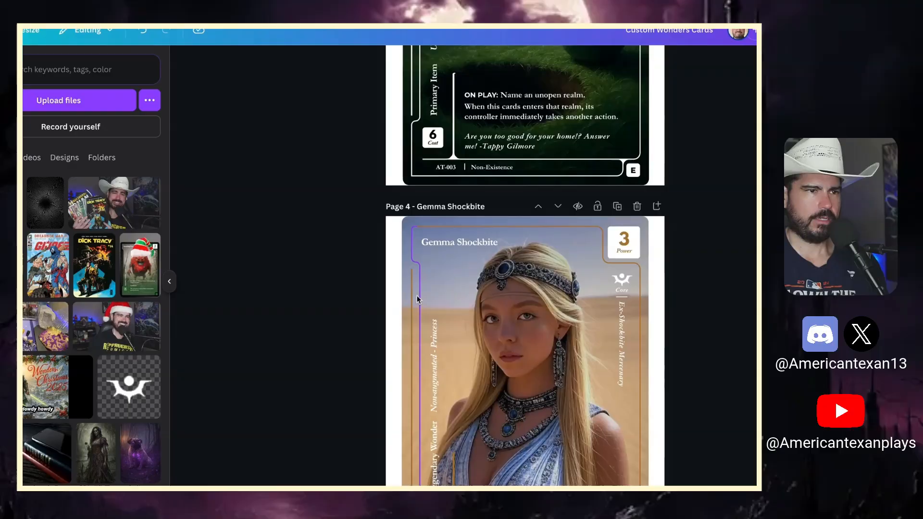
scroll(417, 299, "down", 1)
scroll(419, 299, "up", 5)
scroll(418, 299, "down", 5)
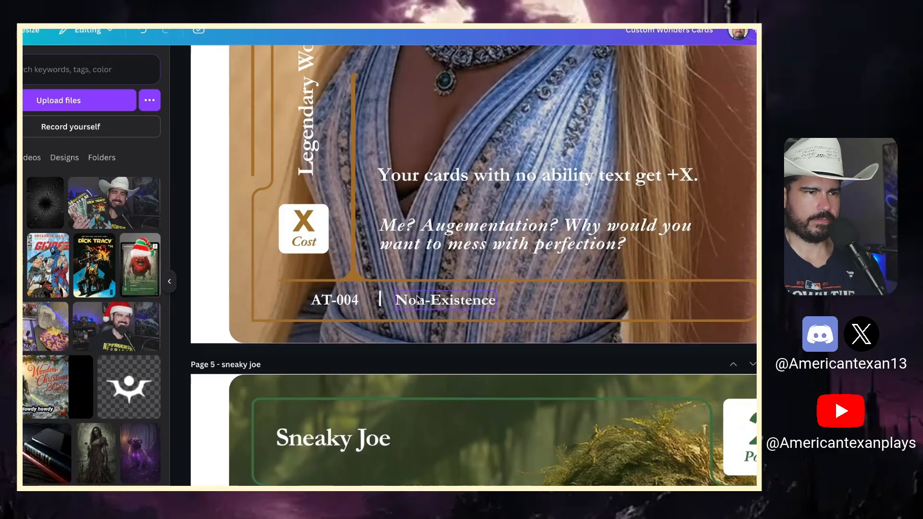
left_click(786, 302)
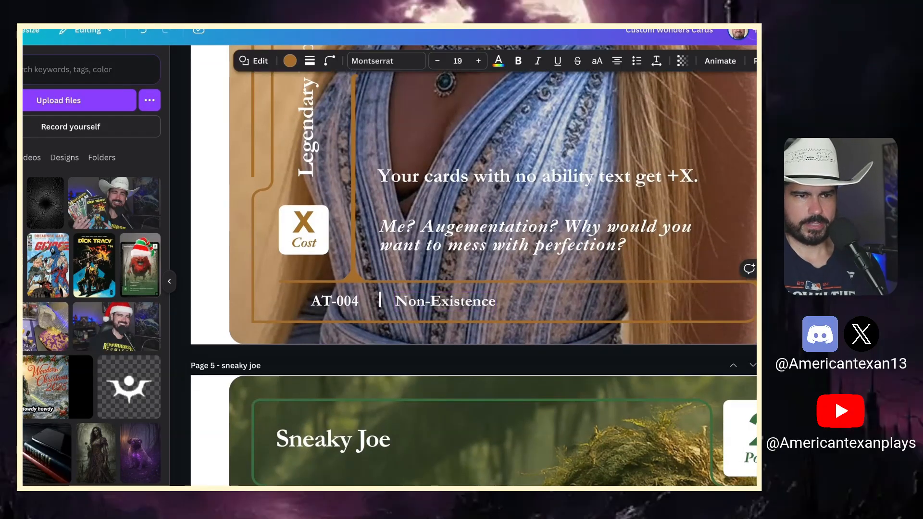
left_click(290, 60)
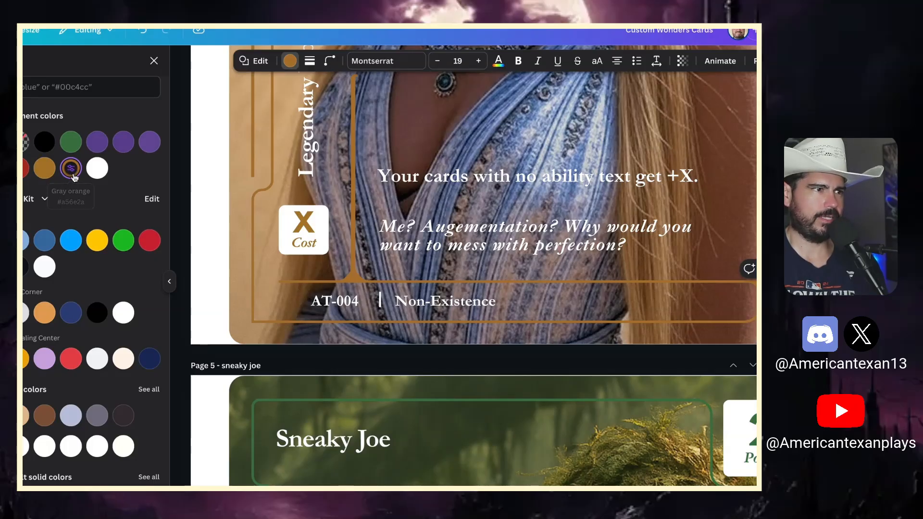
left_click(74, 176)
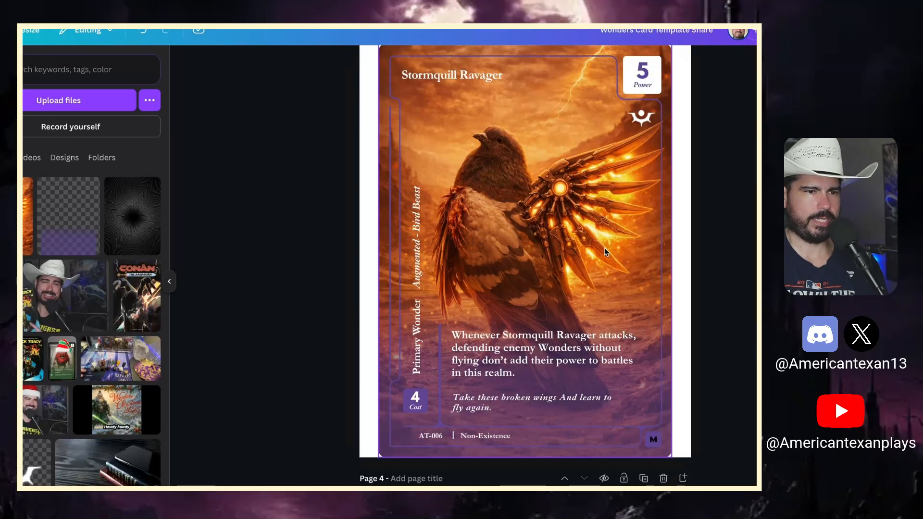
Step: Back in Wonders Card Template Share, fill the Stormquill Ravager card's "M" rarity badge and its cost box with #a56e2a
scroll(495, 265, "down", 3)
scroll(495, 265, "up", 3)
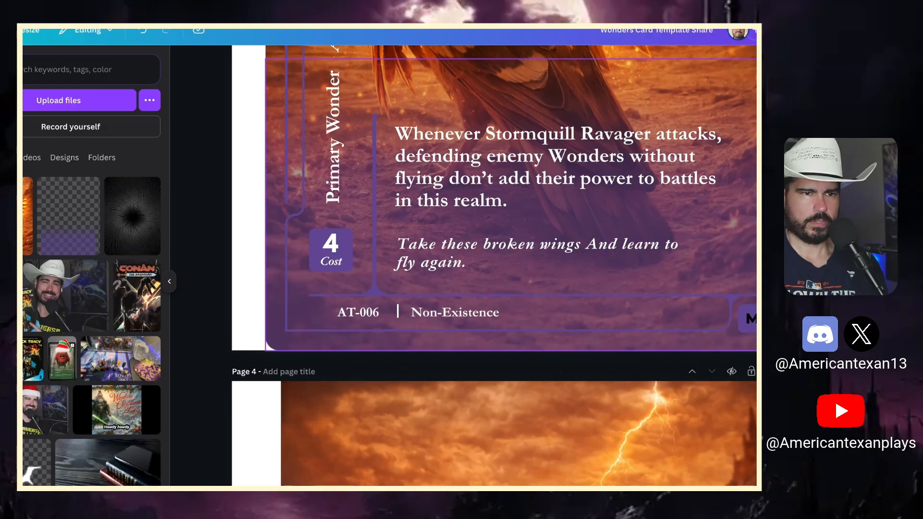
left_click(290, 60)
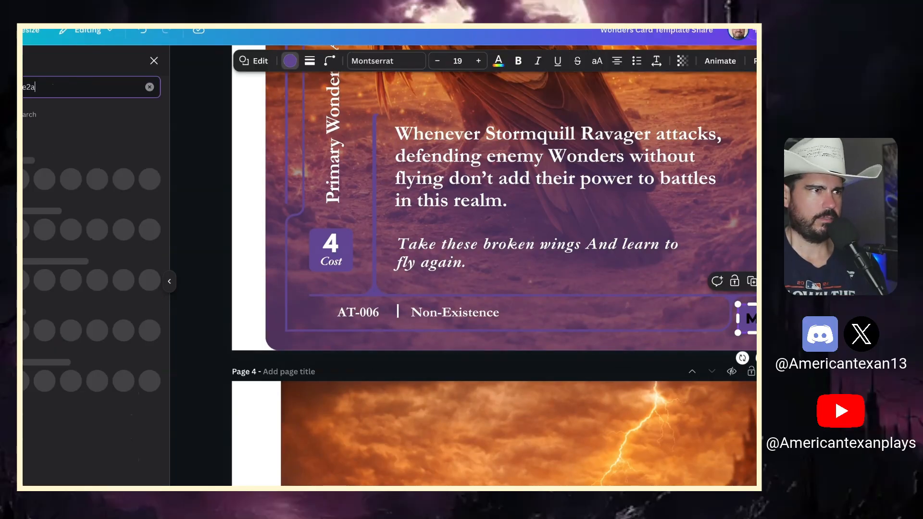
left_click(344, 243)
scroll(441, 262, "up", 10)
Step: On the Wonders of the First card site, filter the cards to the Heliosynth faction and examine how their power boxes are colored
scroll(439, 259, "down", 3)
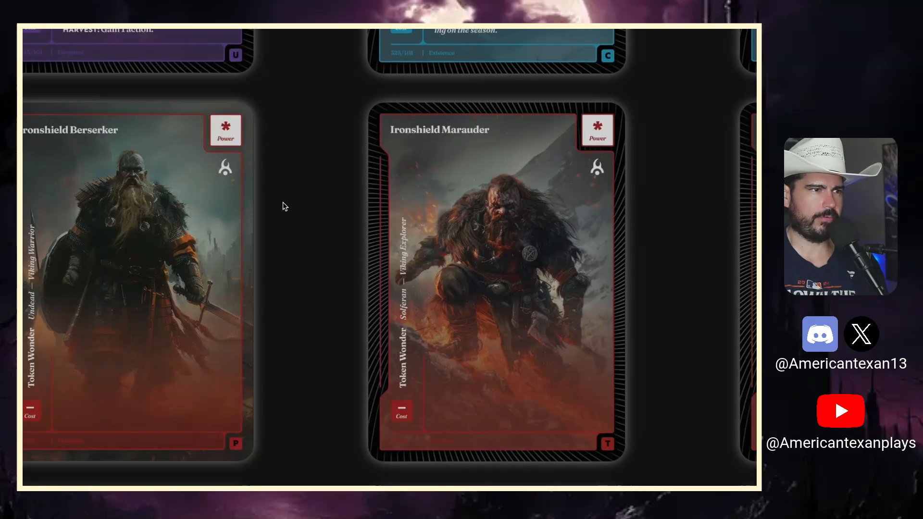
scroll(283, 206, "up", 8)
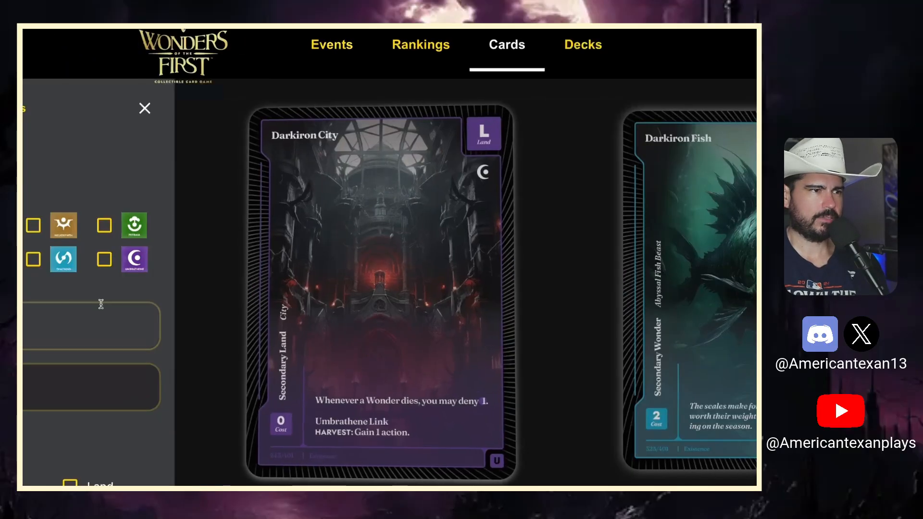
left_click(33, 225)
scroll(303, 307, "right", 8)
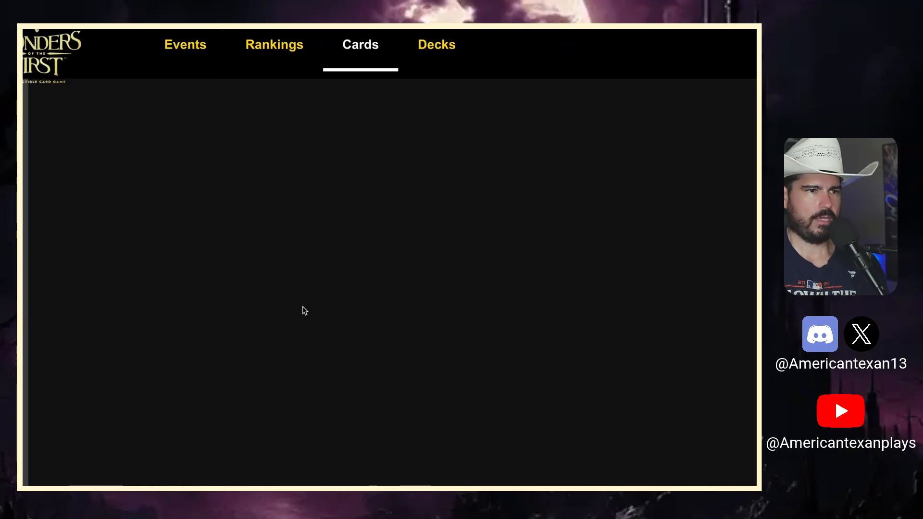
scroll(332, 307, "left", 3)
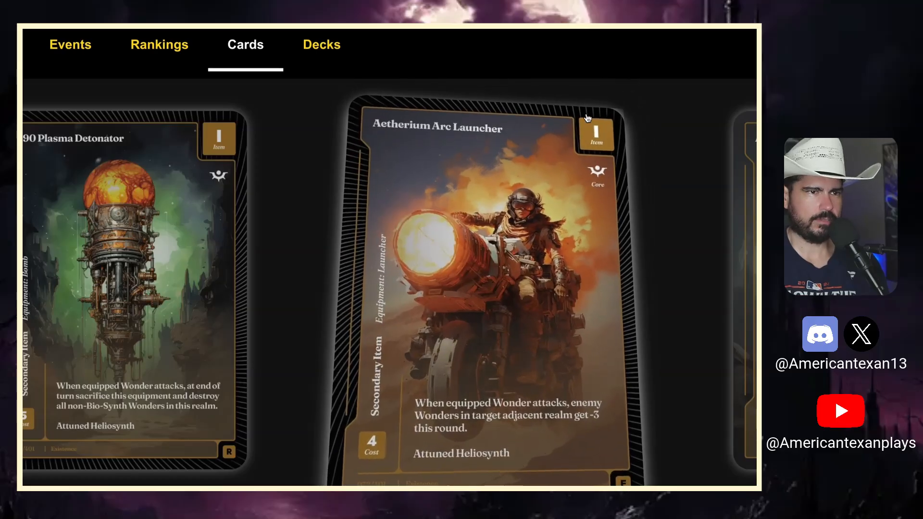
scroll(247, 248, "down", 5)
scroll(247, 247, "down", 1)
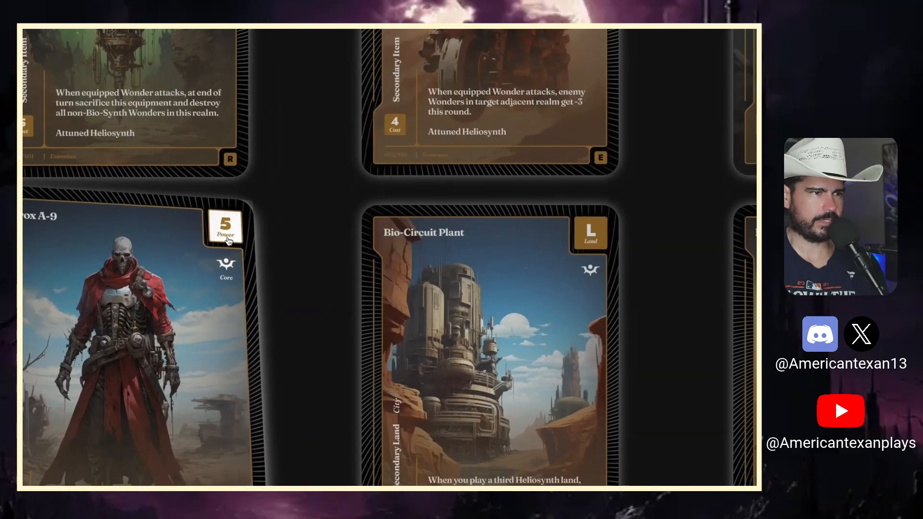
scroll(228, 241, "left", 1)
scroll(229, 241, "down", 1)
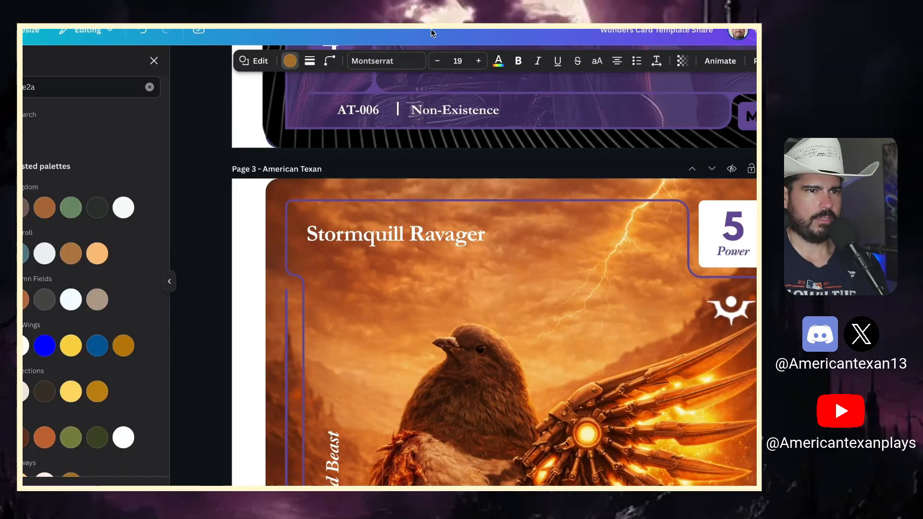
Step: Back in the card design, recolor the power number 5 and its "Power" label to the gray orange #a56e2a
left_click(733, 226)
left_click(420, 60)
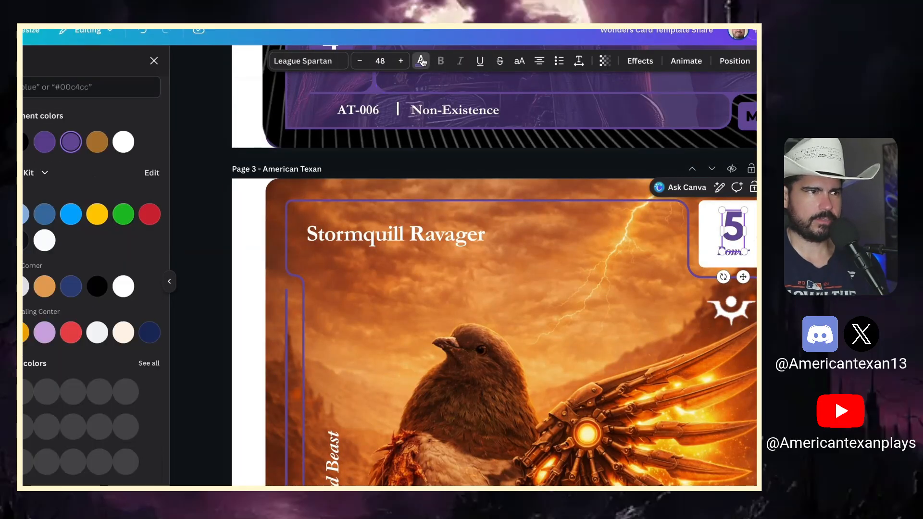
left_click(98, 142)
left_click(735, 269)
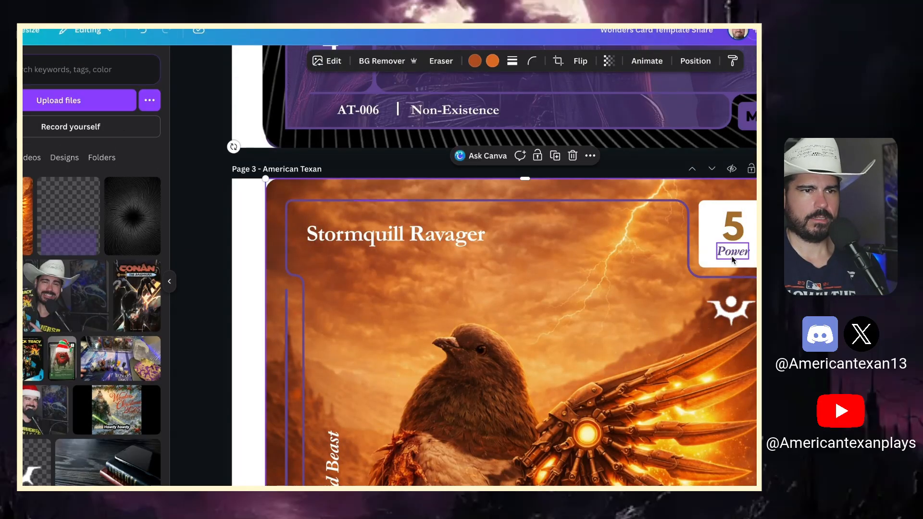
left_click(731, 255)
left_click(420, 61)
scroll(331, 289, "down", 7)
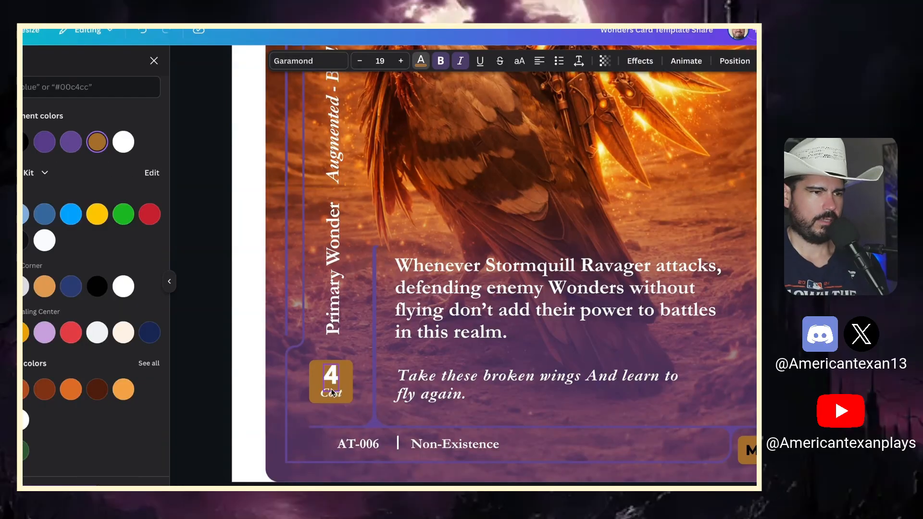
Step: Recolor the card frame's outer lines from purple to #a56e2a, including the short vertical line, the stepped side outline and the name outline
scroll(332, 365, "up", 8)
left_click(286, 277)
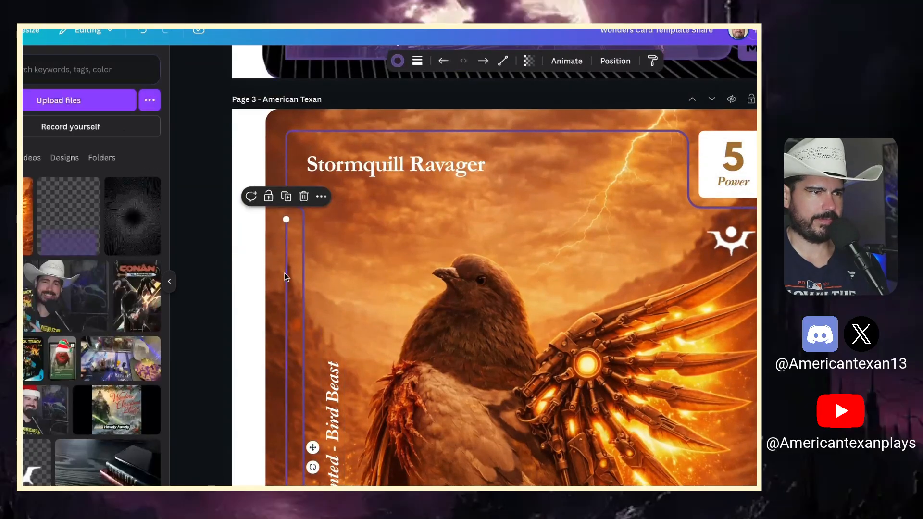
left_click(403, 60)
left_click(95, 144)
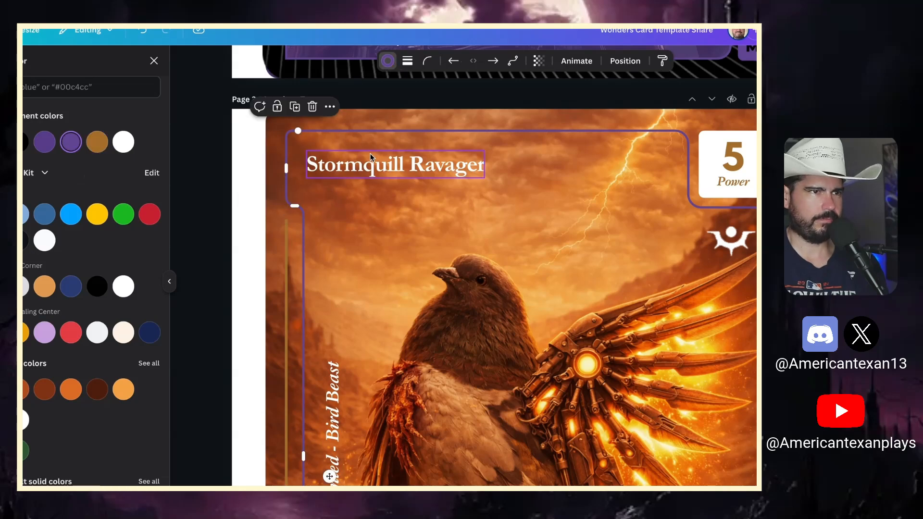
left_click(303, 333)
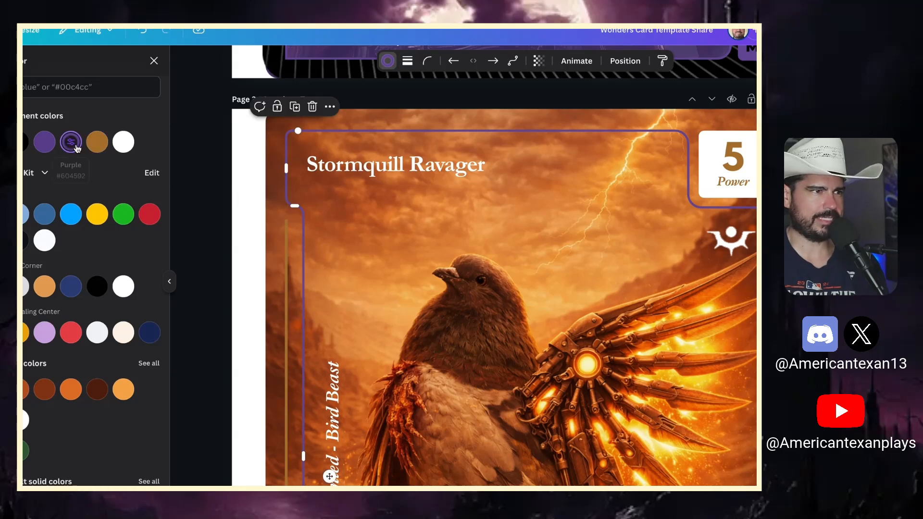
left_click(463, 133)
left_click(97, 142)
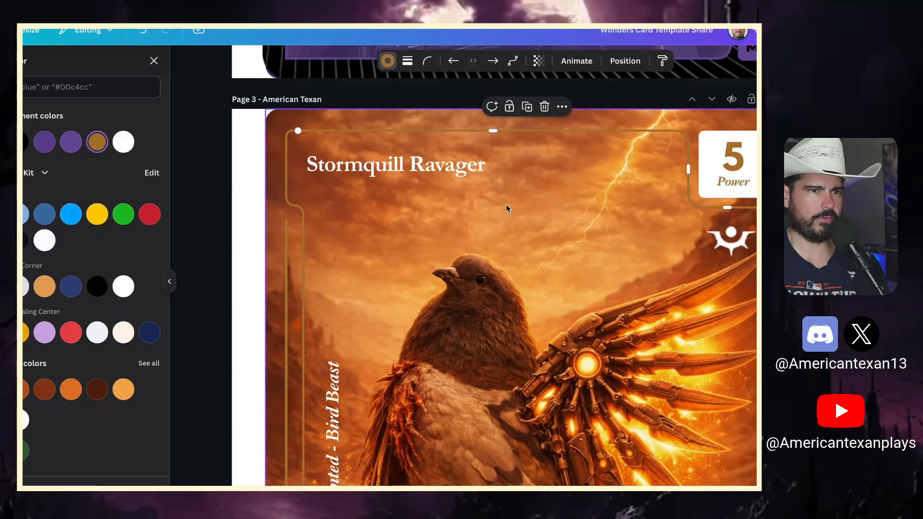
scroll(506, 208, "down", 10)
scroll(507, 208, "down", 1)
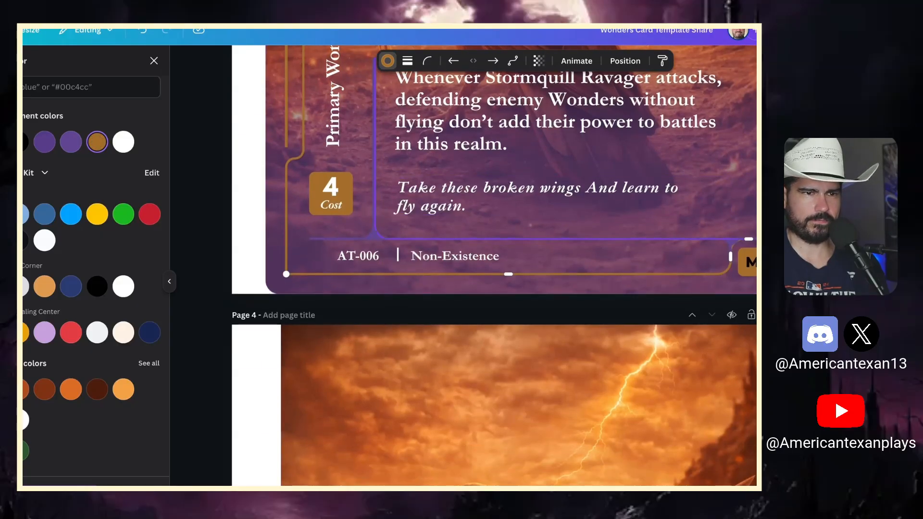
Step: Recolor the text area's border, the short connector line and the small triangle beside the "M" badge to #a56e2a
left_click(714, 239)
scroll(714, 233, "up", 5)
scroll(373, 278, "right", 3)
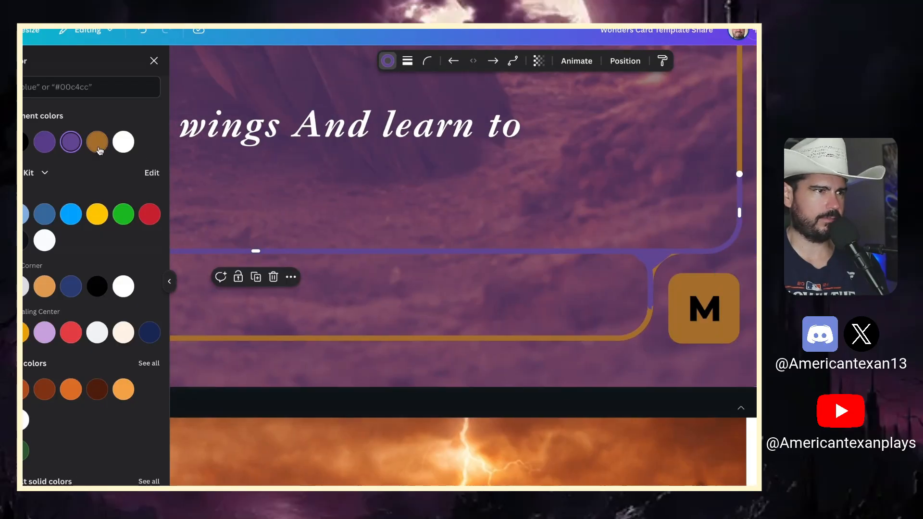
left_click(97, 142)
left_click(611, 253)
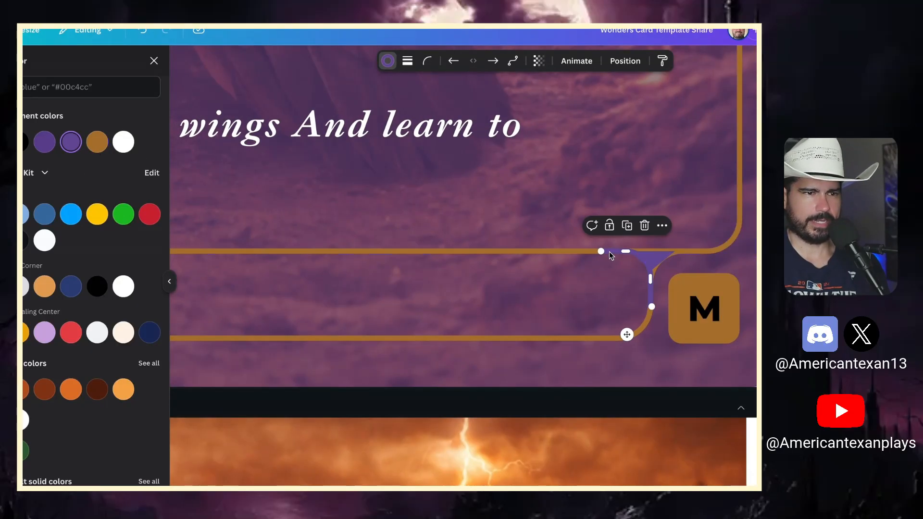
left_click(91, 147)
left_click(660, 261)
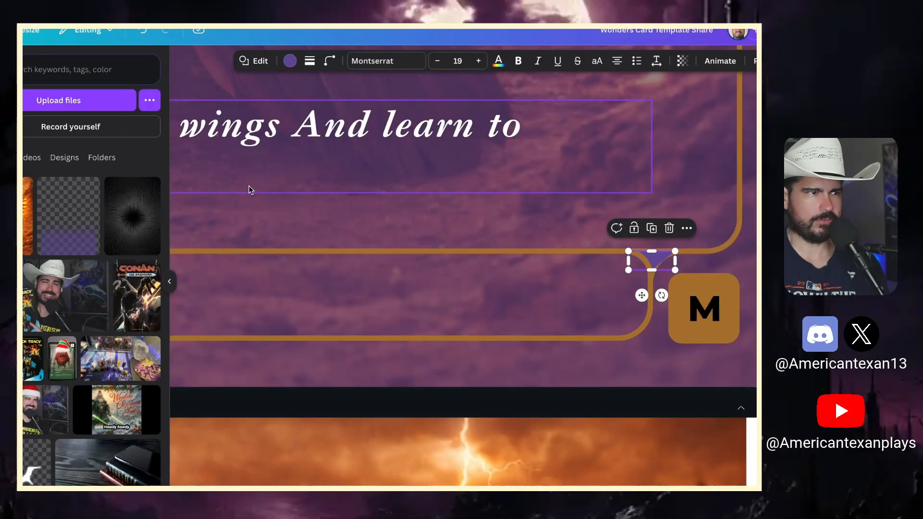
left_click(290, 61)
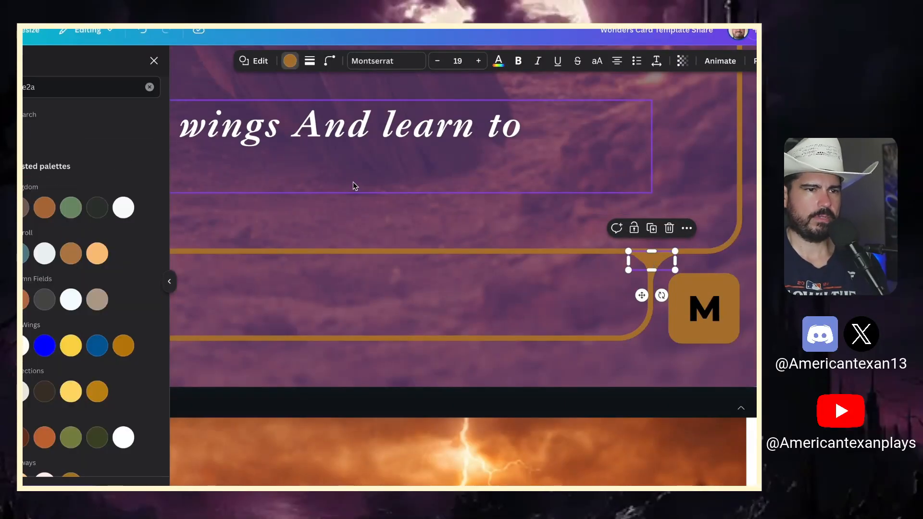
Step: Recolor the small triangle near the cost box and the divider line above "AT-006" to #a56e2a
scroll(356, 184, "left", 10)
scroll(360, 185, "left", 3)
left_click(384, 238)
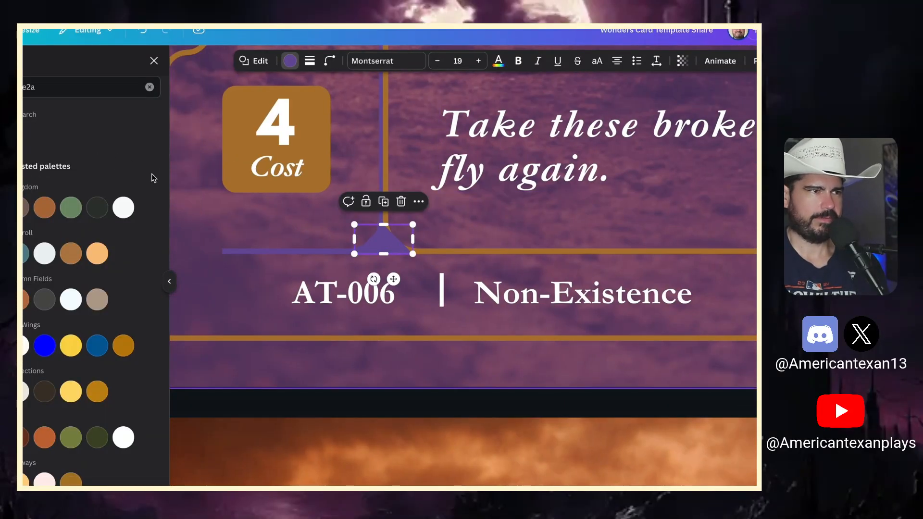
left_click(324, 252)
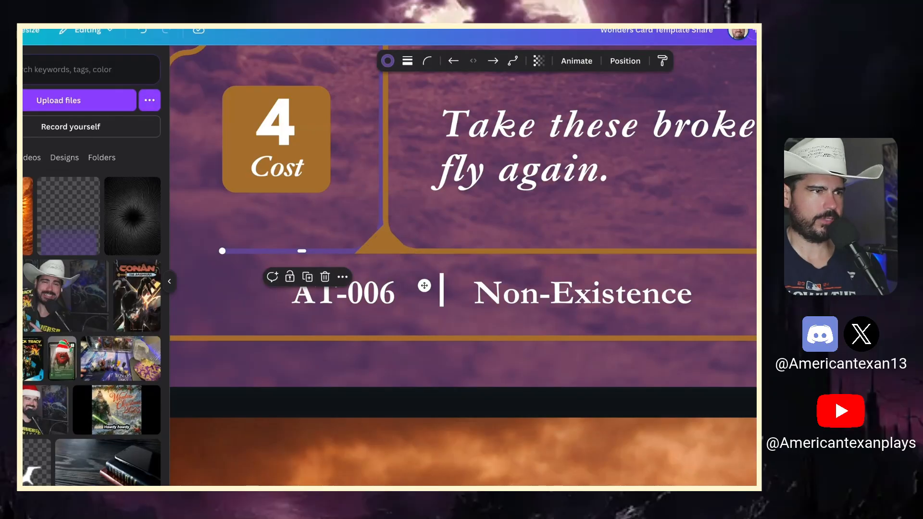
left_click(387, 60)
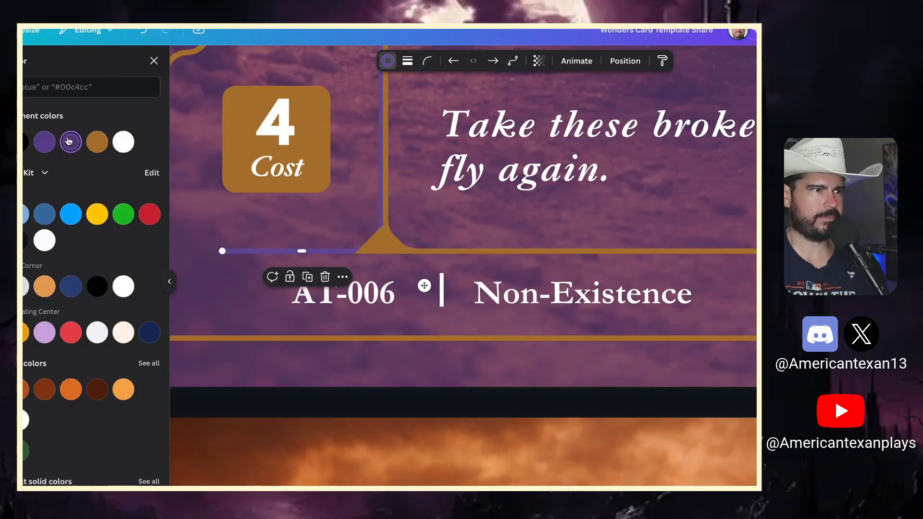
left_click(97, 144)
scroll(354, 166, "up", 4)
scroll(354, 166, "down", 3)
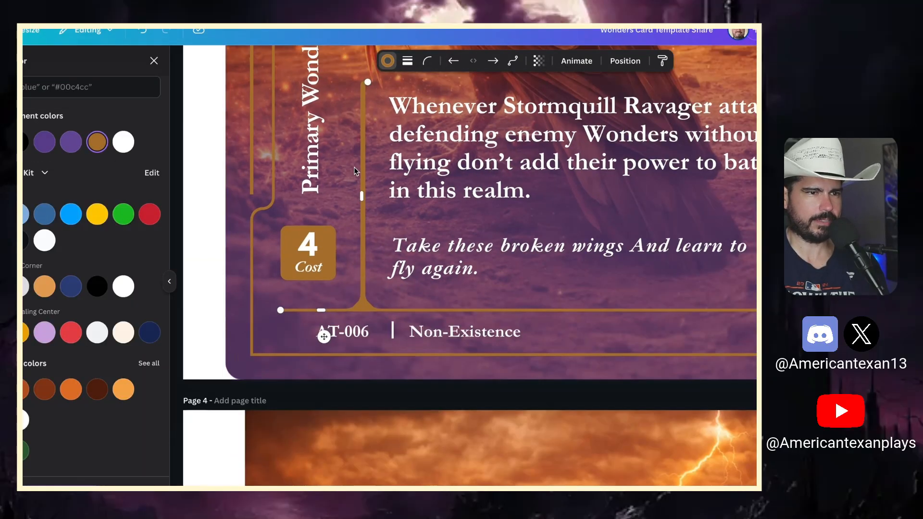
Step: Change the purple gradient overlay behind the ability text to #a56e2a
scroll(356, 172, "down", 2)
scroll(356, 172, "up", 5)
scroll(528, 343, "down", 2)
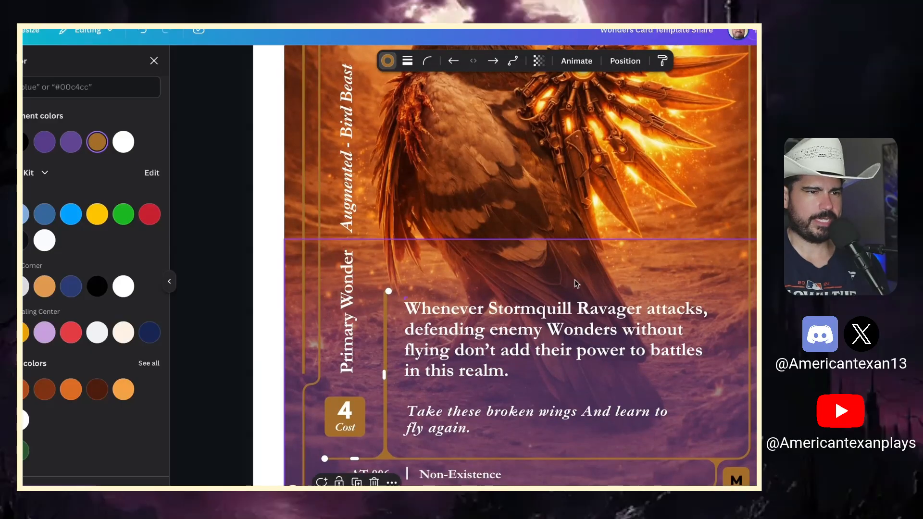
left_click(576, 283)
left_click(473, 61)
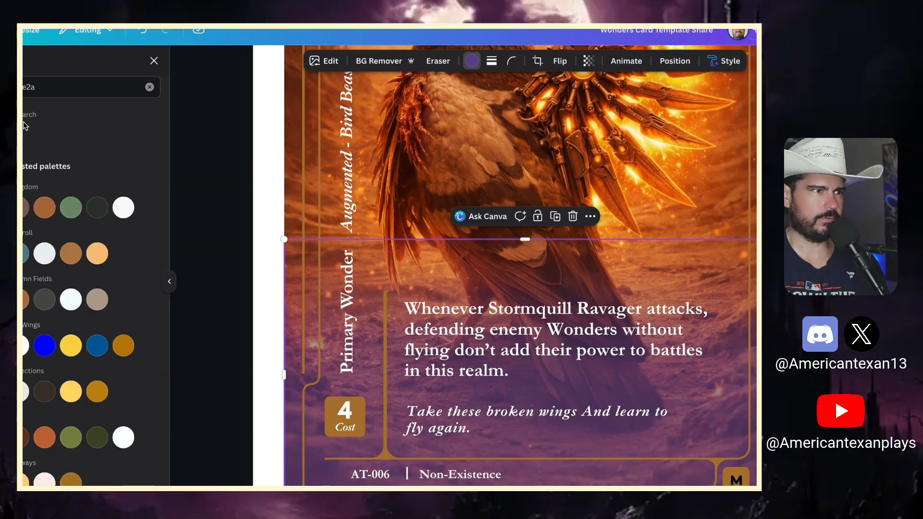
left_click(10, 134)
left_click(475, 170)
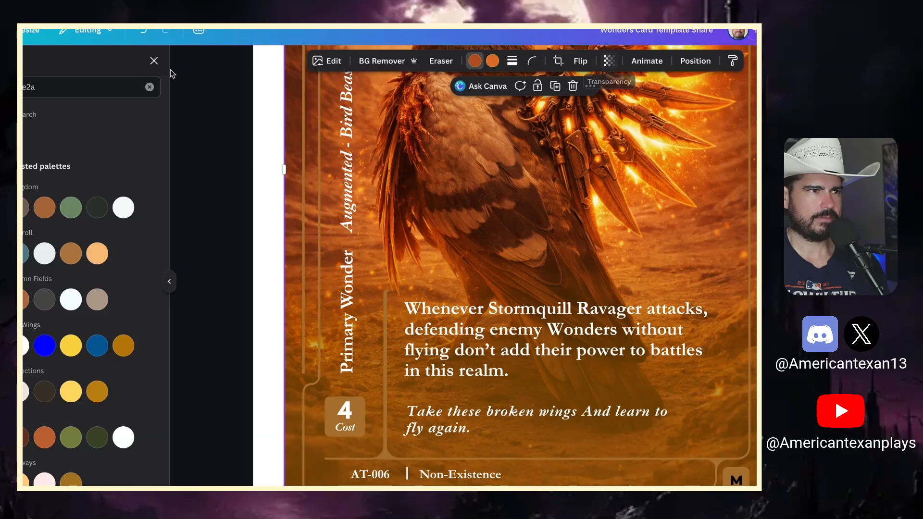
left_click(10, 135)
key("ctrl+z")
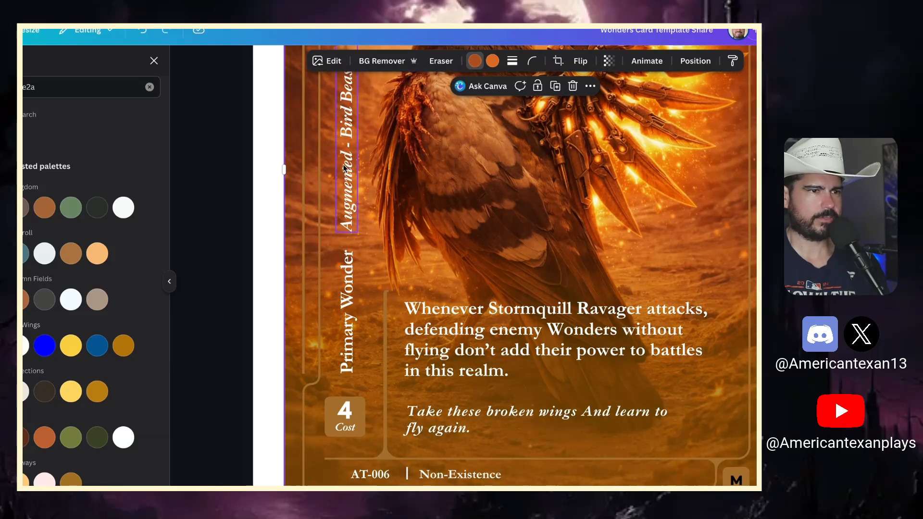
Step: Change the gradient overlay behind the ability text to a duller, darker brown by fine-tuning its shade in the color picker
left_click(380, 269)
left_click(472, 62)
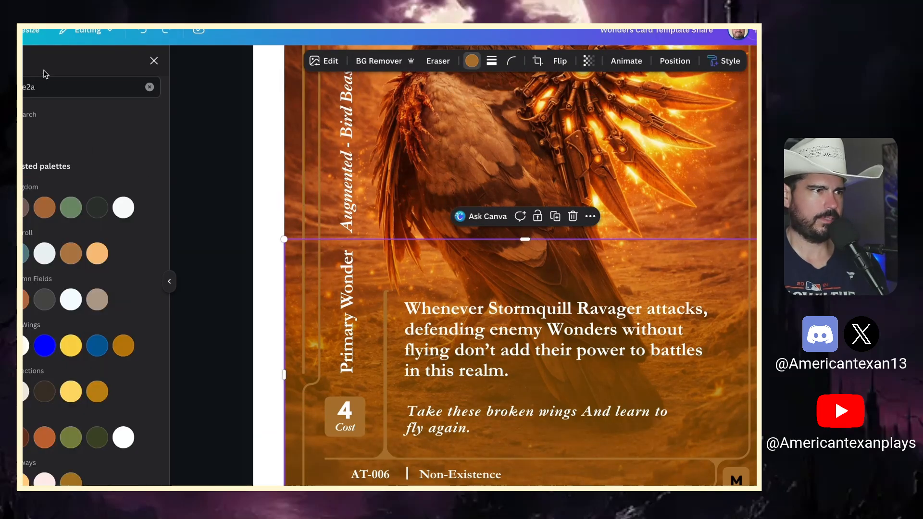
left_click(10, 135)
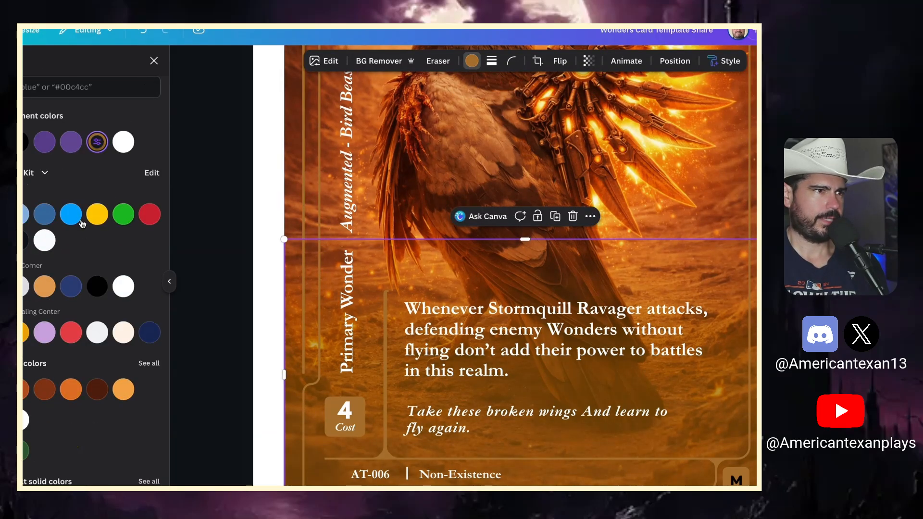
left_click(97, 146)
mouse_move(105, 187)
left_mouse_down()
mouse_move(110, 178)
mouse_move(69, 193)
left_mouse_up()
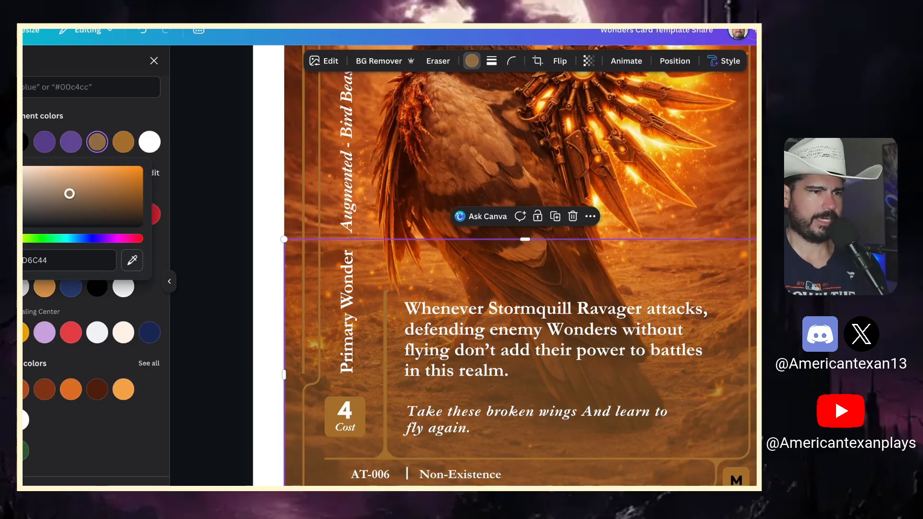
left_click(69, 197)
left_click(218, 173)
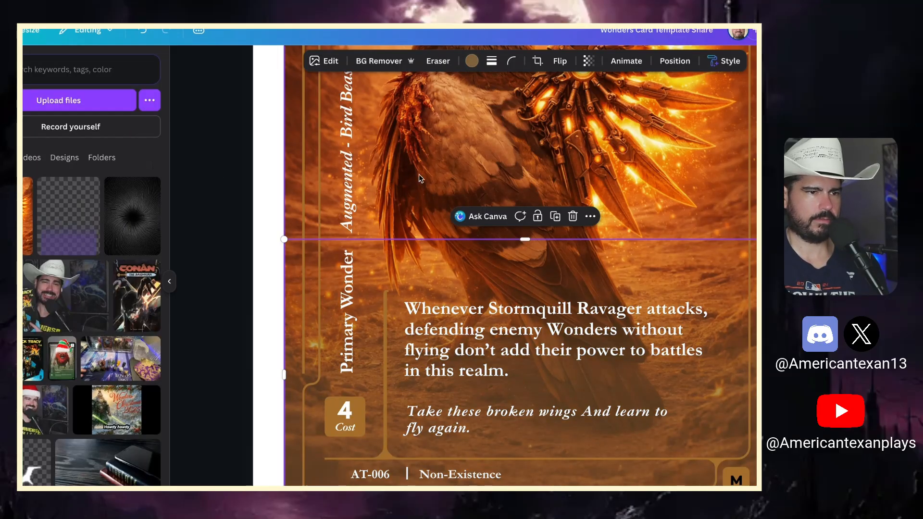
left_click(224, 171)
Step: Check the recolored card from top to bottom and compare its power box with the Heliosynth reference cards
scroll(223, 172, "down", 3)
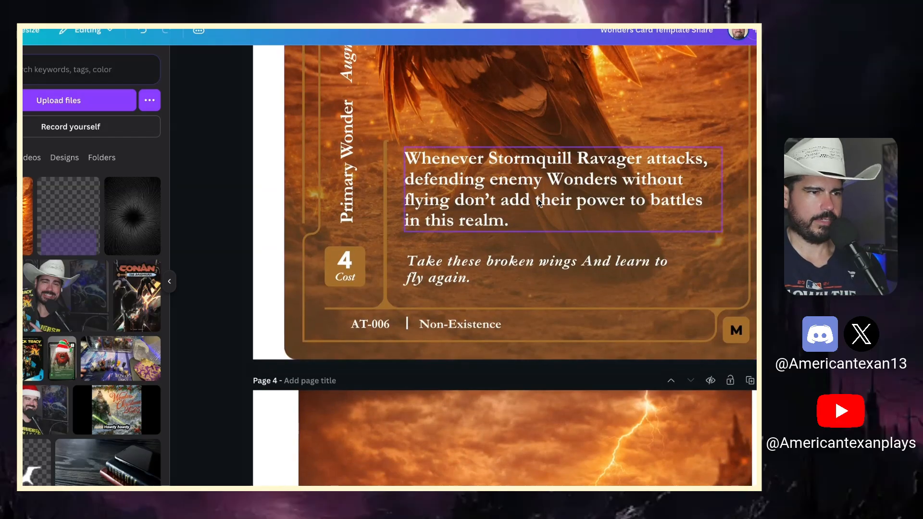
scroll(698, 272, "up", 8)
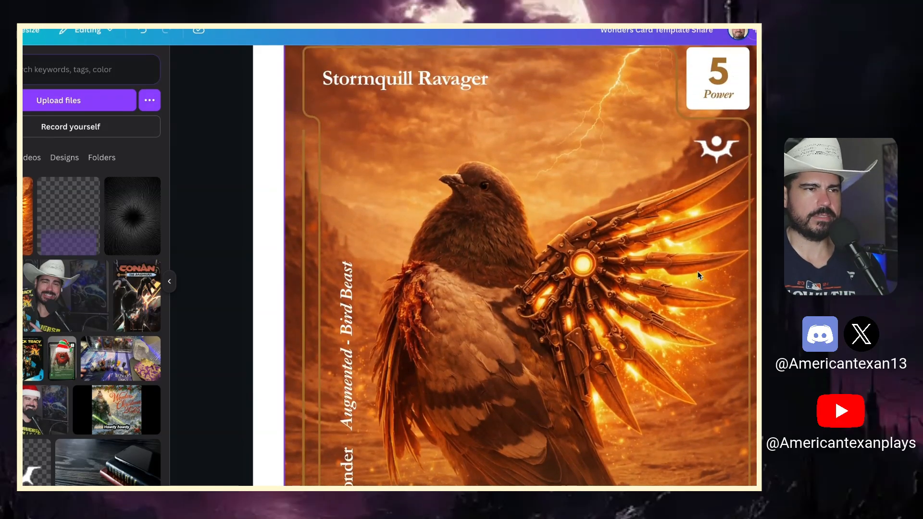
scroll(697, 271, "down", 3)
scroll(551, 282, "down", 1)
scroll(551, 282, "down", 3)
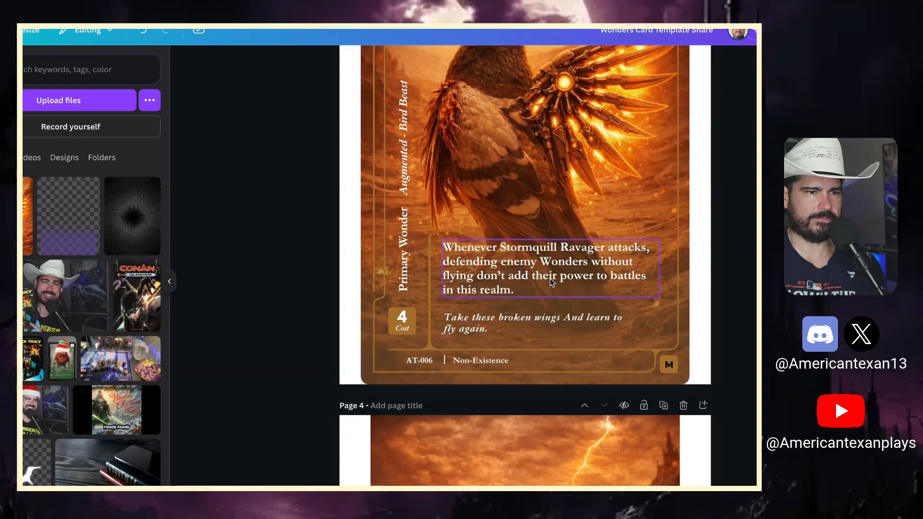
scroll(553, 275, "up", 4)
scroll(457, 353, "up", 5)
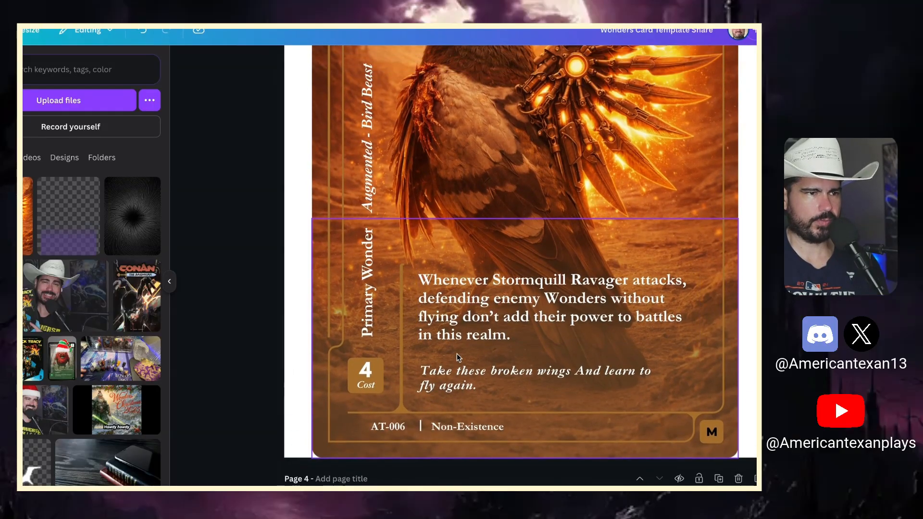
scroll(457, 353, "up", 2)
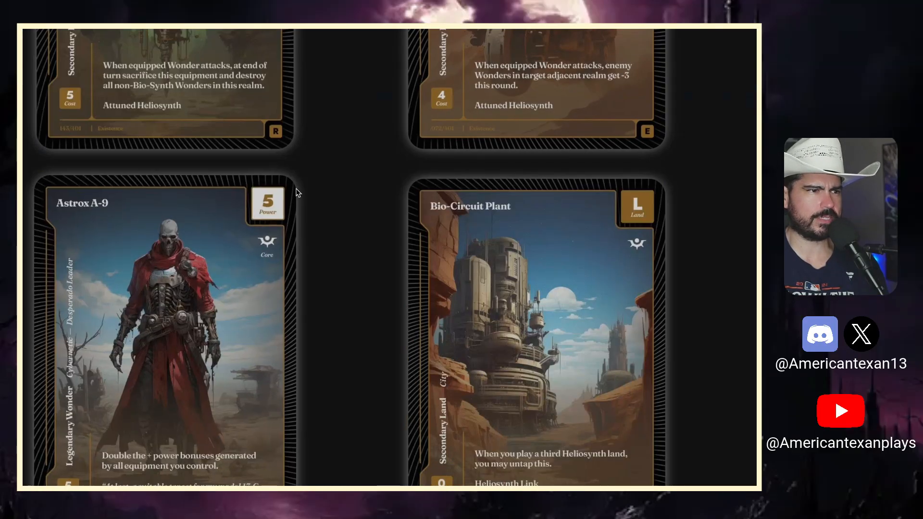
scroll(296, 190, "up", 4)
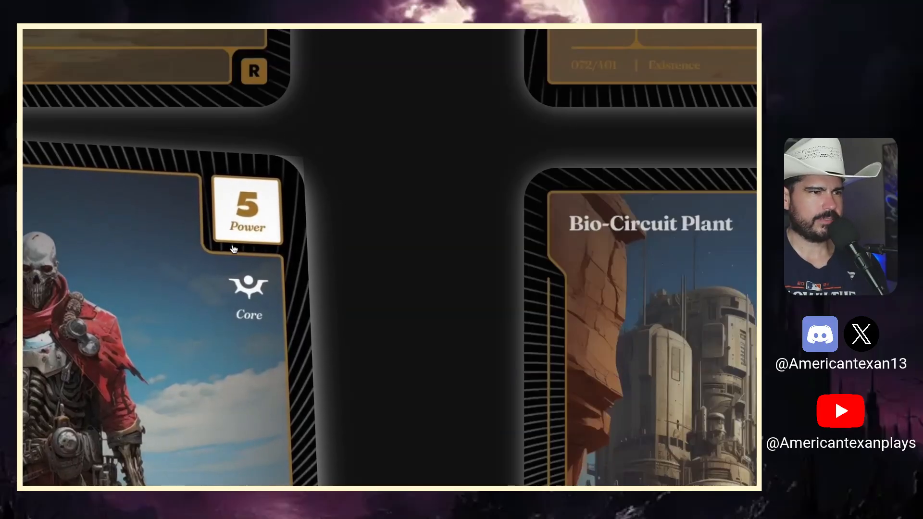
scroll(265, 202, "right", 12)
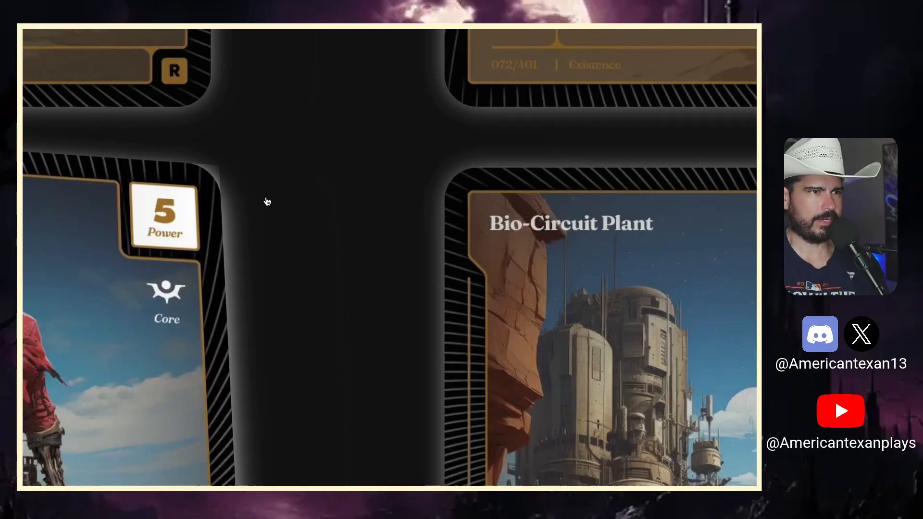
scroll(267, 202, "down", 12)
scroll(267, 202, "down", 8)
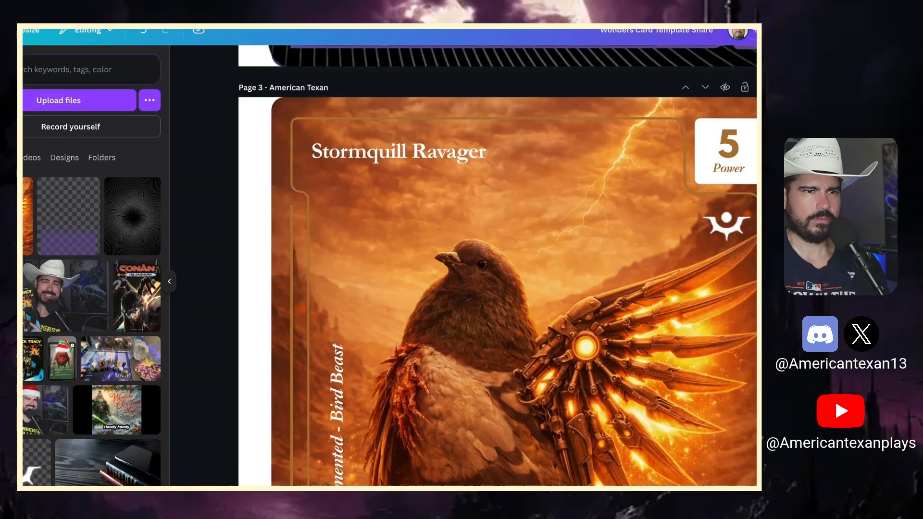
Step: Add a solid outline with stroke weight 4 to the white power box and color it #a56e2a
scroll(752, 152, "up", 3)
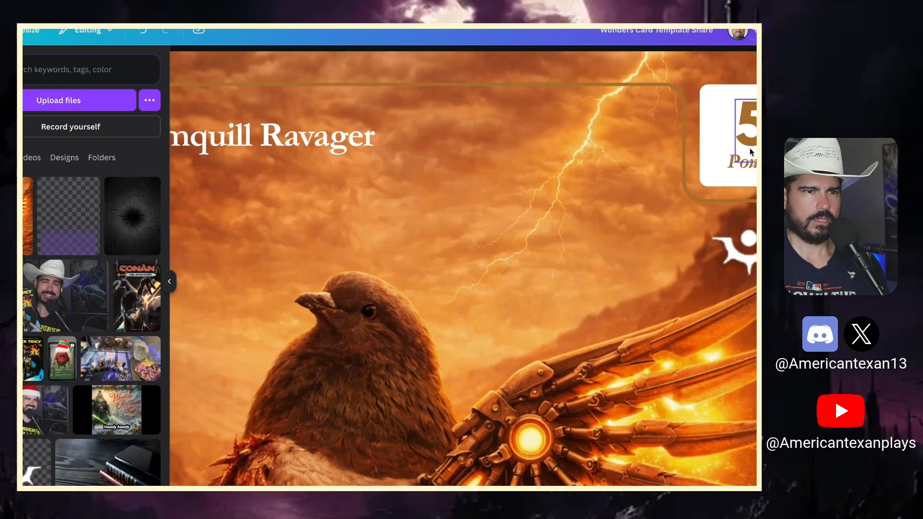
left_click(712, 139)
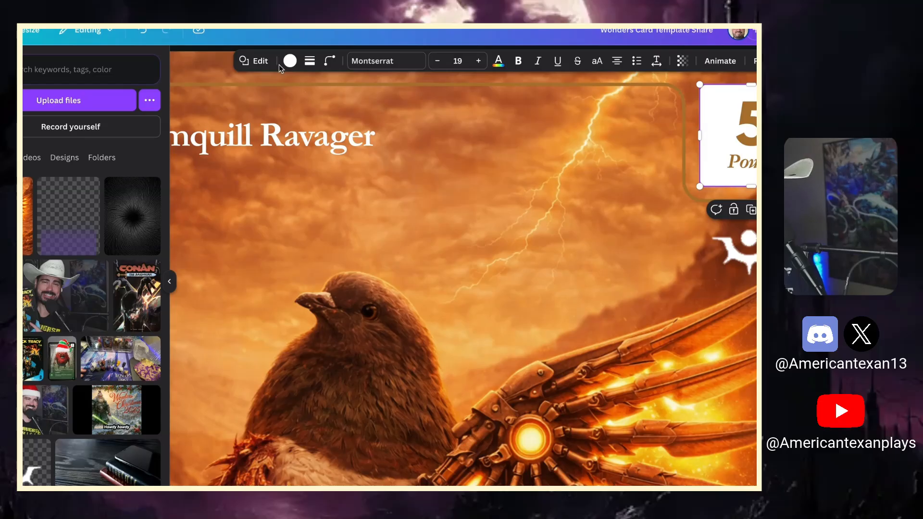
left_click(260, 61)
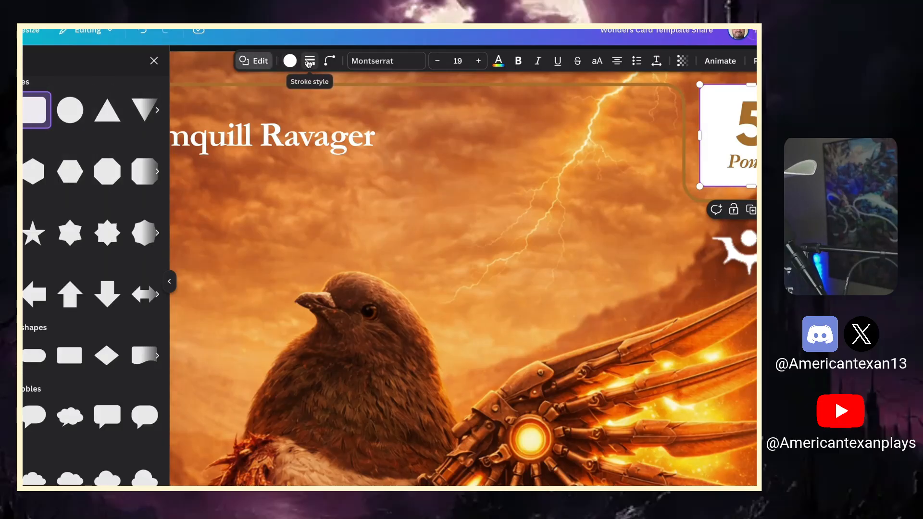
left_click(310, 61)
left_click(280, 94)
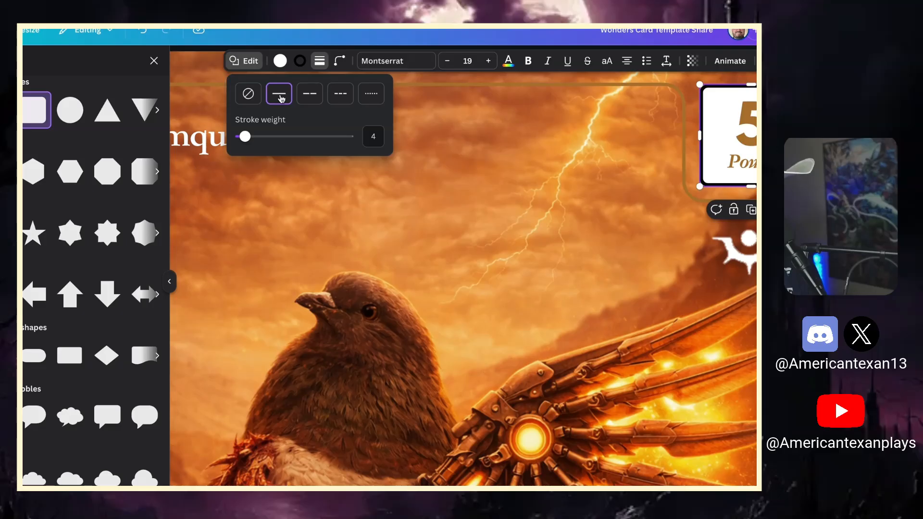
left_click(299, 62)
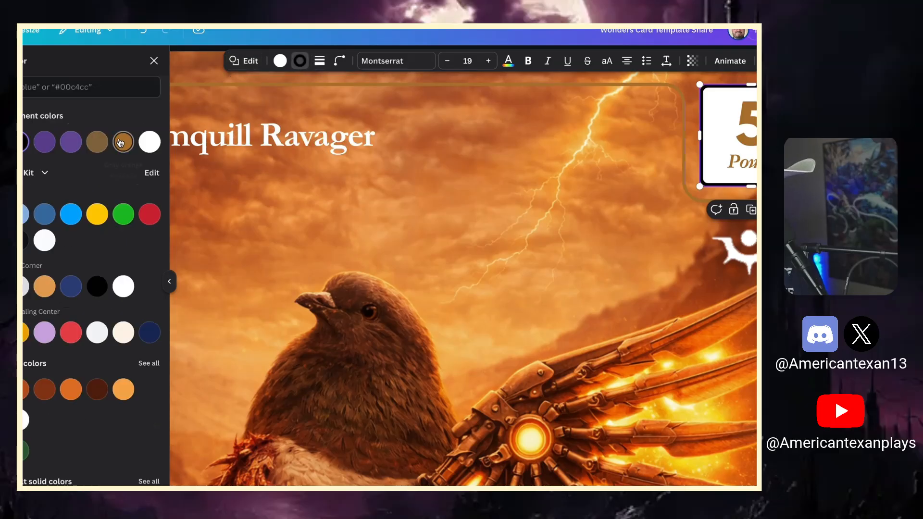
left_click(699, 224)
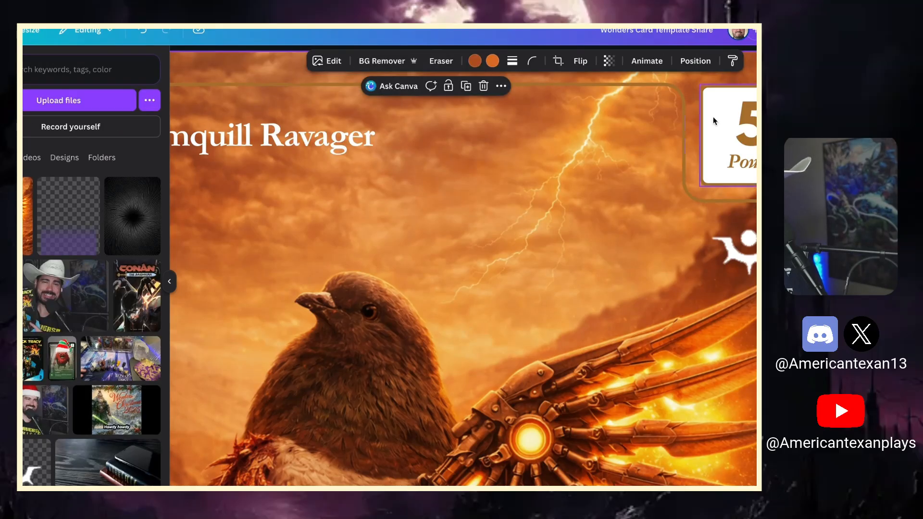
Step: Try nudging the white power box slightly toward the card's right edge, and undo the shift
scroll(755, 144, "up", 4)
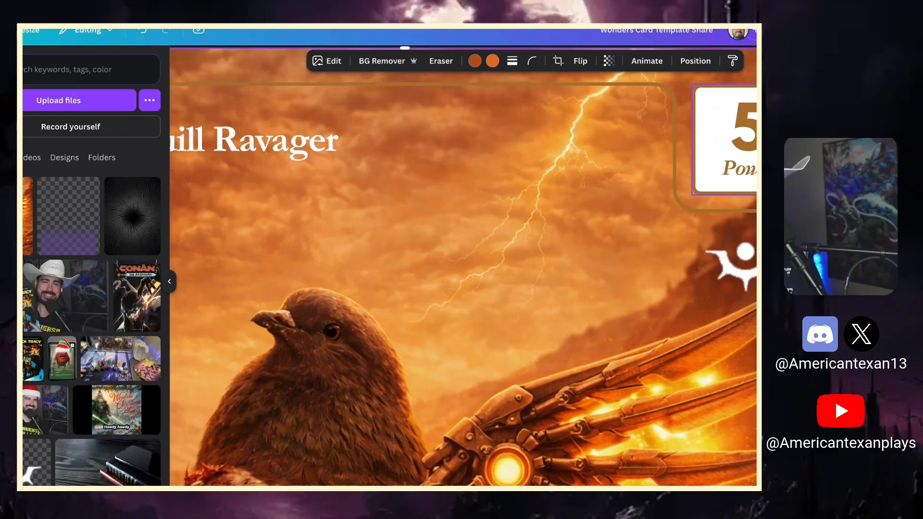
scroll(755, 183, "right", 2)
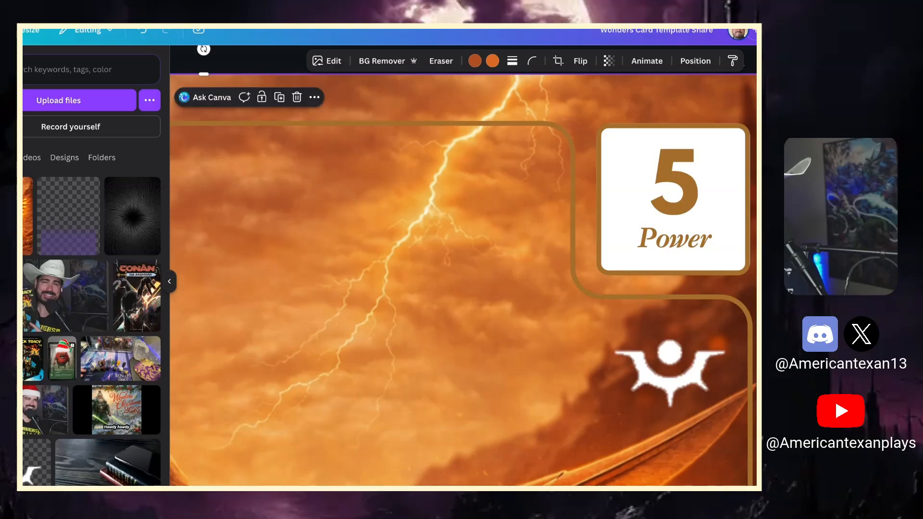
left_click(729, 211)
left_click_drag(729, 211, 731, 210)
left_click(757, 211)
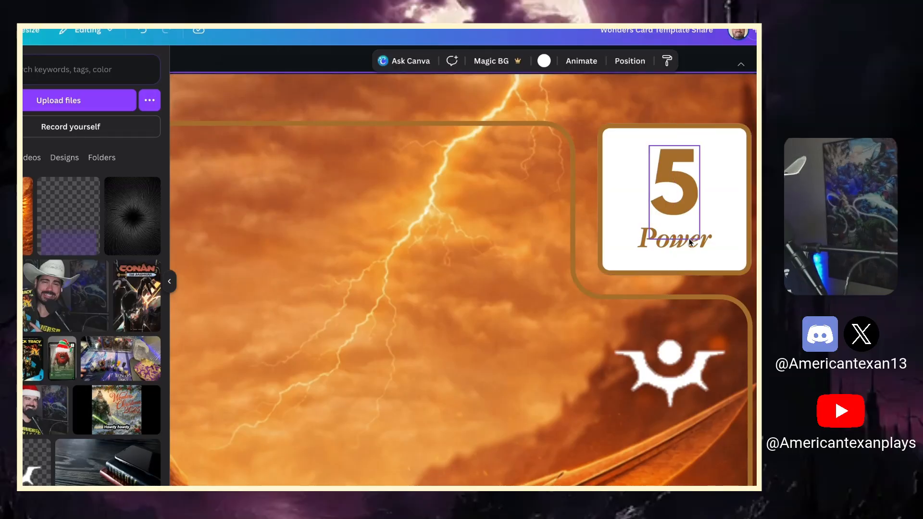
key("super+z")
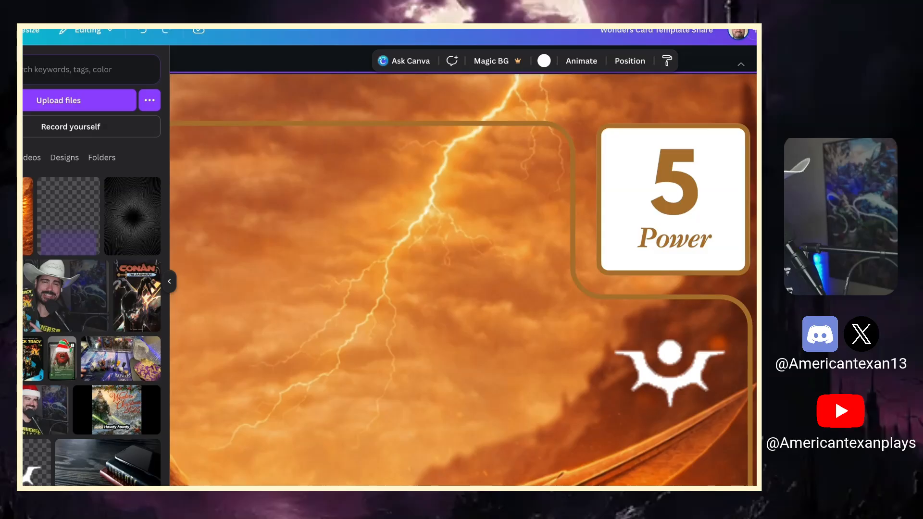
Step: Review the whole card, and look through the Custom Wonders Cards design for the last AT card number used
scroll(452, 215, "down", 5, "ctrl")
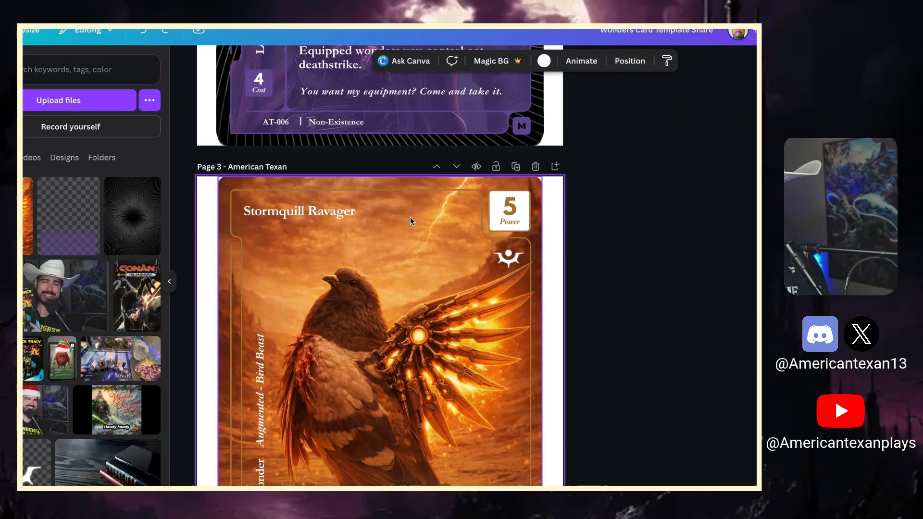
scroll(411, 221, "down", 5)
scroll(410, 217, "up", 4)
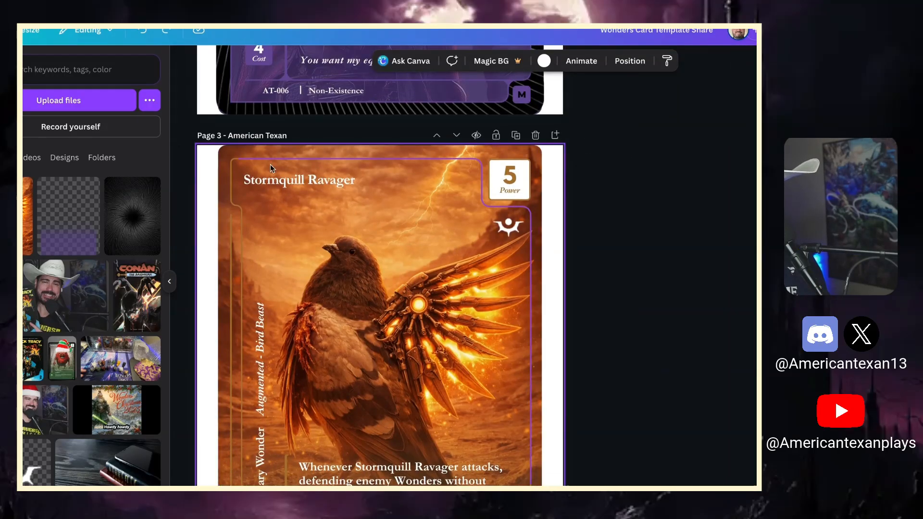
scroll(287, 180, "down", 5)
scroll(283, 271, "up", 5, "ctrl")
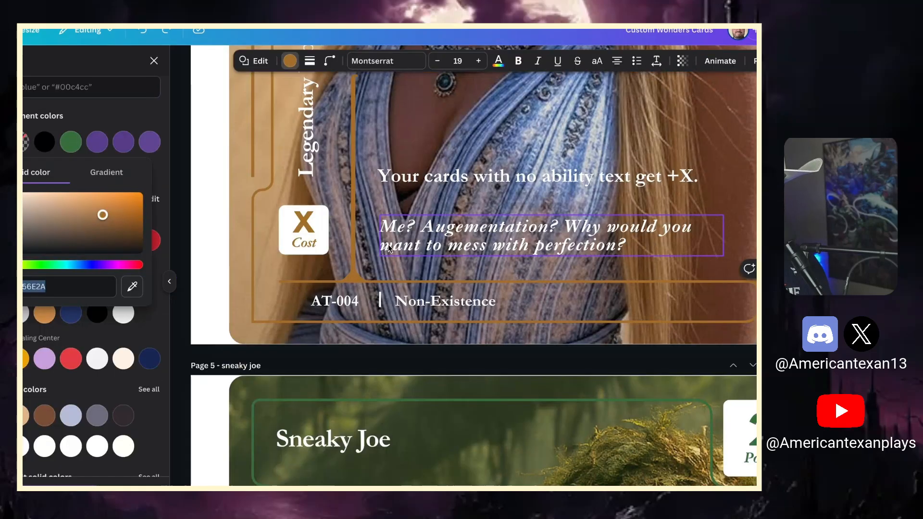
scroll(388, 246, "down", 15)
scroll(386, 247, "down", 10)
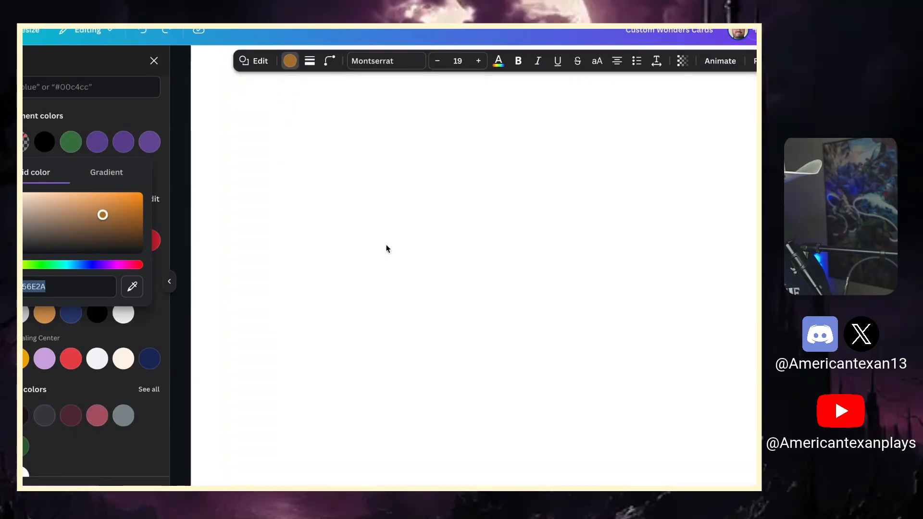
scroll(385, 244, "up", 10)
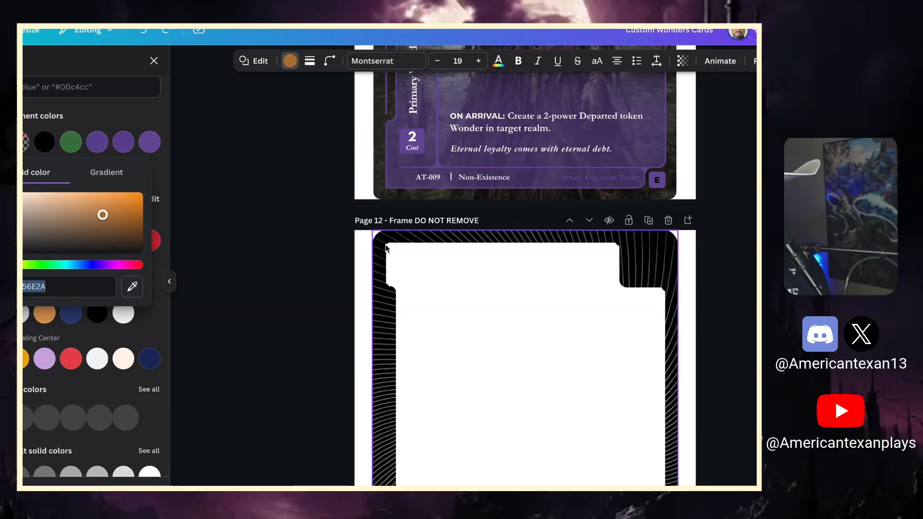
scroll(449, 238, "down", 2)
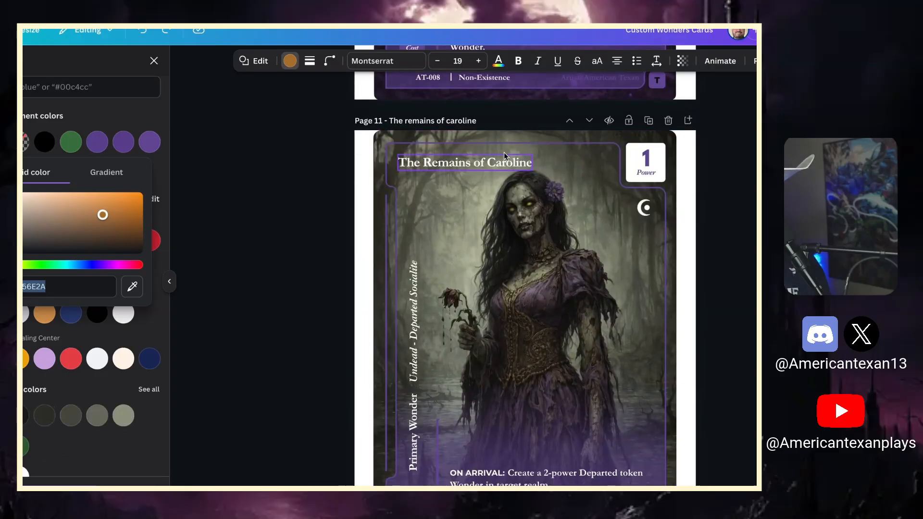
scroll(500, 168, "down", 1)
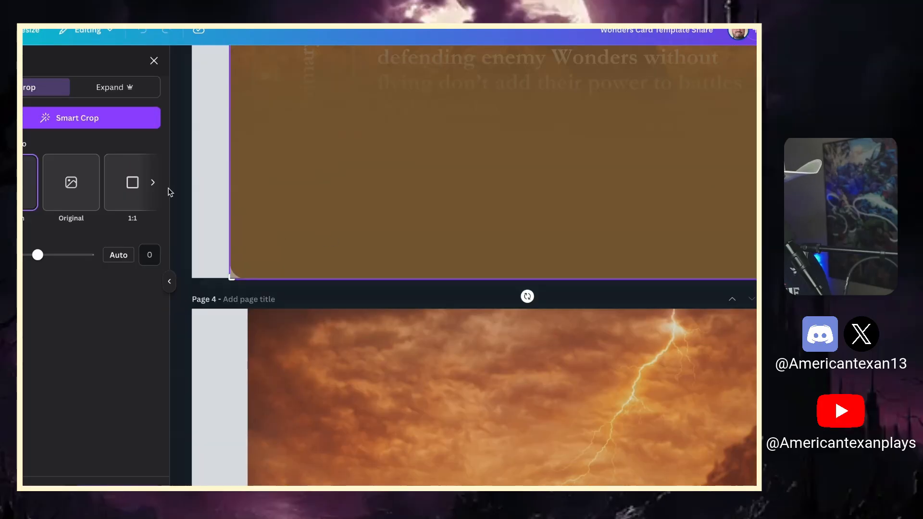
Step: Replace the Stormquill Ravager card's number with "AT-010"
left_click(201, 195)
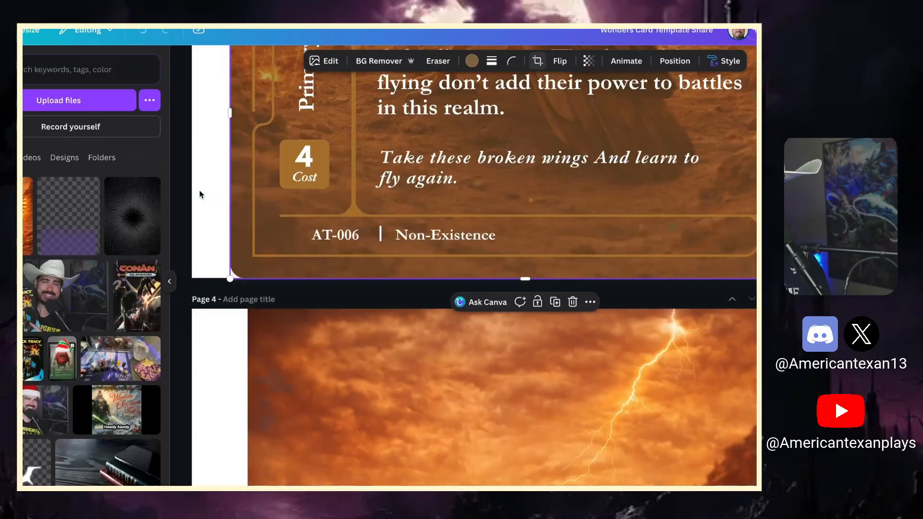
double_click(326, 233)
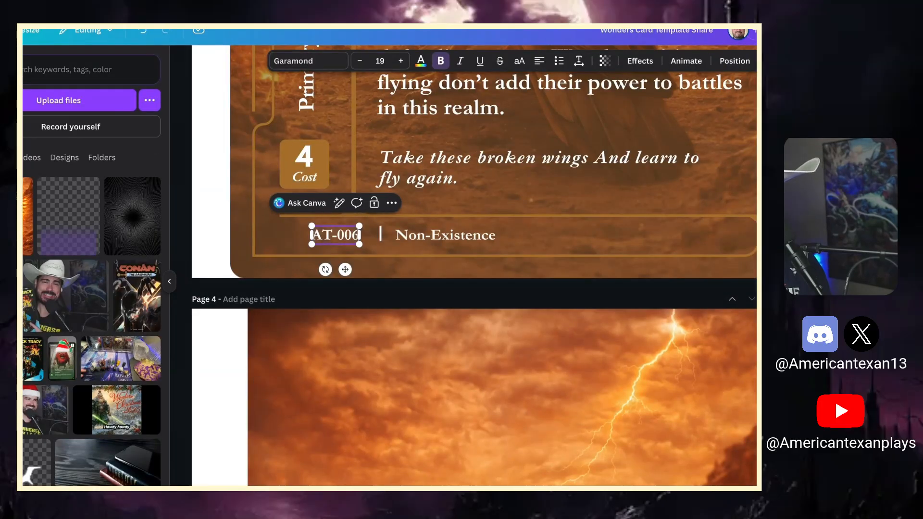
type("AT-010")
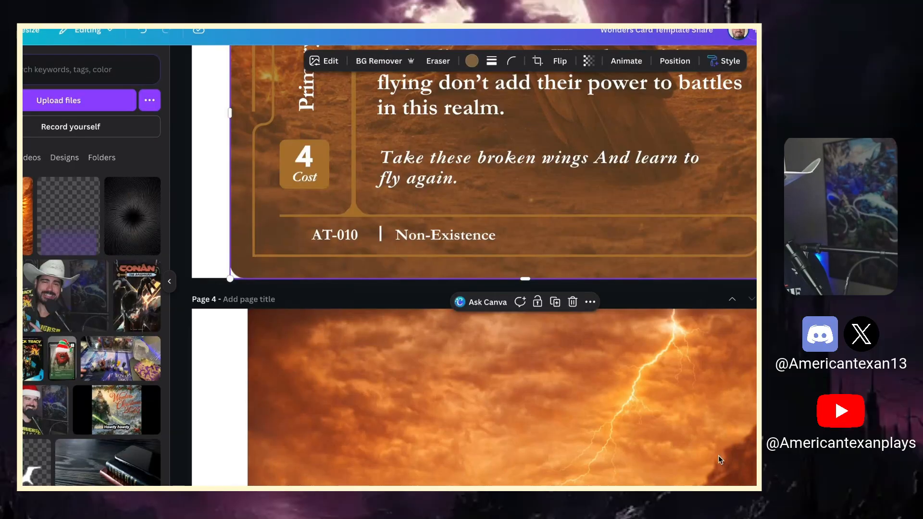
Step: Add the credit "Artist: American Texan" on the line beside "Non-Existence" and color its text #a56e2a
type("Artist: American Texan")
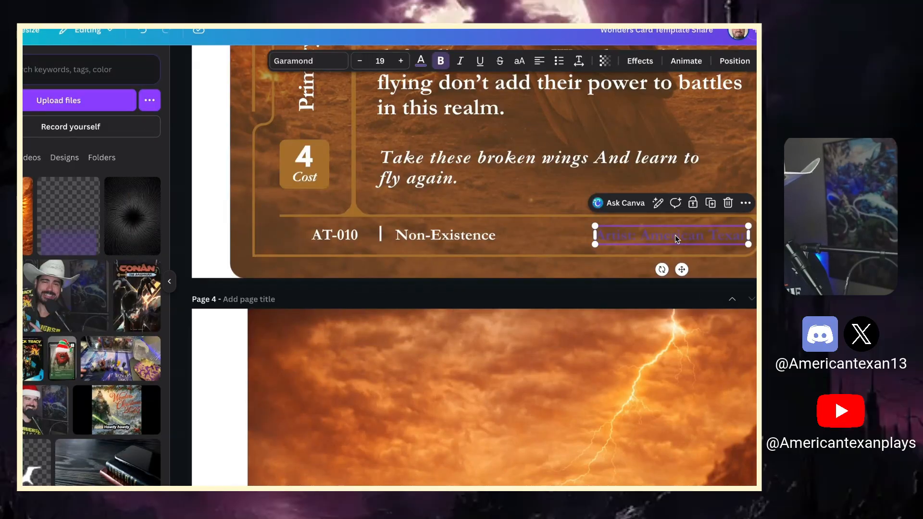
left_click(422, 60)
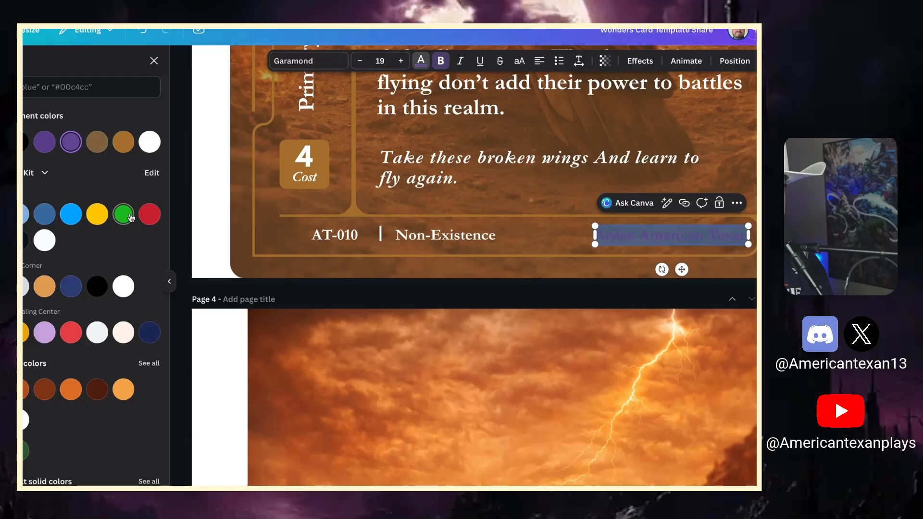
left_click(125, 147)
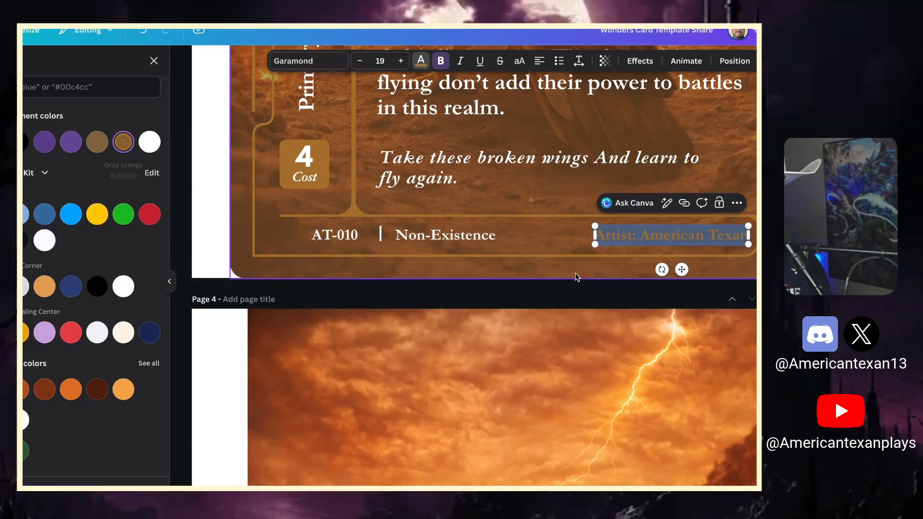
Step: Copy the black patterned frame from the "Frame DO NOT REMOVE" page onto the Stormquill Ravager card
left_click(577, 277)
scroll(633, 233, "down", 3)
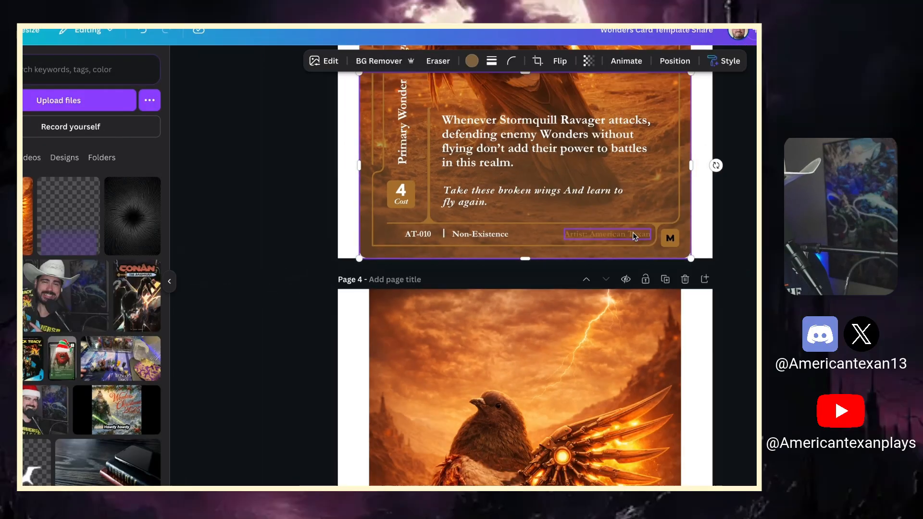
scroll(632, 232, "up", 3)
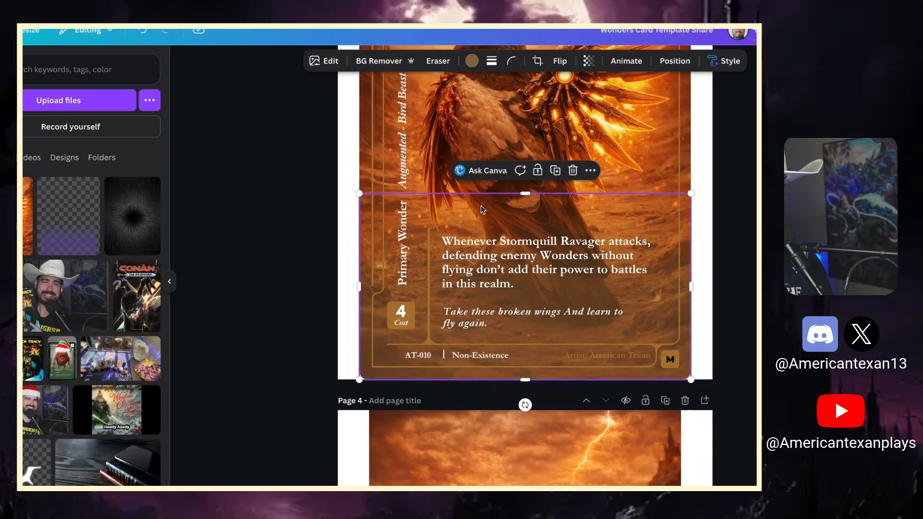
left_click(702, 232)
scroll(616, 235, "up", 8)
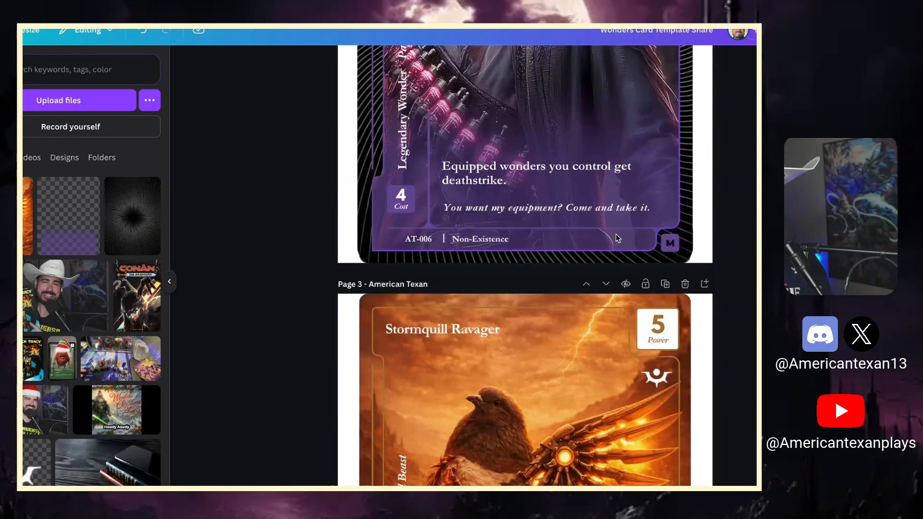
scroll(616, 235, "up", 15)
left_click(376, 193)
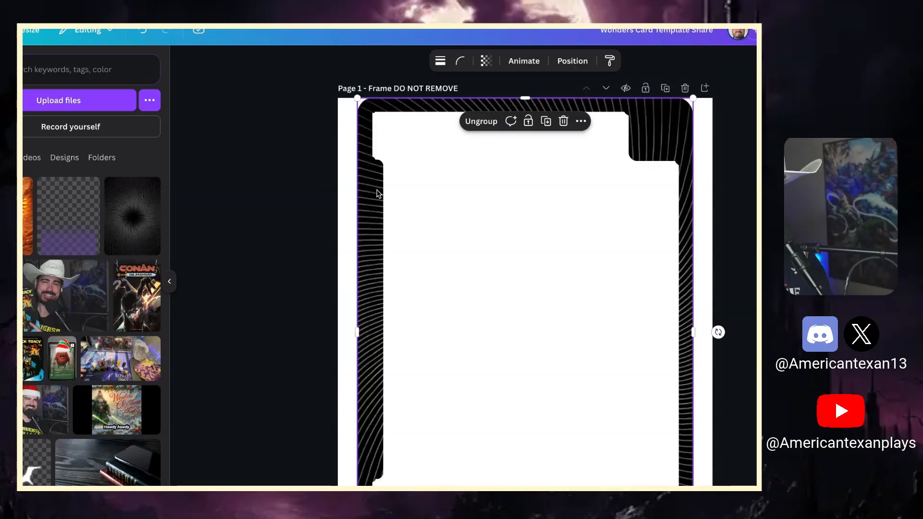
scroll(467, 206, "down", 20)
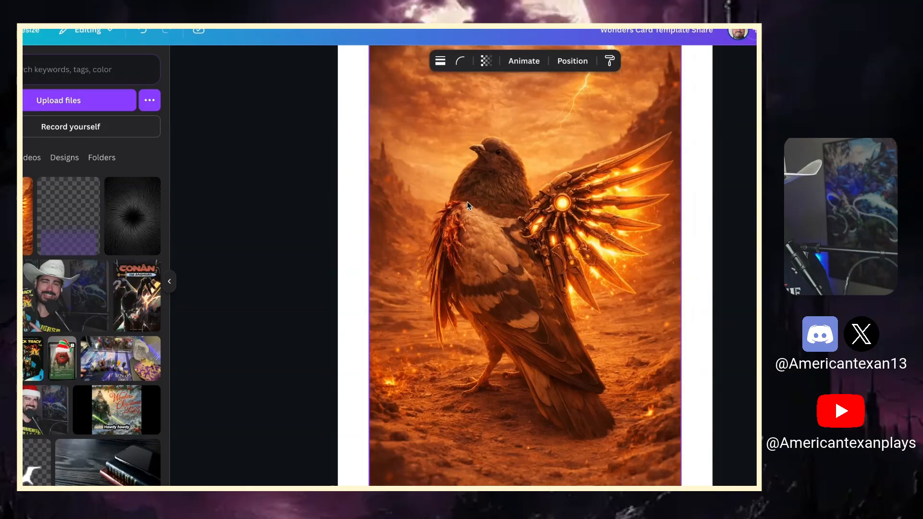
scroll(466, 201, "up", 3)
scroll(467, 201, "down", 5)
scroll(466, 201, "up", 2)
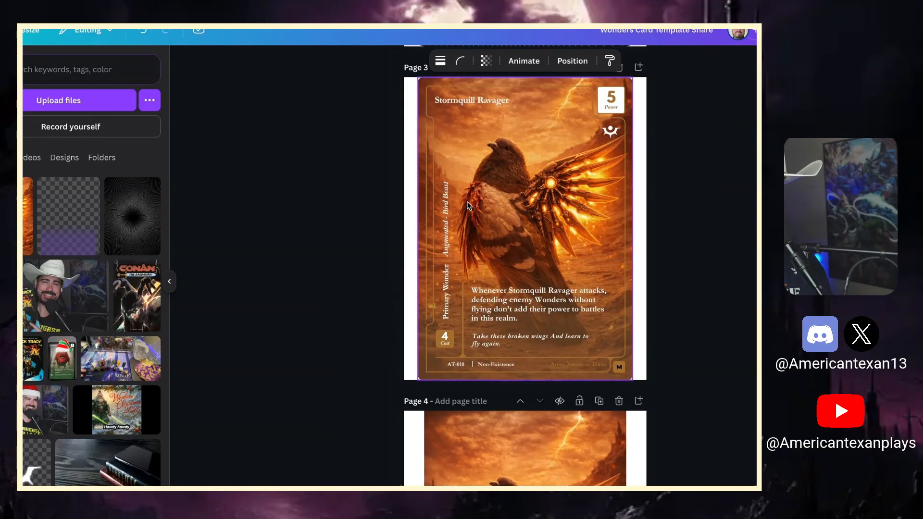
left_click(493, 169)
scroll(493, 169, "up", 1)
left_click(517, 154)
scroll(517, 155, "up", 1)
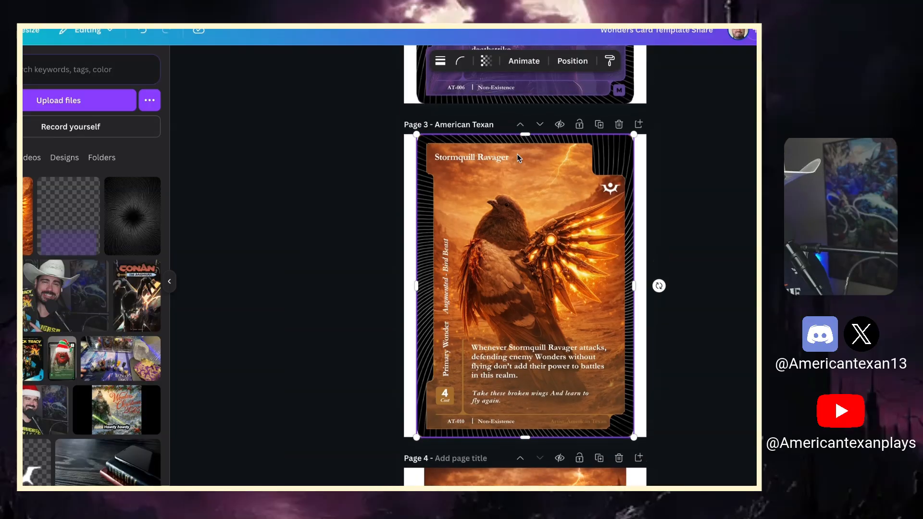
Step: Send the frame to the back of the card, and bring it forward above the artwork and the shaded text box
left_click(563, 62)
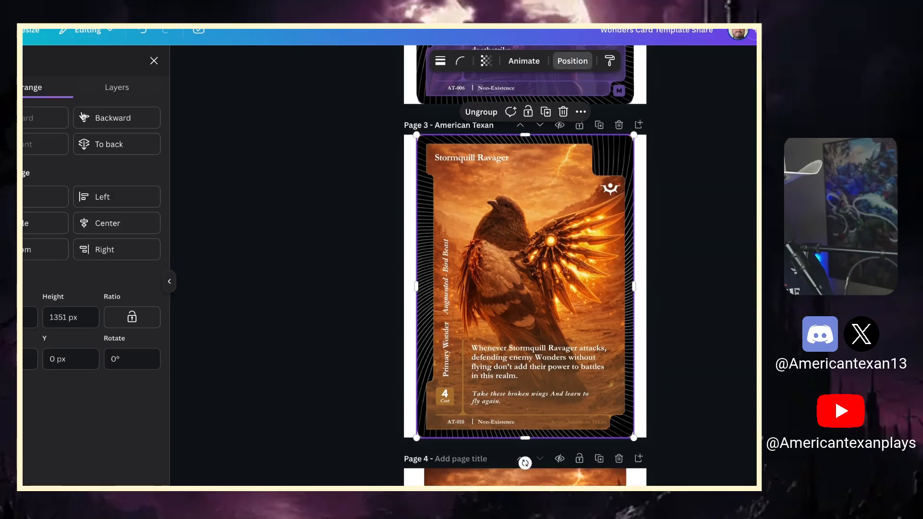
left_click(96, 147)
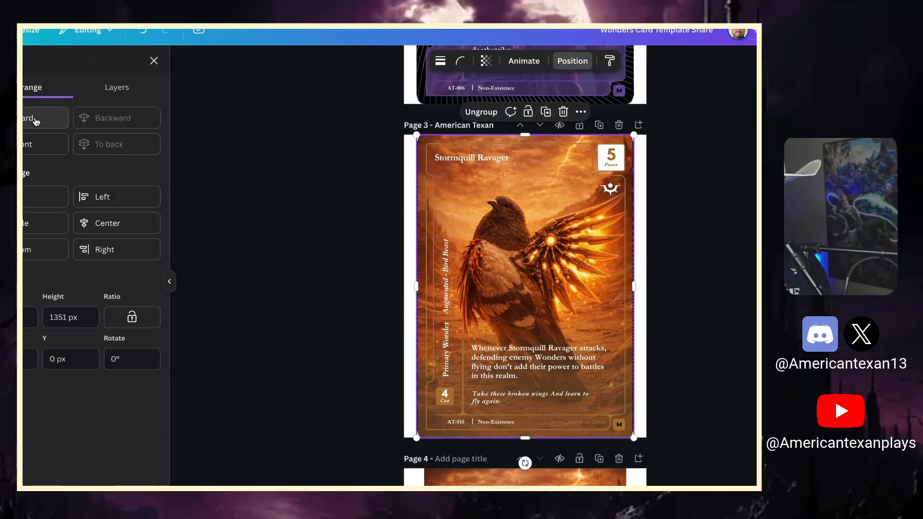
left_click(36, 122)
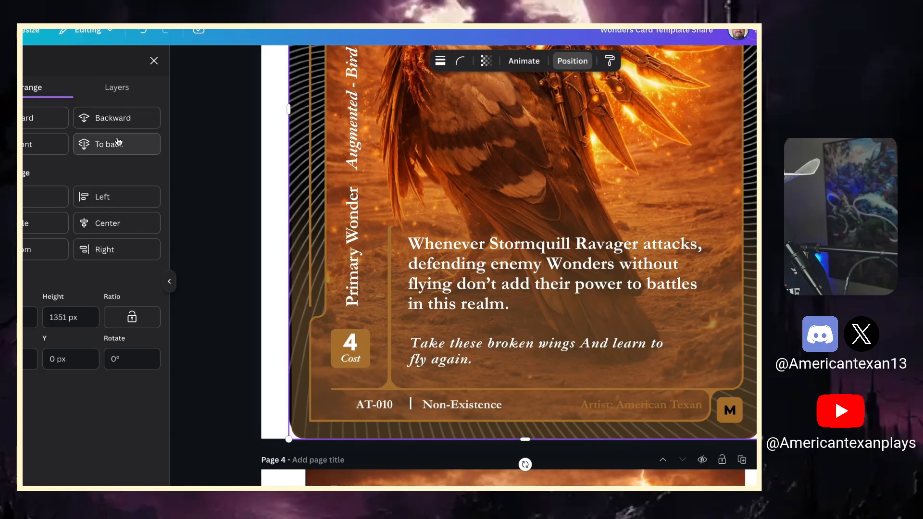
left_click(32, 120)
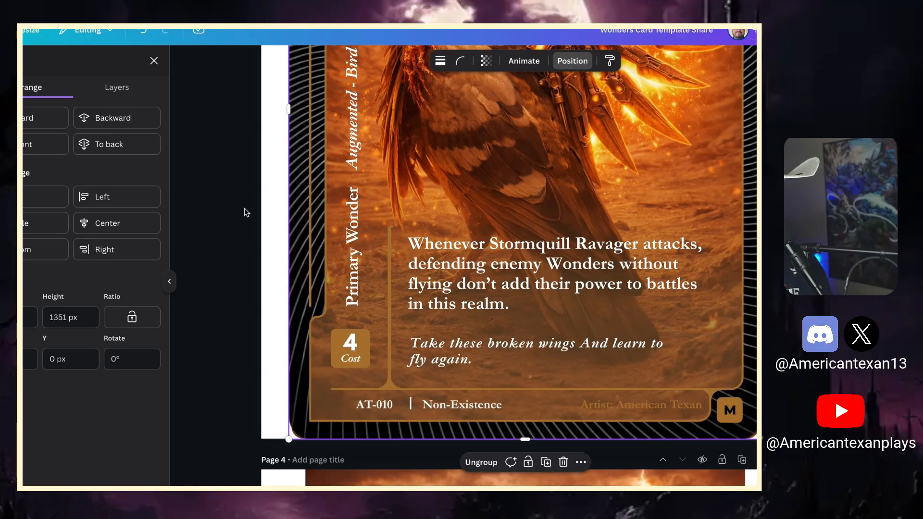
left_click(227, 217)
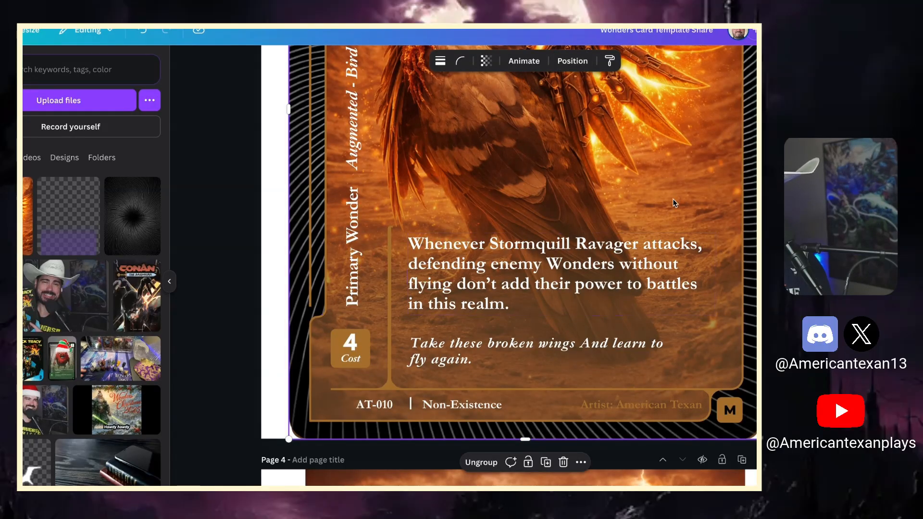
Step: Move the white faction symbol above the frame and the white power box in the layer order
left_click(572, 60)
left_click(126, 87)
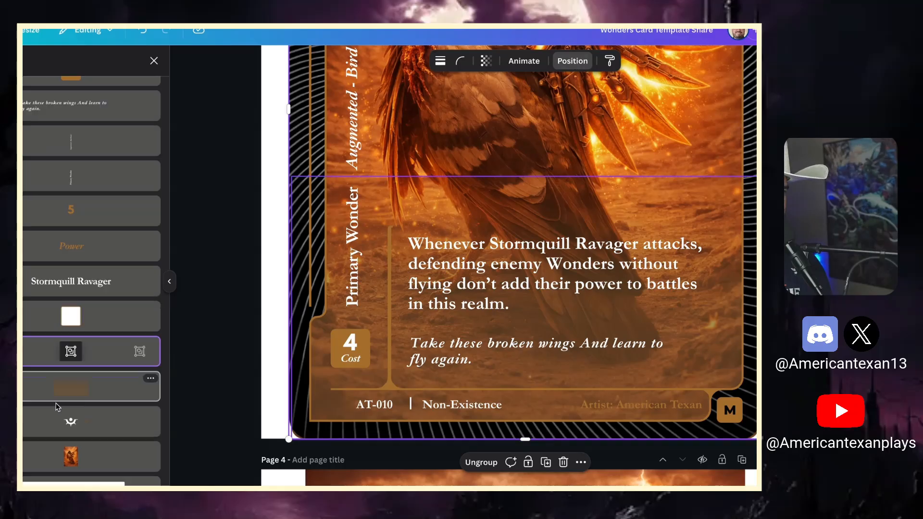
left_click(57, 427)
left_click_drag(73, 426, 73, 336)
left_click_drag(73, 343, 72, 315)
scroll(285, 369, "down", 5)
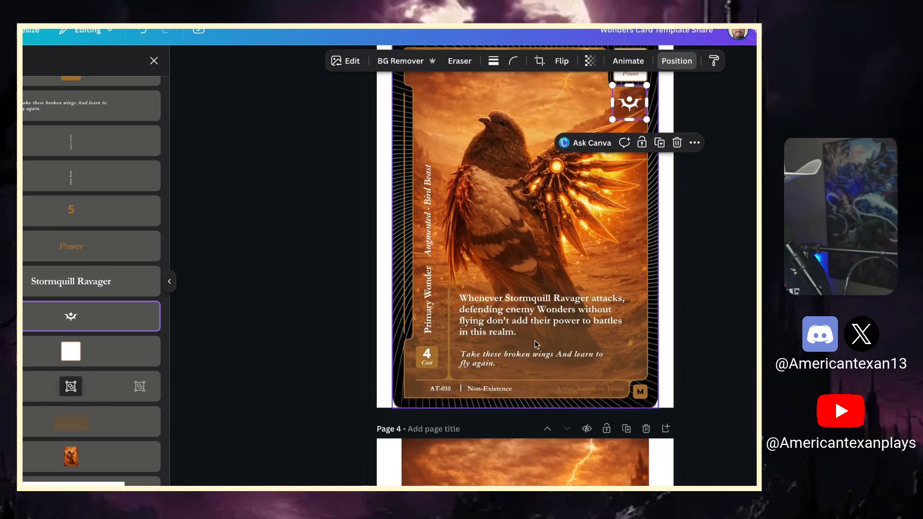
left_click(677, 61)
scroll(607, 294, "up", 3)
scroll(608, 295, "down", 3)
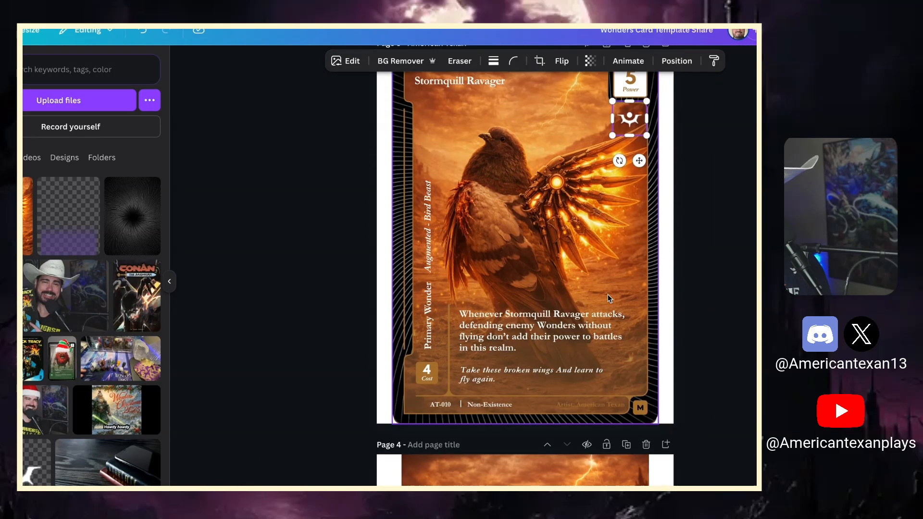
scroll(607, 294, "up", 1)
left_click(719, 295)
scroll(605, 311, "up", 1)
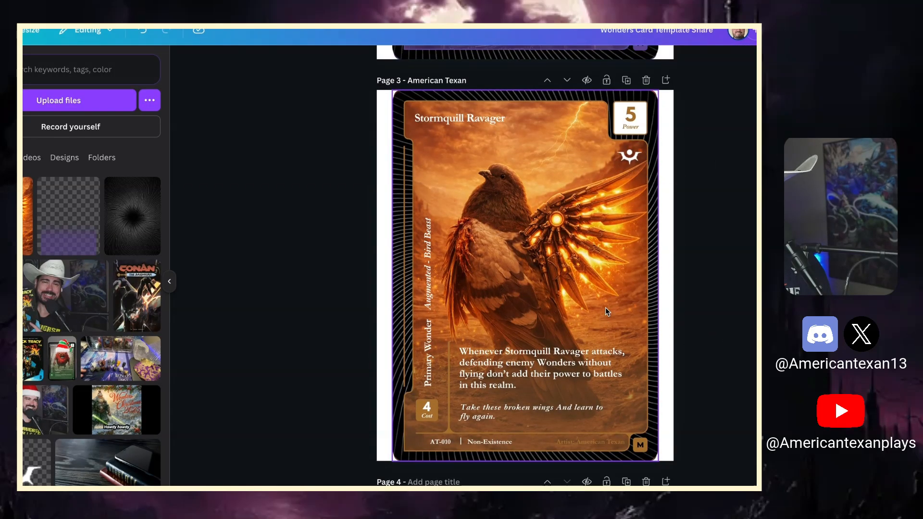
scroll(605, 307, "up", 2)
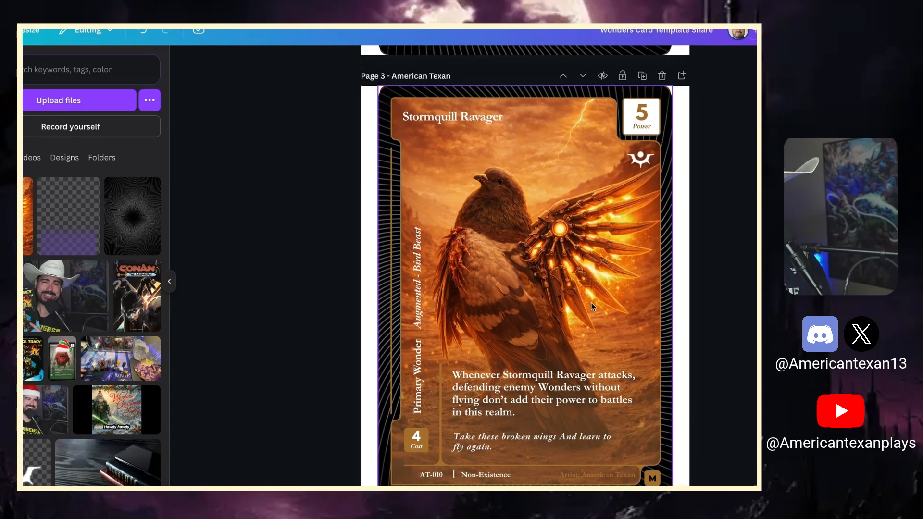
scroll(591, 302, "up", 1)
Step: Rename the American Texan page as "Stormquill Ravager", copying the title from the card
left_click(423, 76)
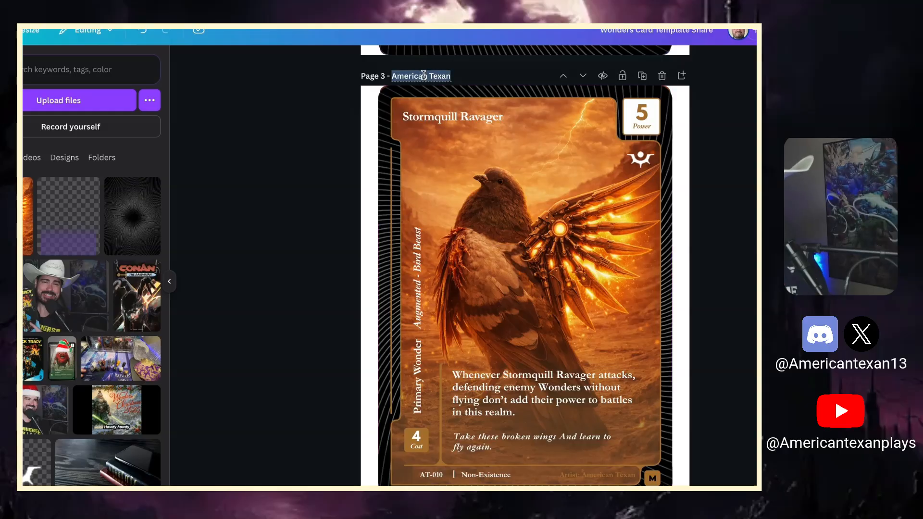
double_click(427, 118)
key("super+c")
left_click(419, 78)
key("super+v")
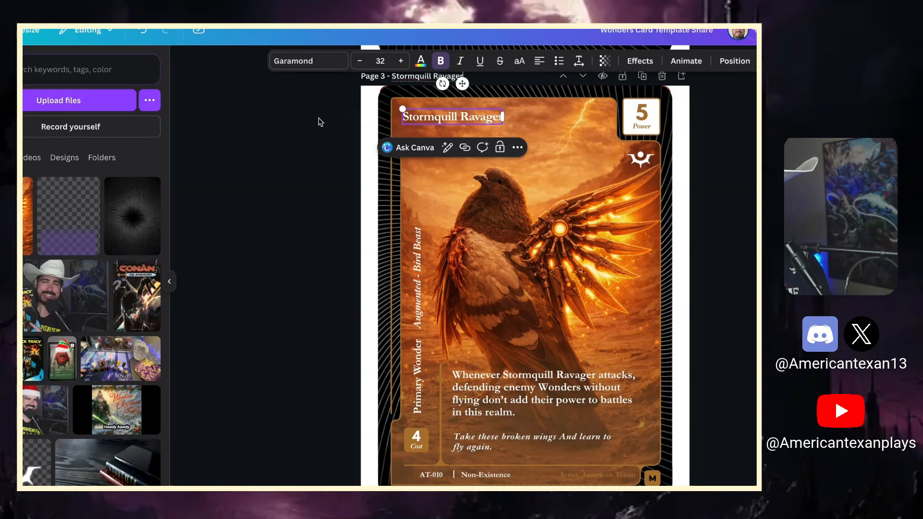
left_click(319, 119)
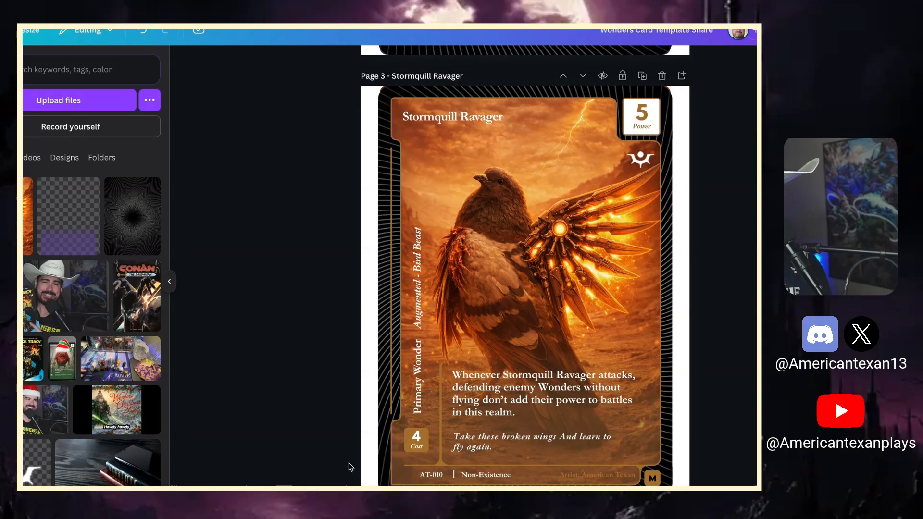
Step: Switch to the Wonders of the First card gallery and compare the card's layout with official Heliosynth cards
scroll(419, 439, "up", 3)
scroll(419, 439, "down", 2)
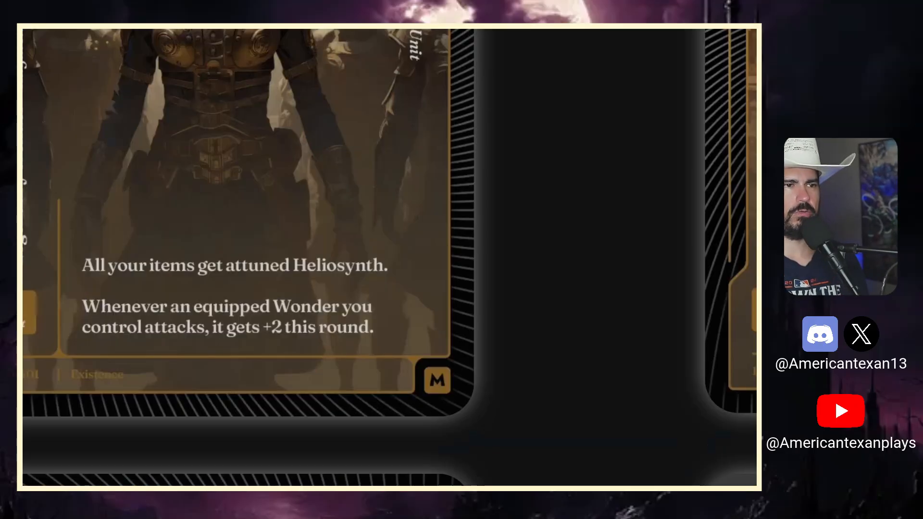
scroll(305, 161, "up", 3)
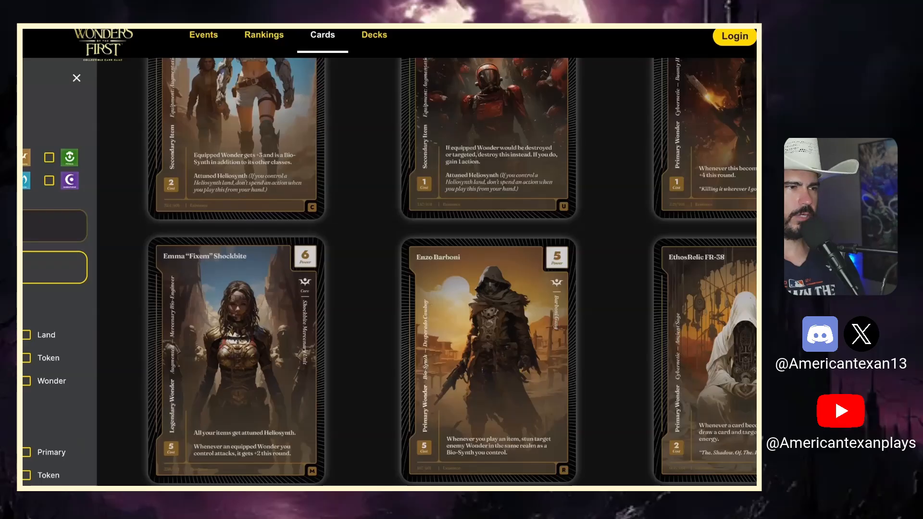
scroll(389, 270, "down", 5)
scroll(38, 279, "up", 5)
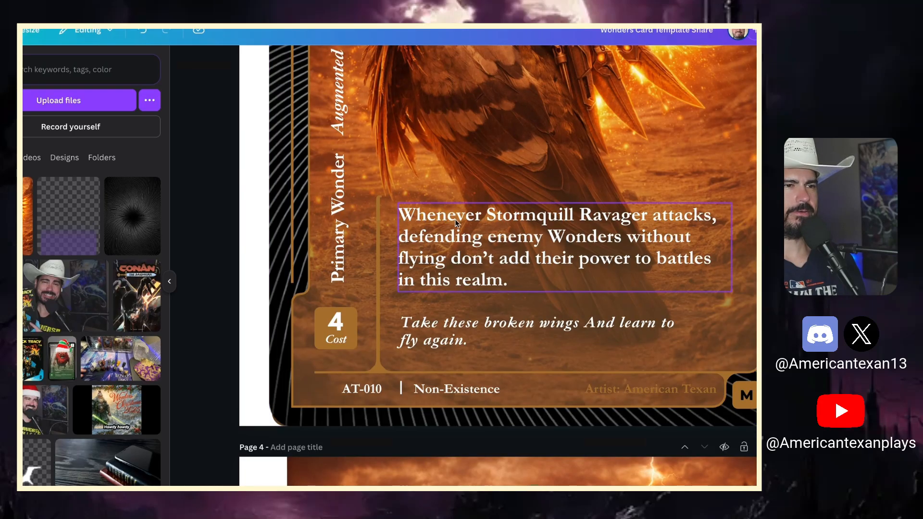
Step: Add "Flying" and a blank line above the rules text, and move the text box up off the flavor text
left_click(454, 218)
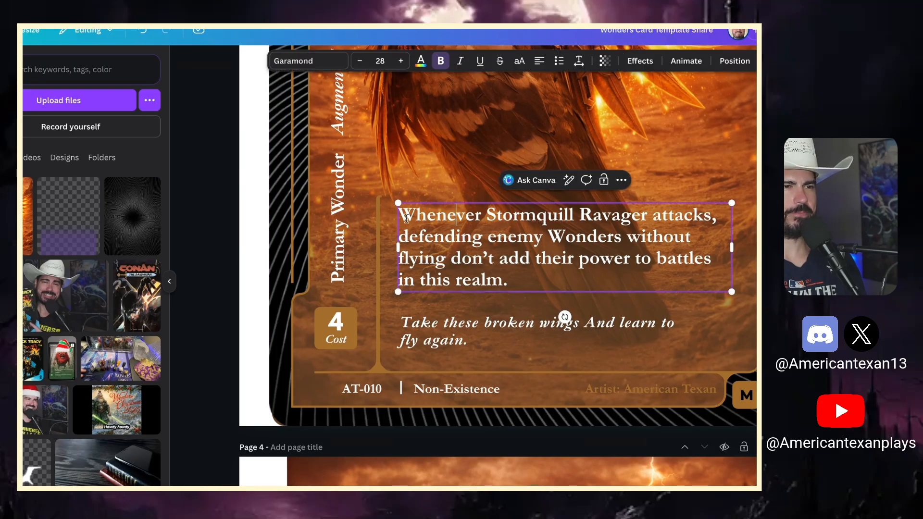
left_click(403, 216)
type("FLying")
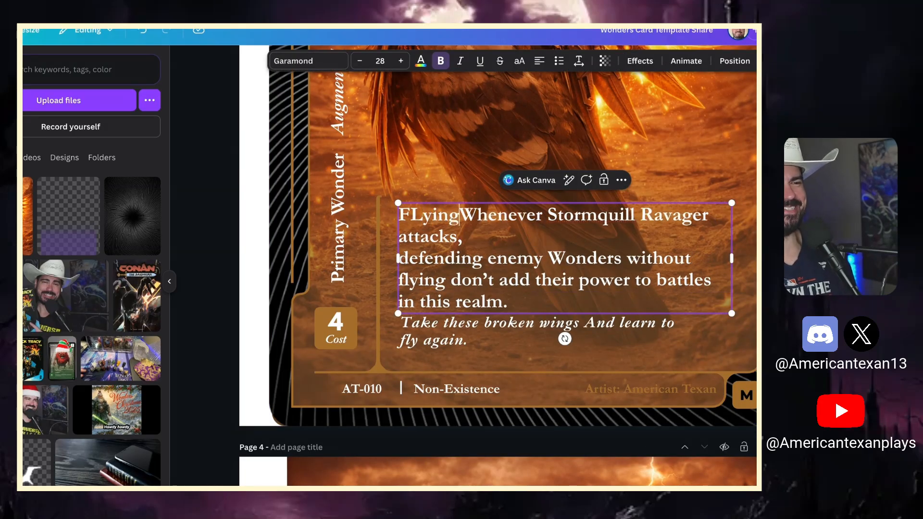
key("BackSpace")
key("BackSpace")
key("BackSpace")
key("BackSpace")
key("BackSpace")
type("lying")
key("Return")
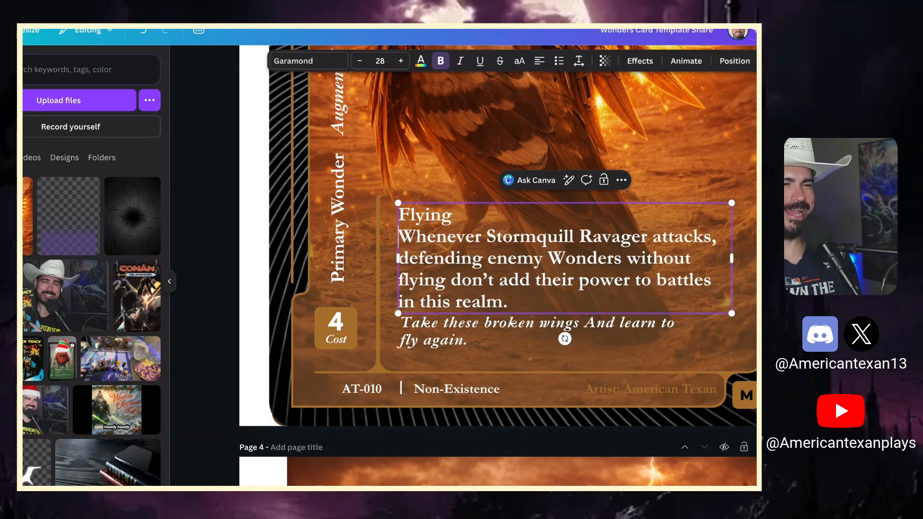
key("Return")
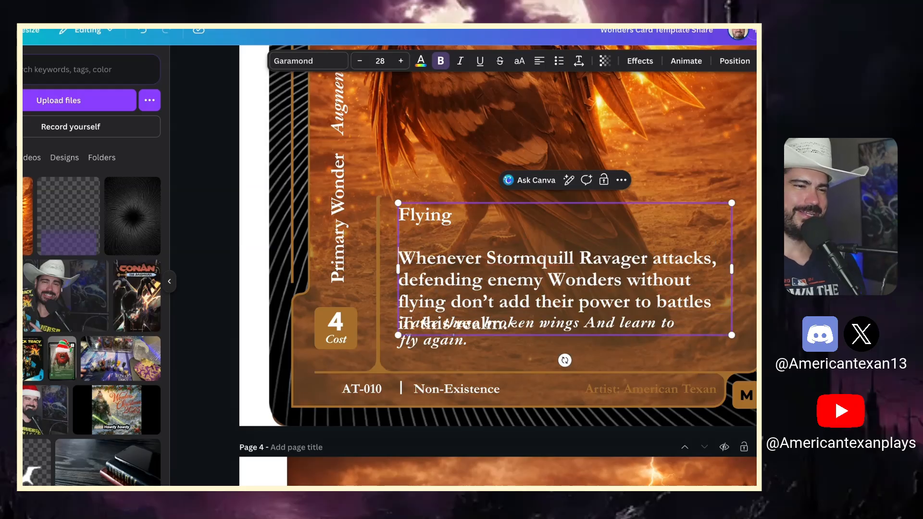
key("Escape")
left_click_drag(463, 272, 462, 244)
Step: Add a temporary "T" two lines below the rules text, and nudge the text box up until it aligns with the flavor text's first line
double_click(501, 275)
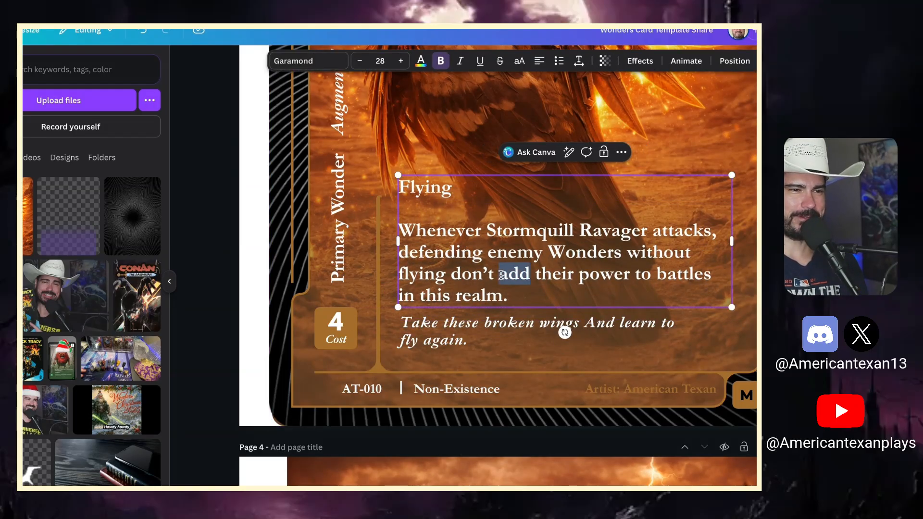
left_click(513, 297)
key("Return")
key("Return")
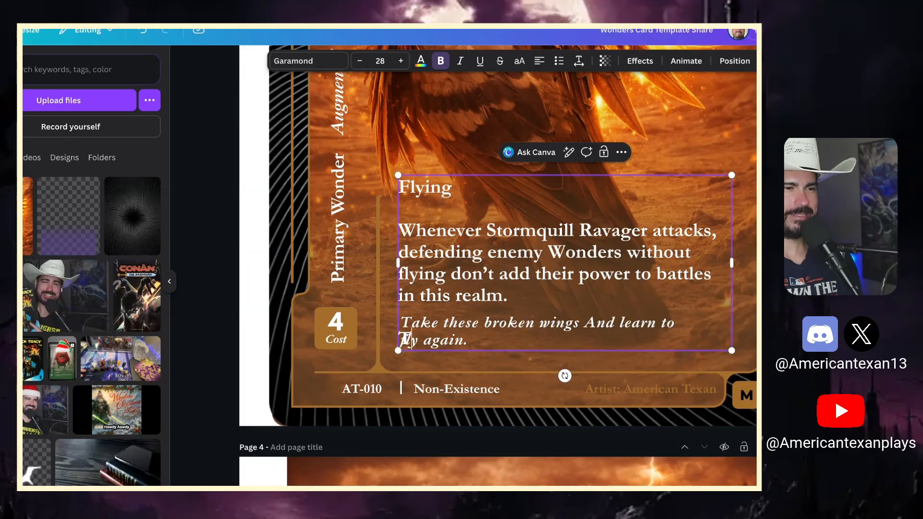
left_click_drag(440, 281, 440, 262)
key("ctrl+z")
key("Up")
key("Up")
key("Up")
key("Up")
key("Up")
key("Up")
key("Up")
key("Up")
key("Up")
key("Up")
key("Up")
key("Up")
key("Up")
key("Up")
key("Up")
key("Up")
key("Up")
key("Up")
key("Up")
key("Up")
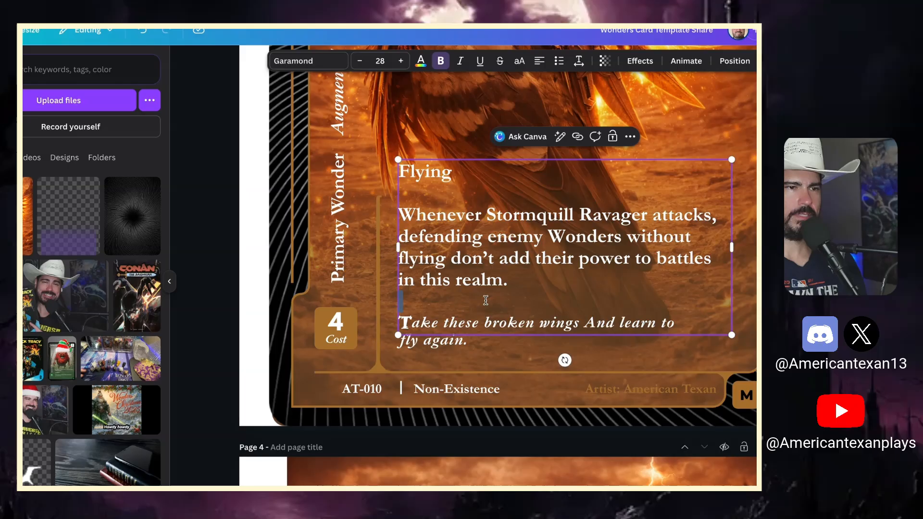
Step: Delete the temporary "T" and the blank line from the end of the rules text
left_click(520, 282)
key("Delete")
key("Delete")
left_click(524, 353)
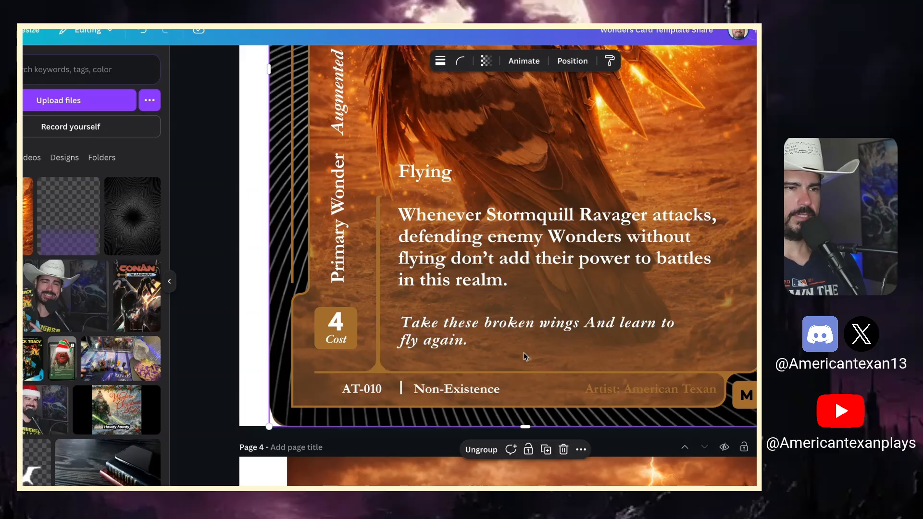
Step: Check the spacing between the rules text and the flavor text, and review the whole card
left_click(477, 332)
left_click(475, 248, "shift")
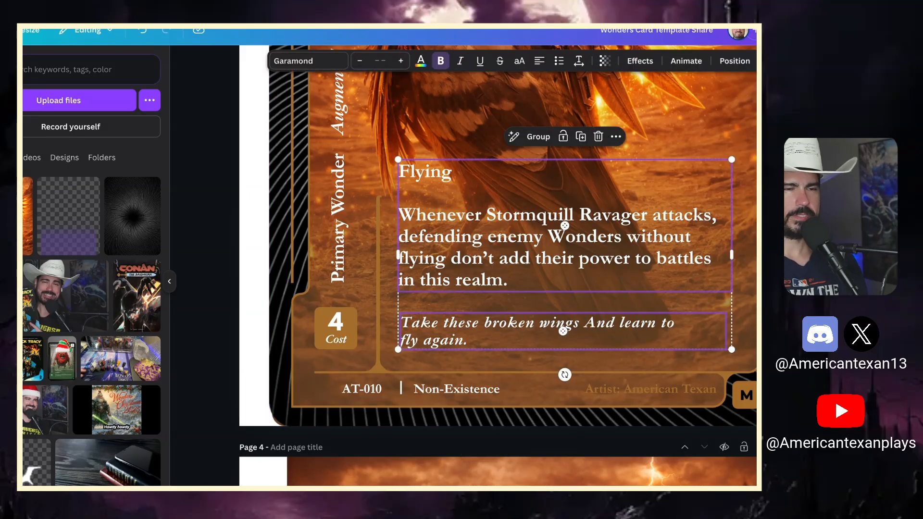
left_click(754, 238)
scroll(527, 247, "down", 4)
scroll(527, 247, "up", 3)
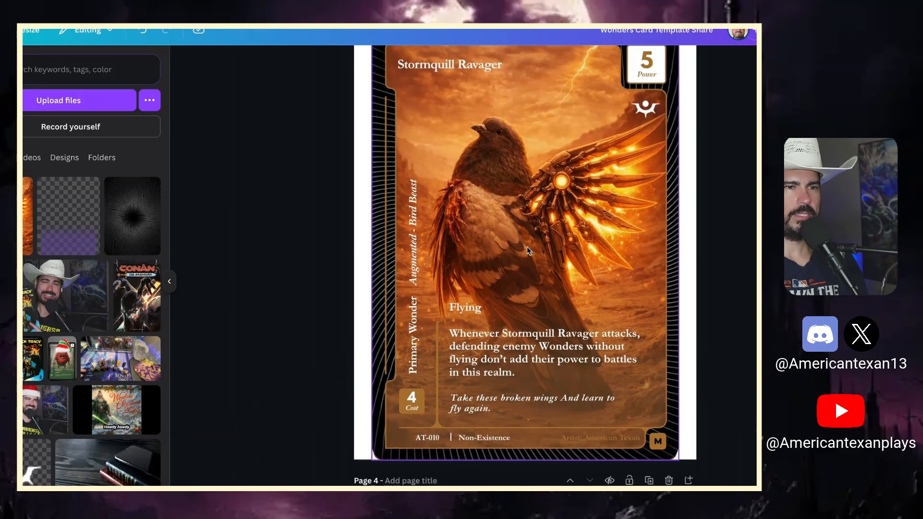
scroll(527, 246, "up", 1)
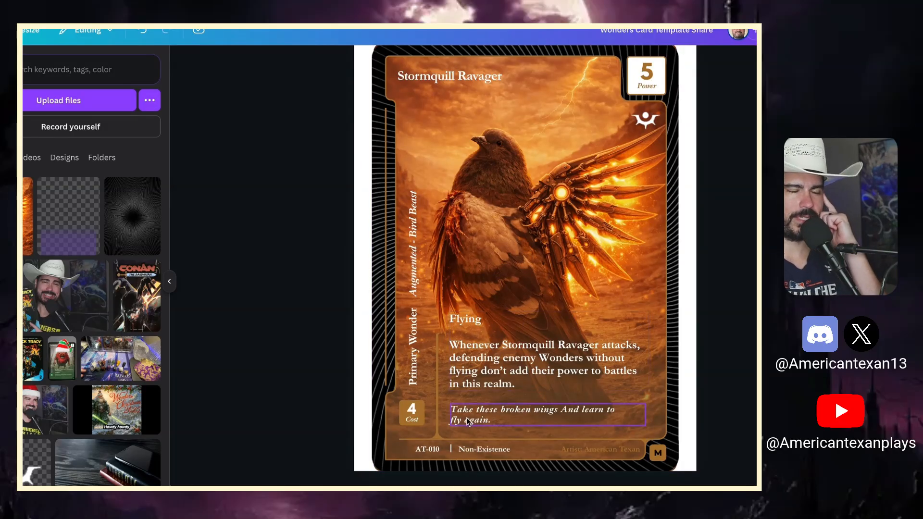
scroll(607, 363, "up", 2)
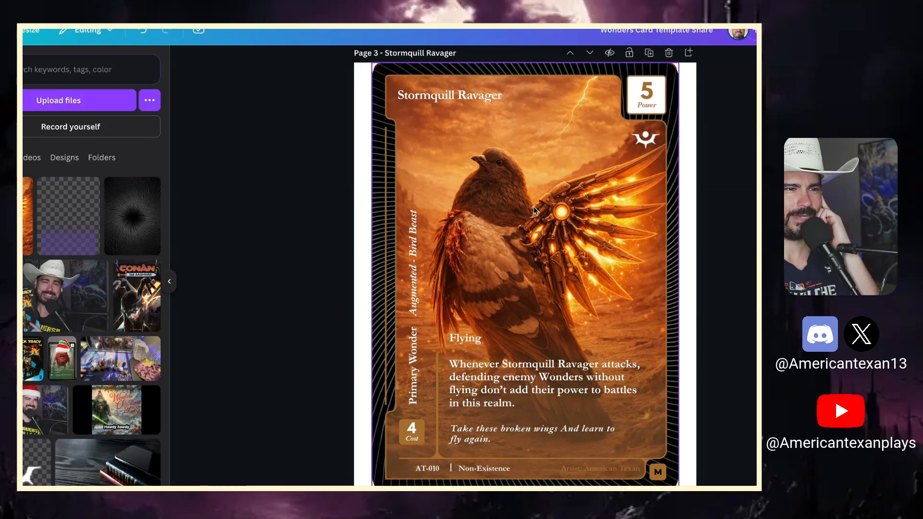
left_click(549, 218)
left_click_drag(536, 206, 650, 230)
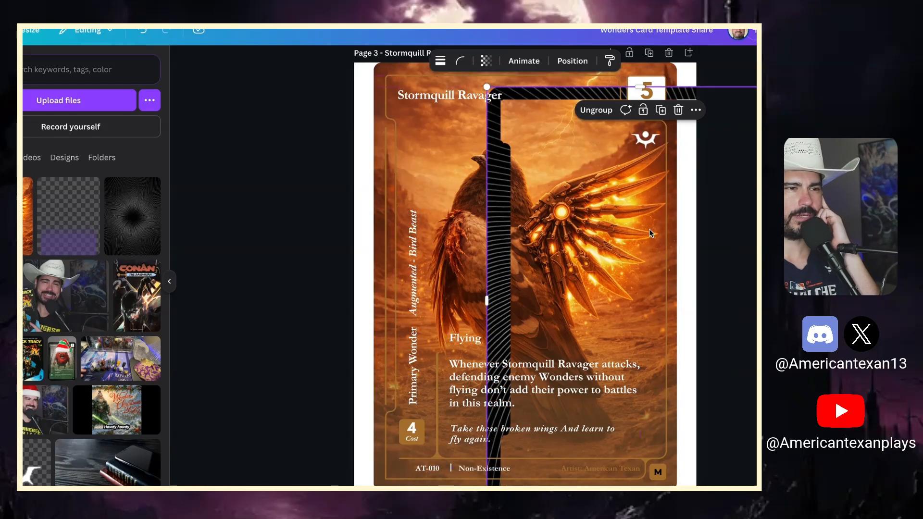
double_click(450, 175)
double_click(454, 175)
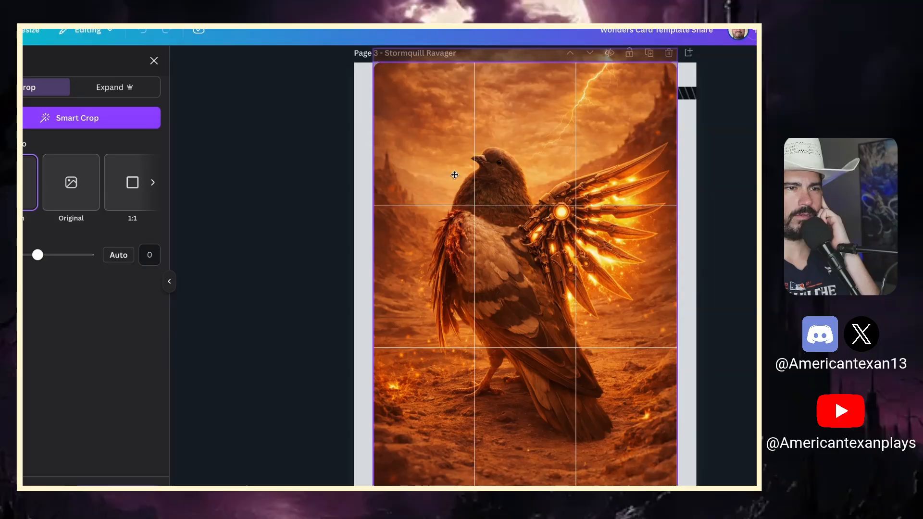
key("Escape")
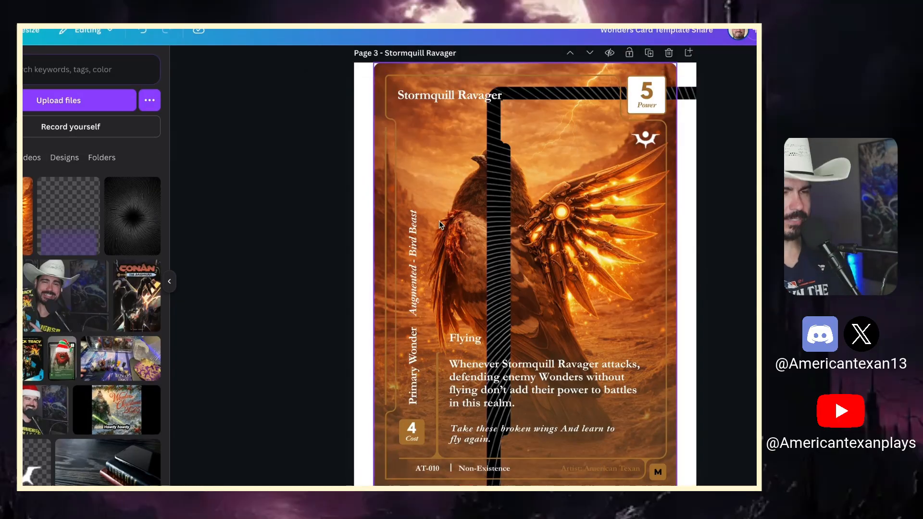
key("ctrl+z")
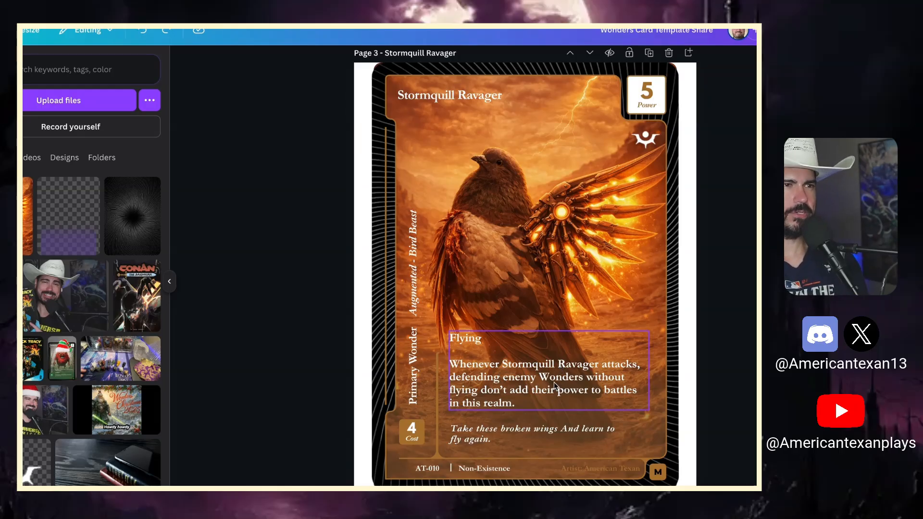
Step: Set the card's Power value to 2 and its Cost value to 3
double_click(651, 91)
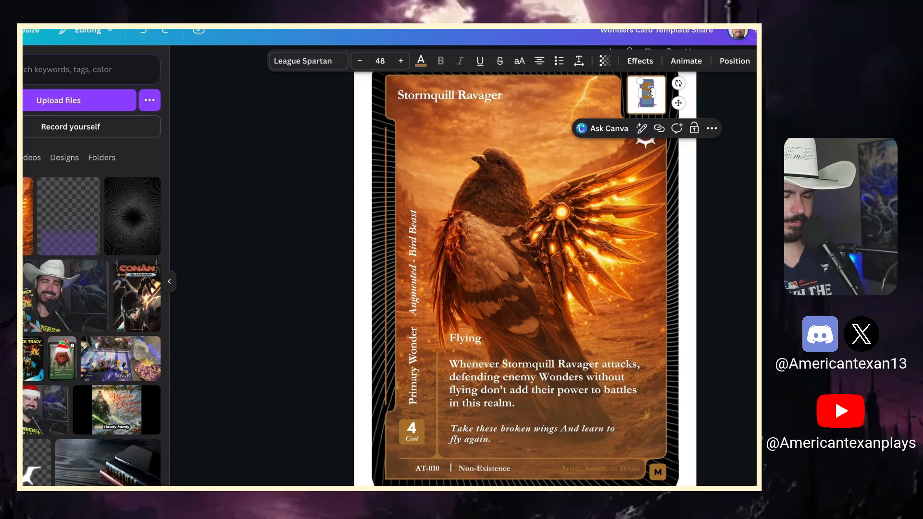
type("2")
left_click(682, 89)
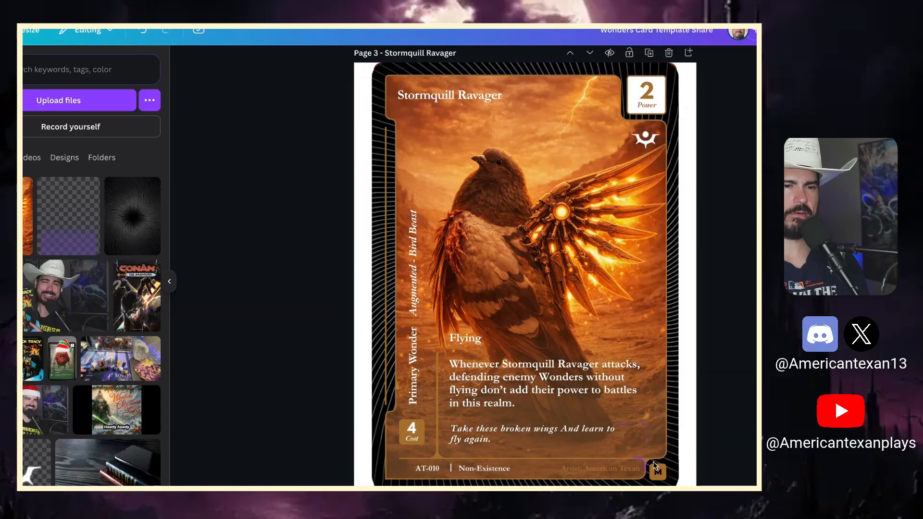
double_click(405, 429)
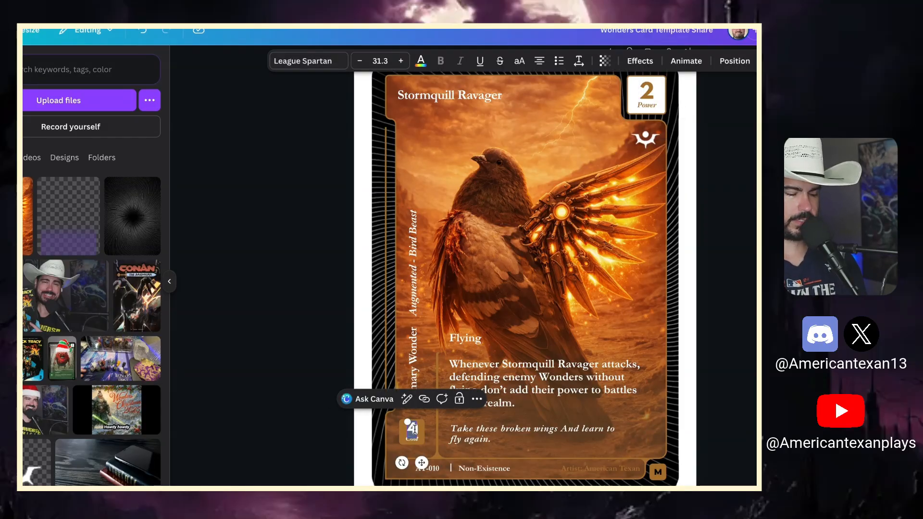
type("3")
left_click(685, 103)
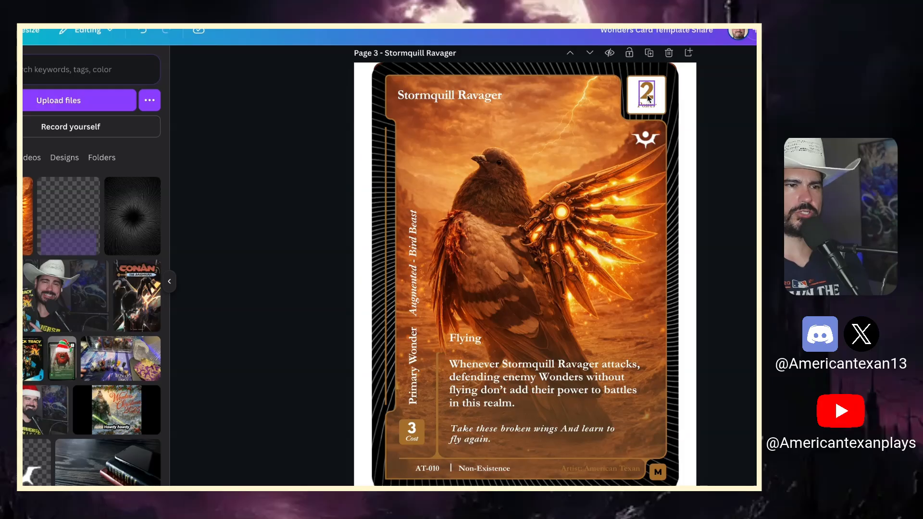
Step: Change the letter in the small badge beside the artist credit to R
left_click(656, 475)
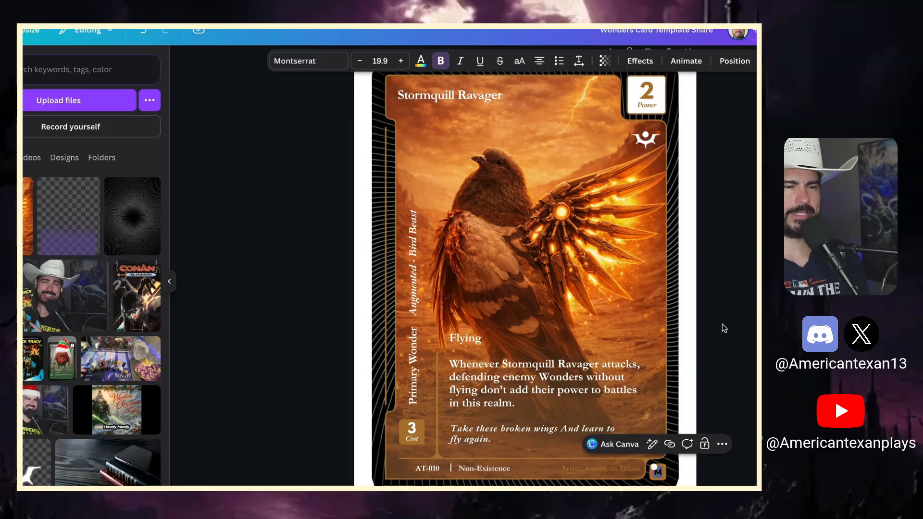
type("R")
left_click(724, 385)
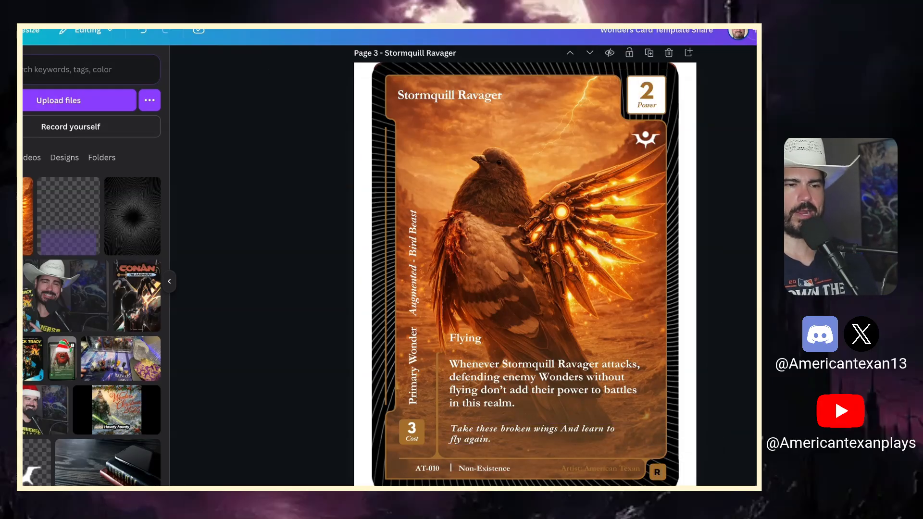